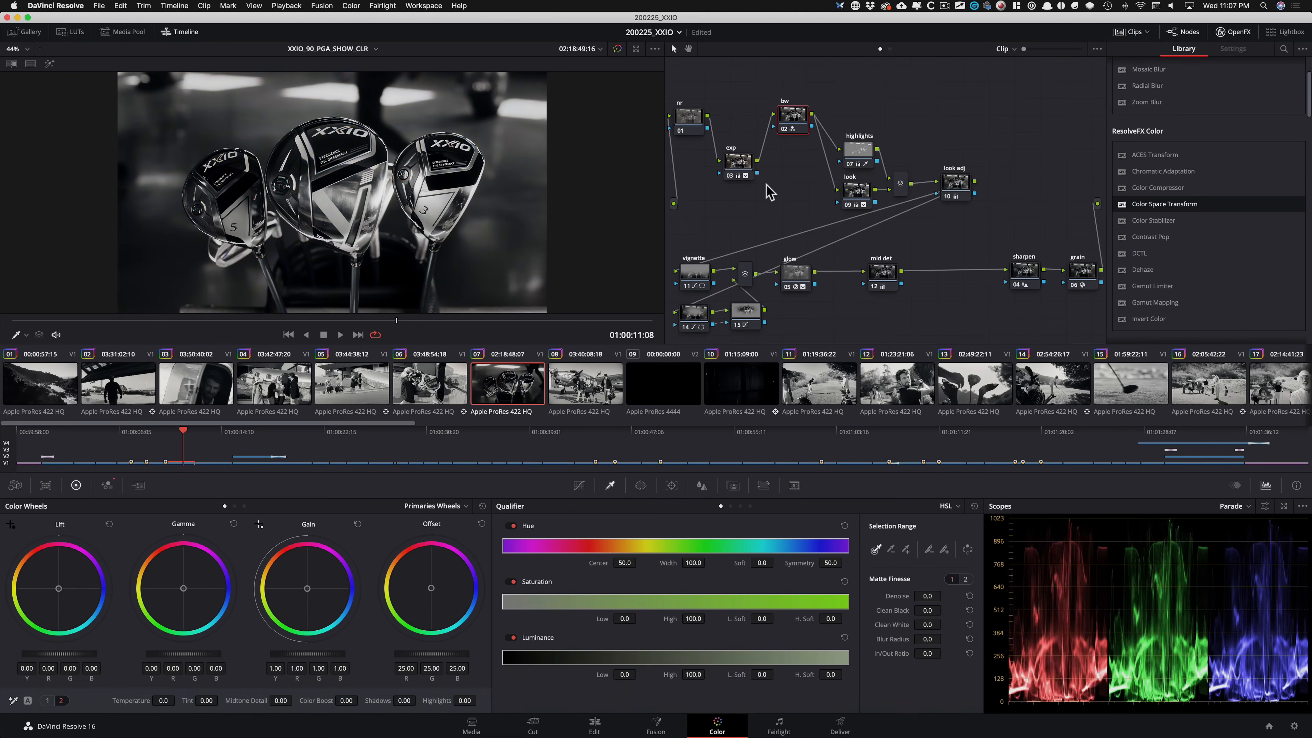
pyautogui.click(351, 5)
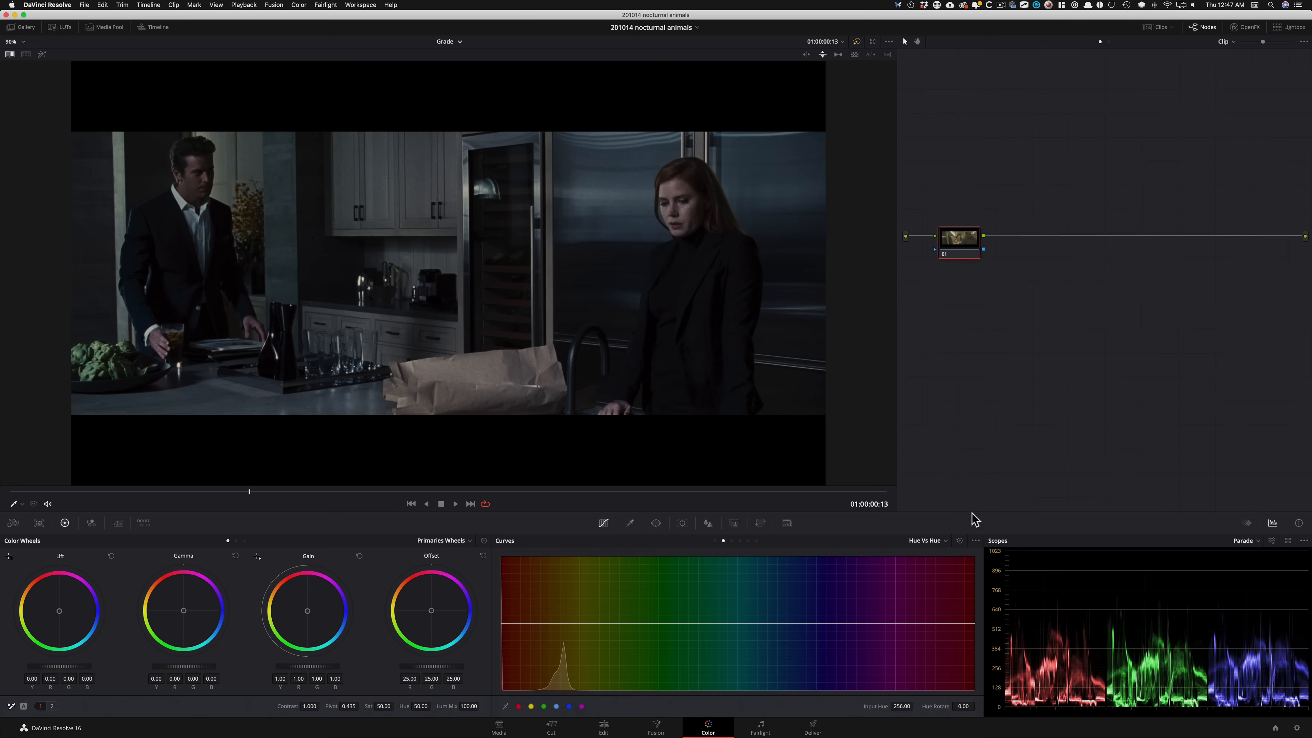
# Examine the kitchen reference still on the Parade scope, marking its black level, highlight peaks and midtone levels
pyautogui.press('`')
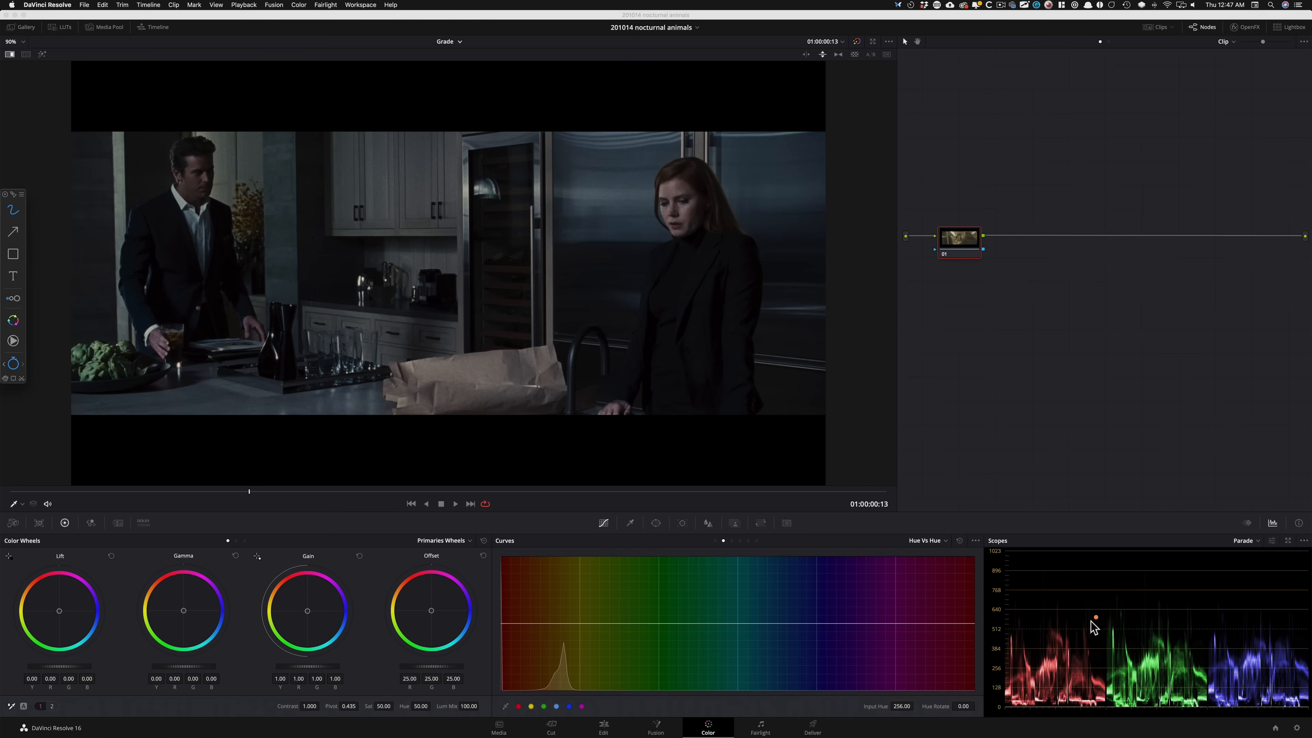
pyautogui.moveTo(732, 268); pyautogui.dragTo(711, 291)
pyautogui.moveTo(1061, 707); pyautogui.dragTo(1249, 705)
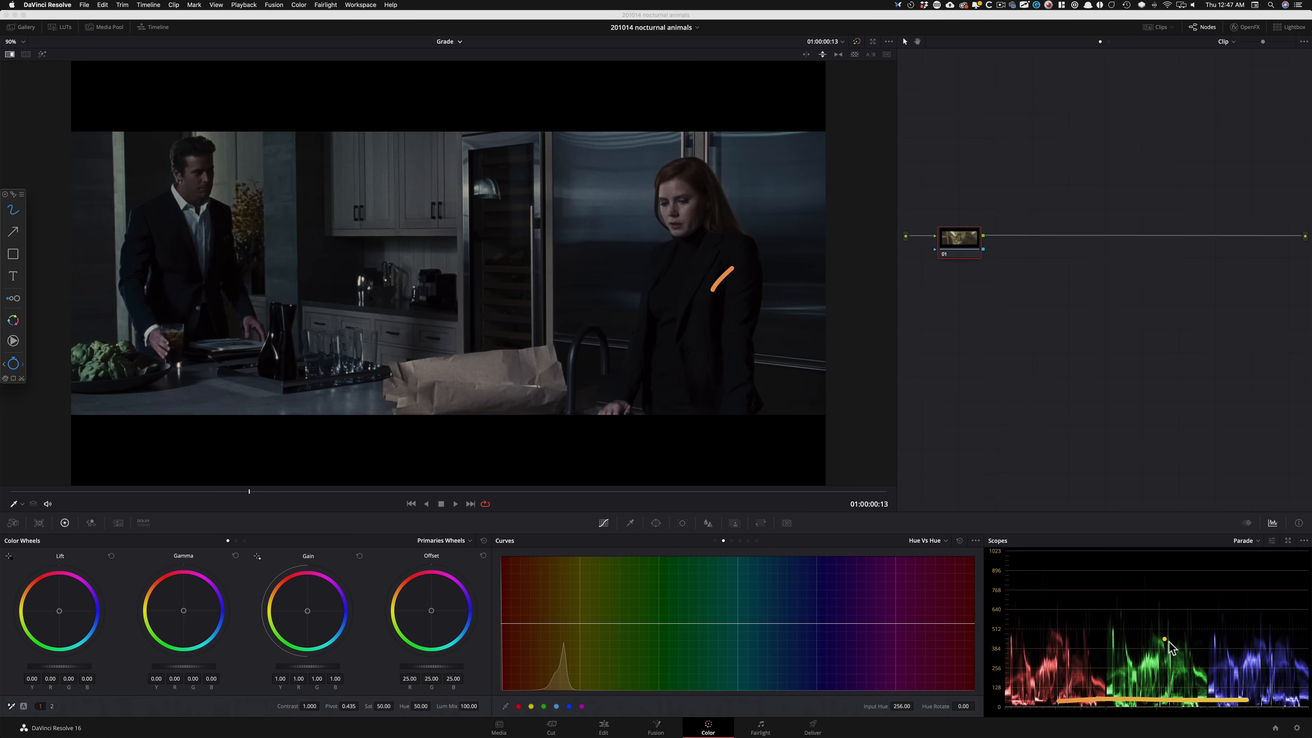
pyautogui.moveTo(1001, 638); pyautogui.dragTo(1234, 634)
pyautogui.moveTo(1043, 664); pyautogui.dragTo(1154, 662)
pyautogui.moveTo(1243, 662); pyautogui.dragTo(1264, 660)
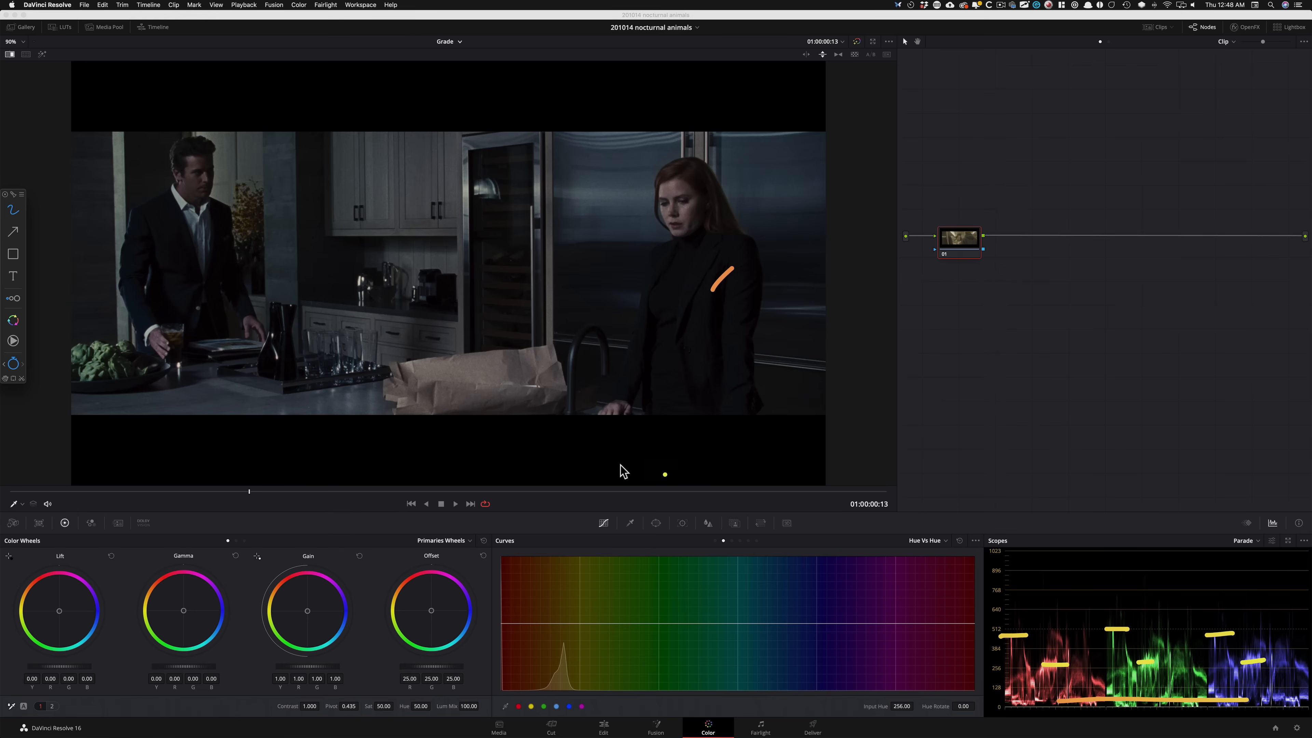
# Mark the paper bag, the cabinets, the woman's face and the vegetables in the reference still, and clear the markings
pyautogui.moveTo(430, 387); pyautogui.dragTo(491, 379)
pyautogui.moveTo(361, 184); pyautogui.dragTo(423, 180)
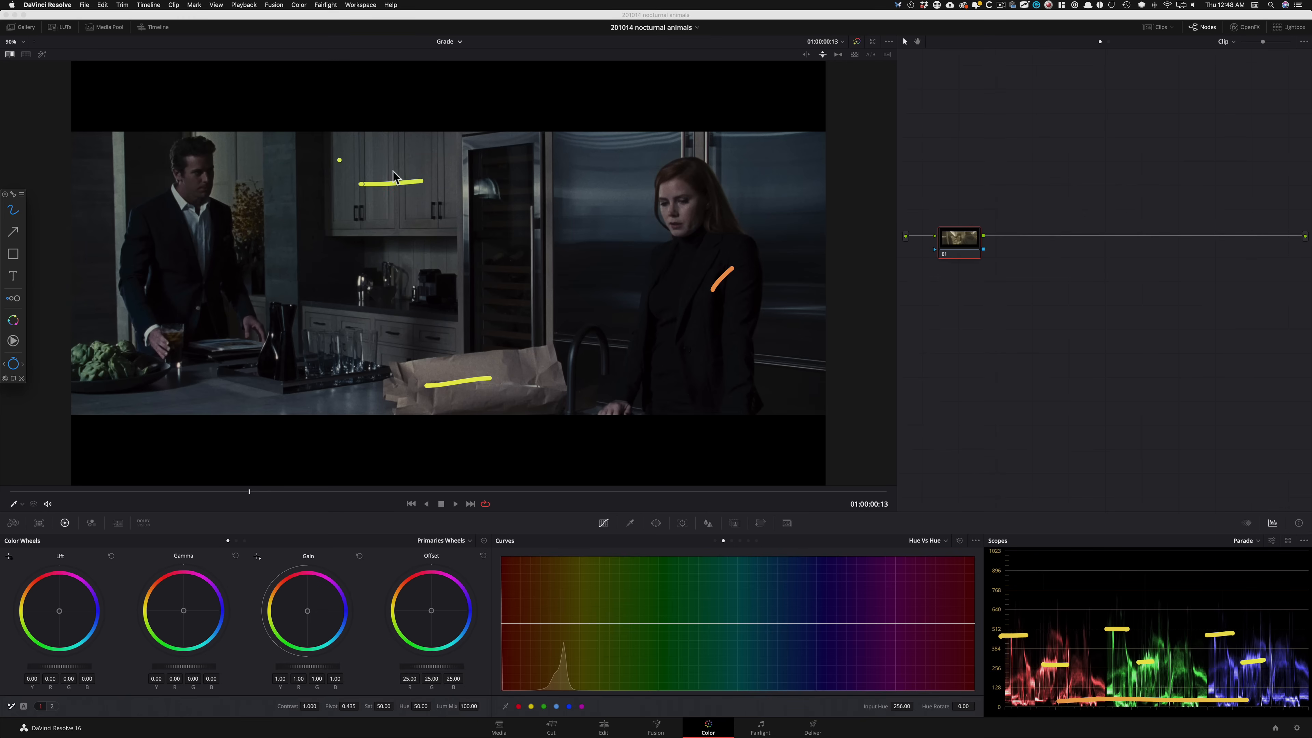
pyautogui.moveTo(664, 190); pyautogui.dragTo(693, 189)
pyautogui.moveTo(92, 368); pyautogui.dragTo(100, 360)
pyautogui.press('f')
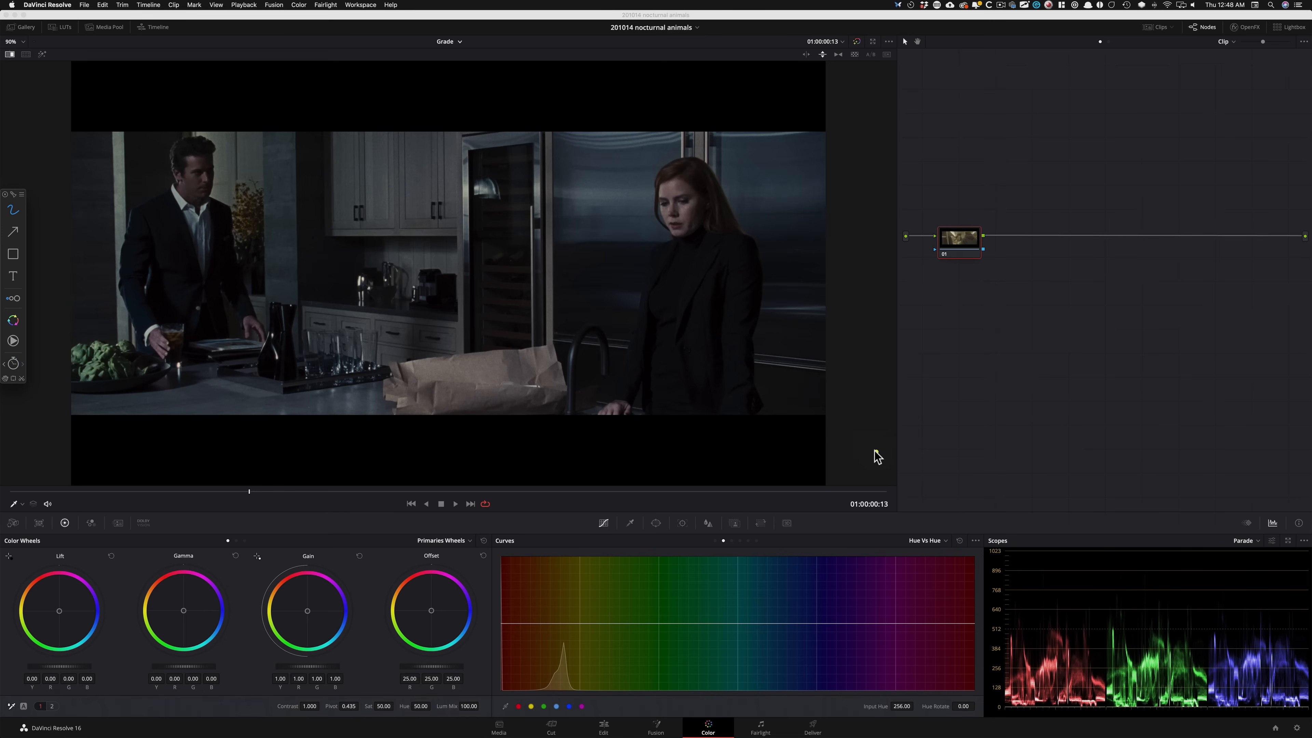
# Compare the subway shot with the kitchen reference still in the viewer and on the Parade scope
pyautogui.press('super+w')
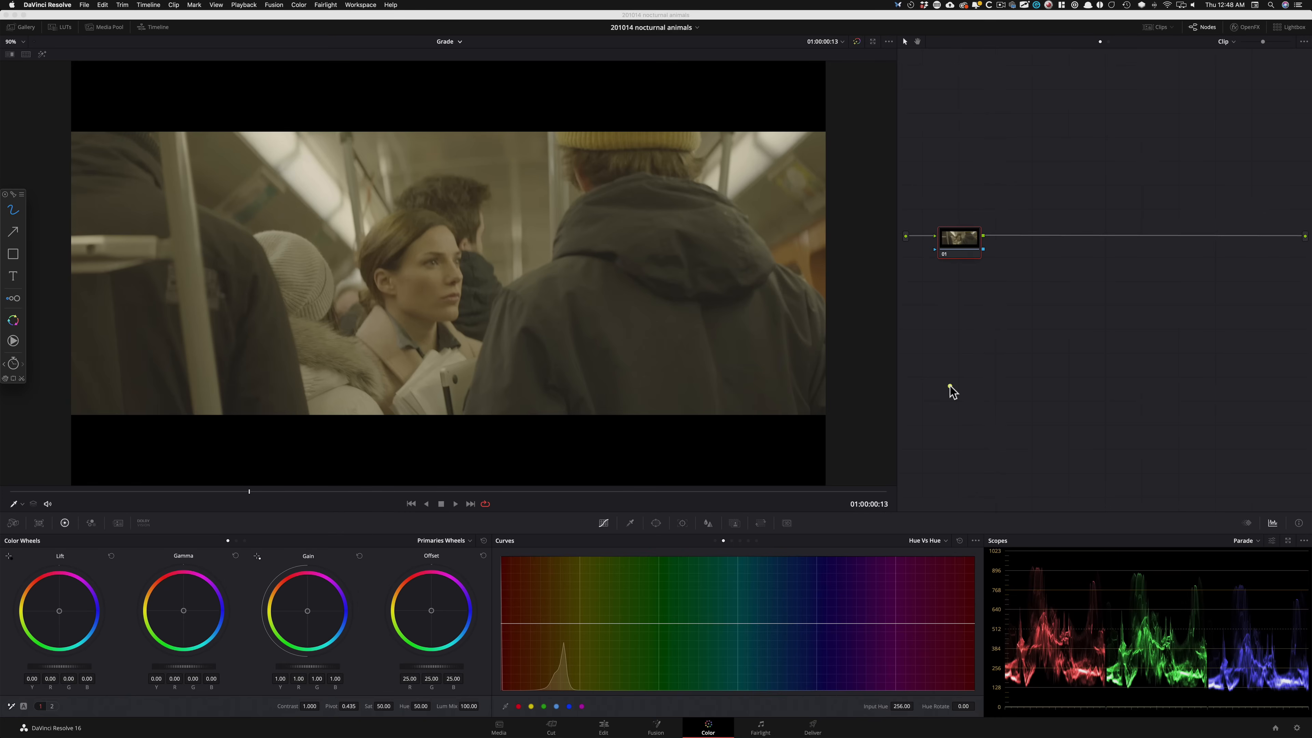
pyautogui.press('super+w')
pyautogui.press('super+w')
pyautogui.press('super+w')
pyautogui.press('super+w')
pyautogui.press('super+w')
pyautogui.press('super+w')
pyautogui.press('super+w')
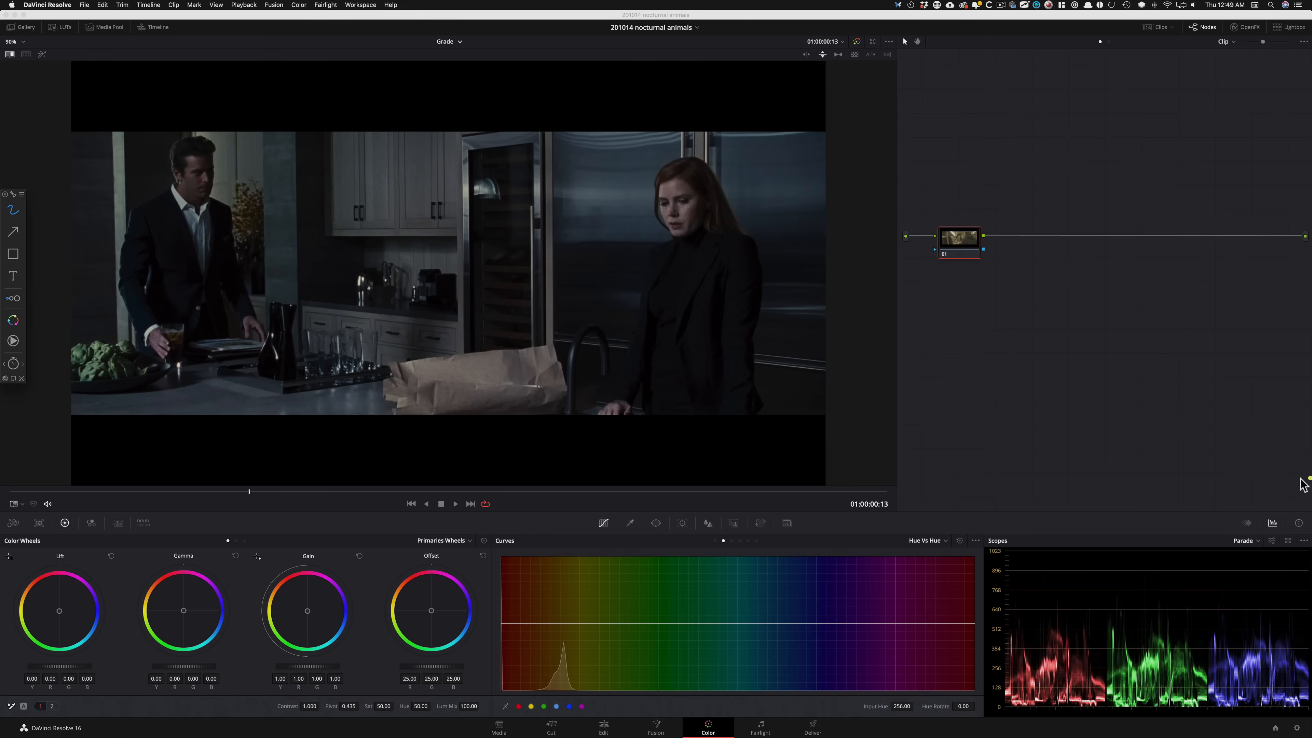
pyautogui.press('super+w')
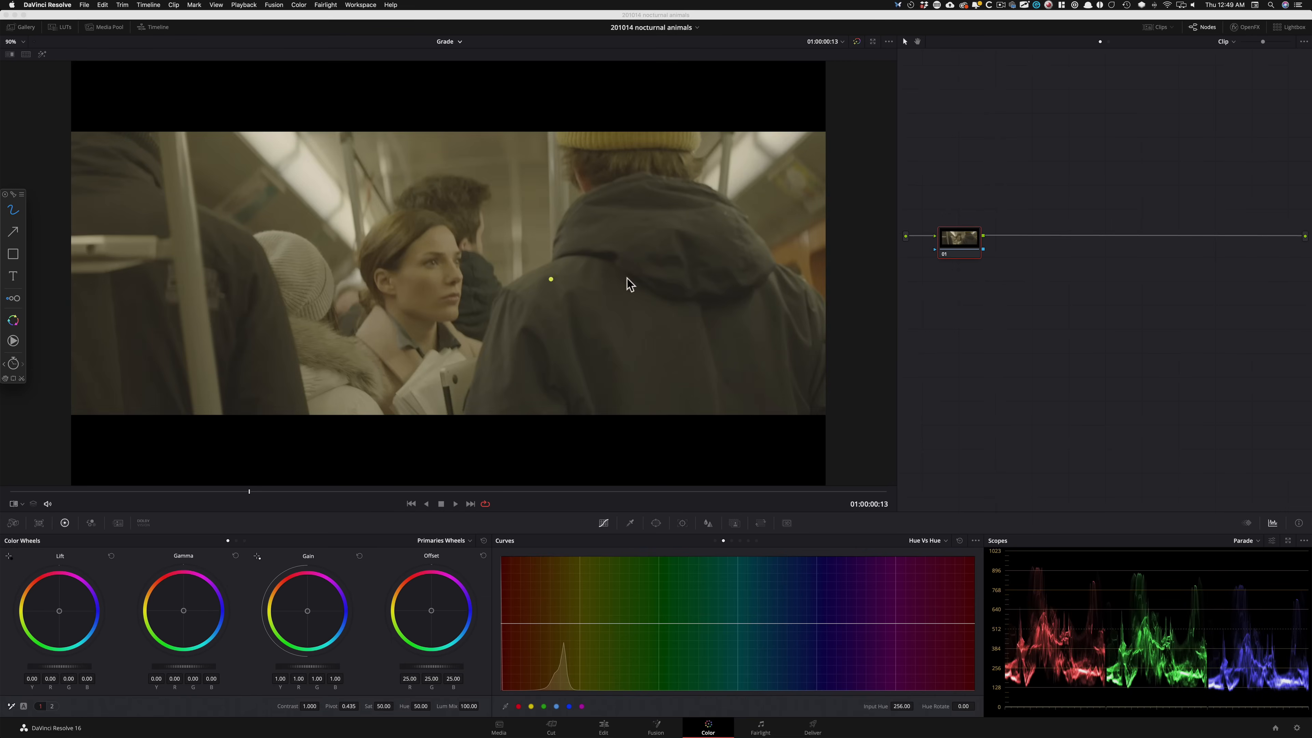
pyautogui.press('super+w')
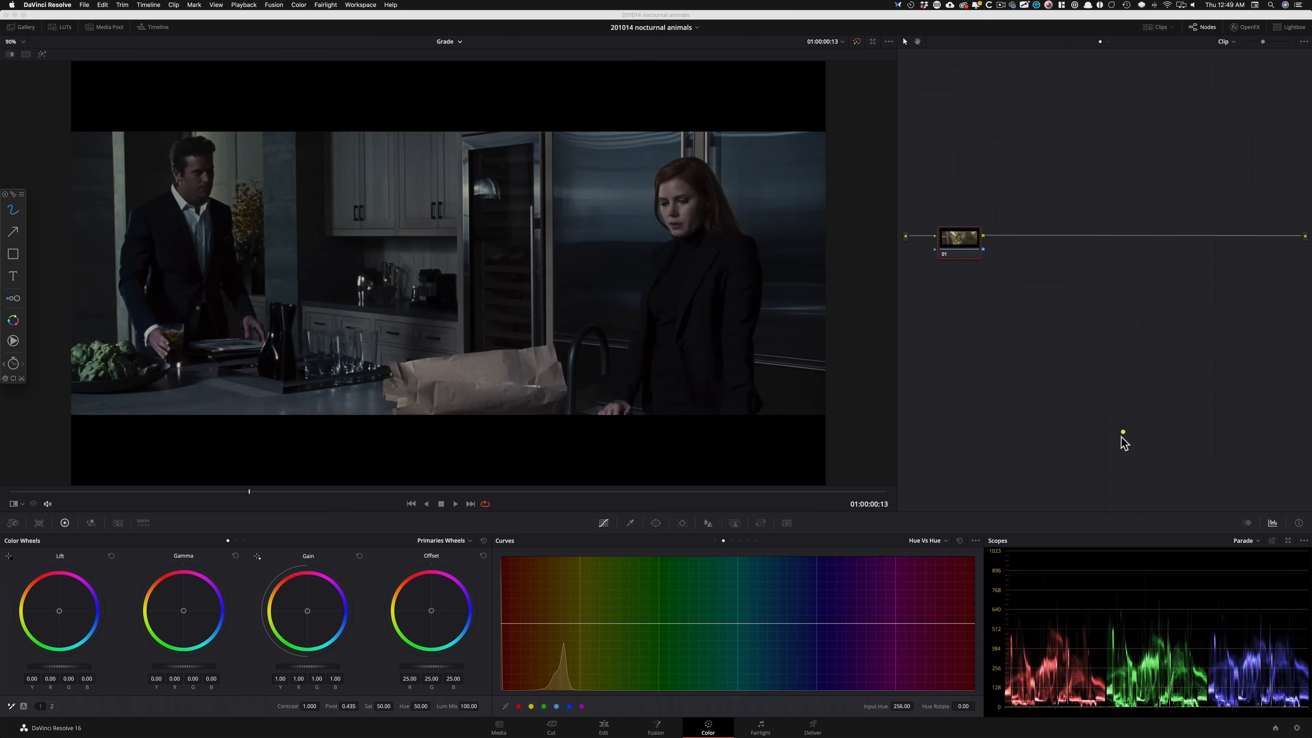
pyautogui.press('super+w')
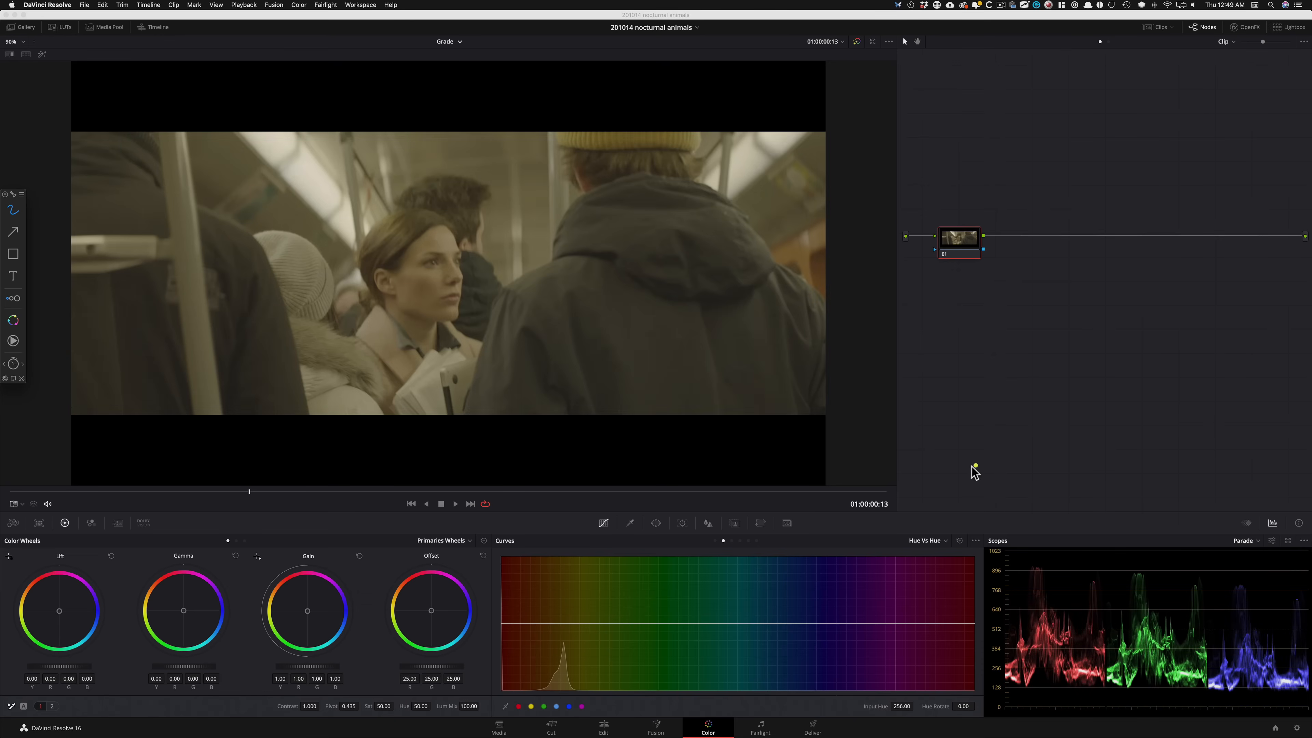
pyautogui.press('super+w')
pyautogui.press('super+w')
pyautogui.press('super+w')
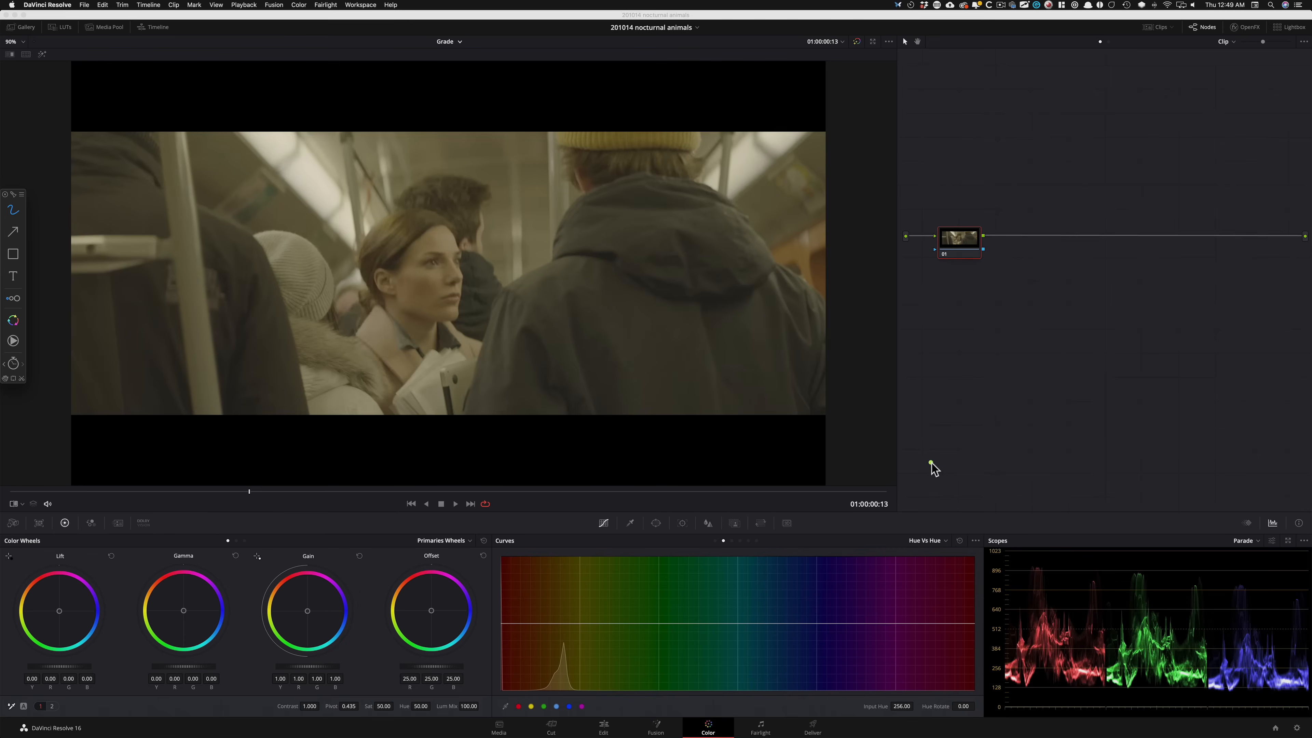
pyautogui.press('super+w')
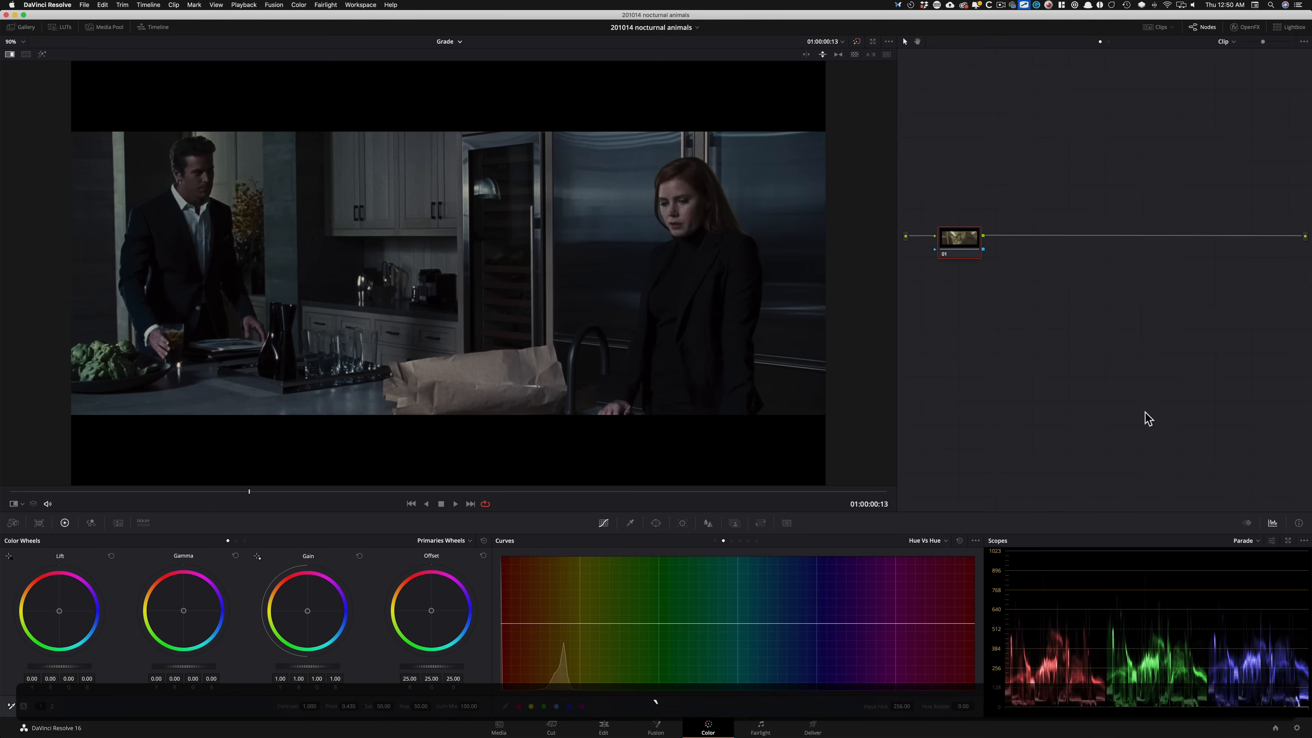
pyautogui.press('super+w')
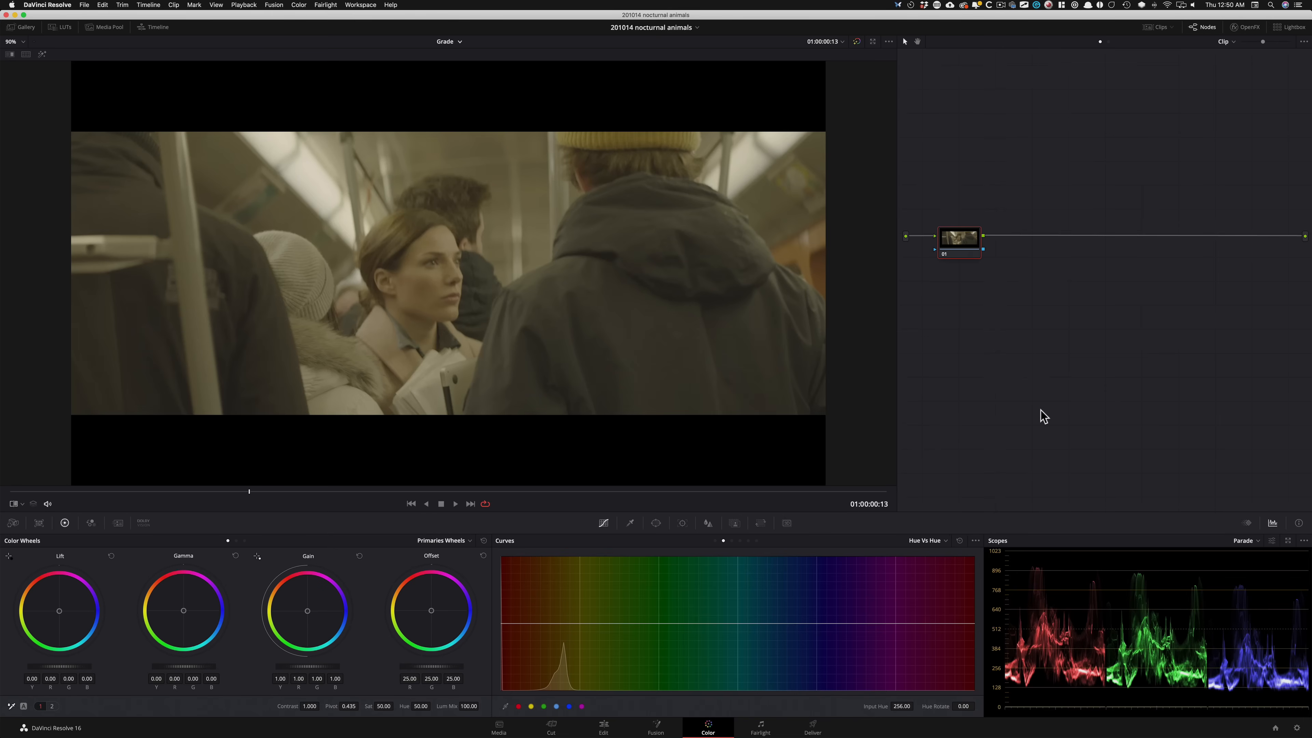
# Label the first node "bal" and add a serial node labelled "lut" after it
pyautogui.write('bal')
pyautogui.press('Return')
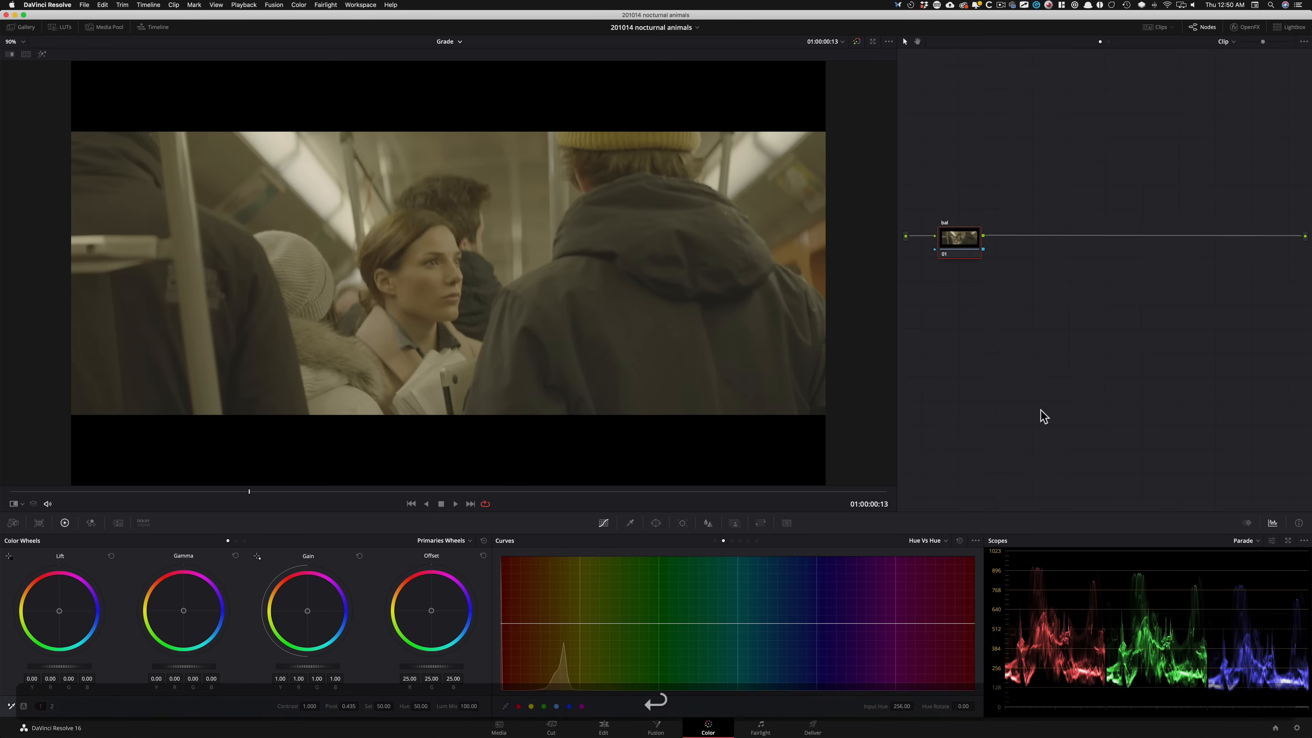
pyautogui.hotkey('alt', 's')
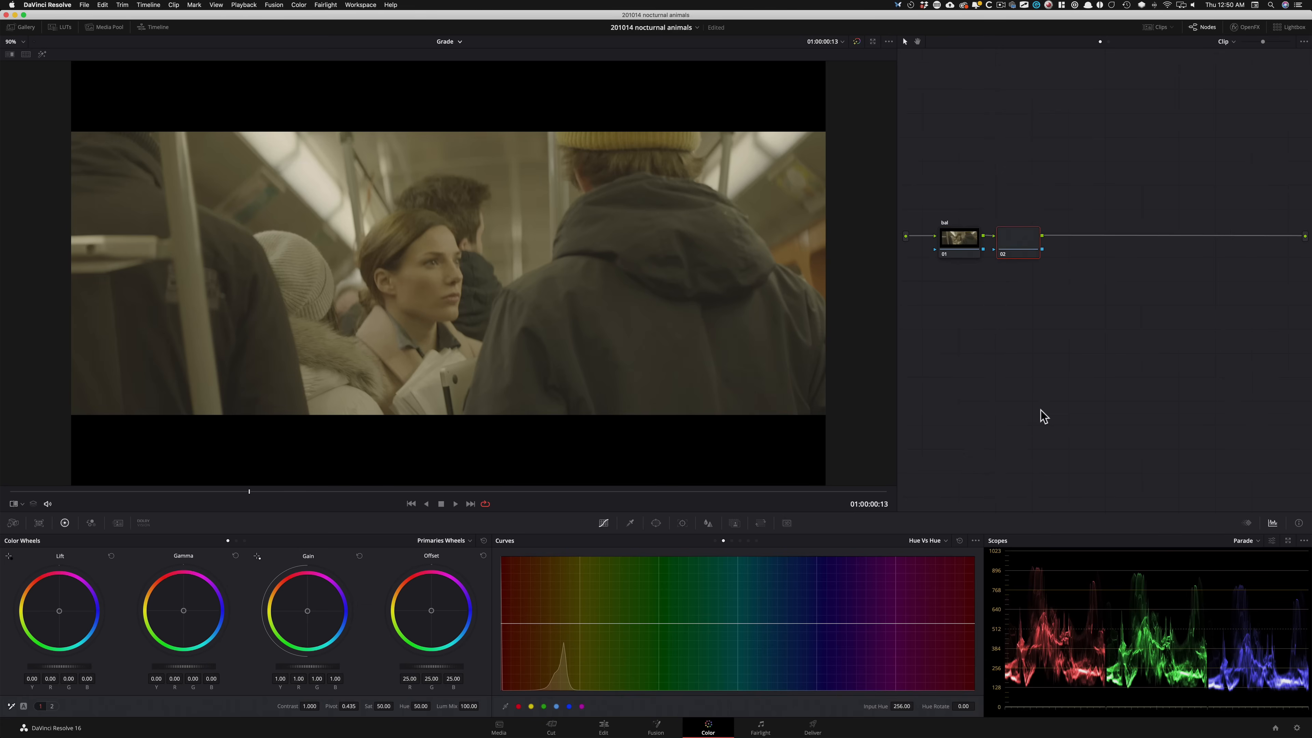
pyautogui.press('Tab')
pyautogui.write('lut')
pyautogui.press('Return')
# Check the reference still against the shot and add two serial nodes labelled "blacks" and "look adj" after the lut node
pyautogui.press('super+w')
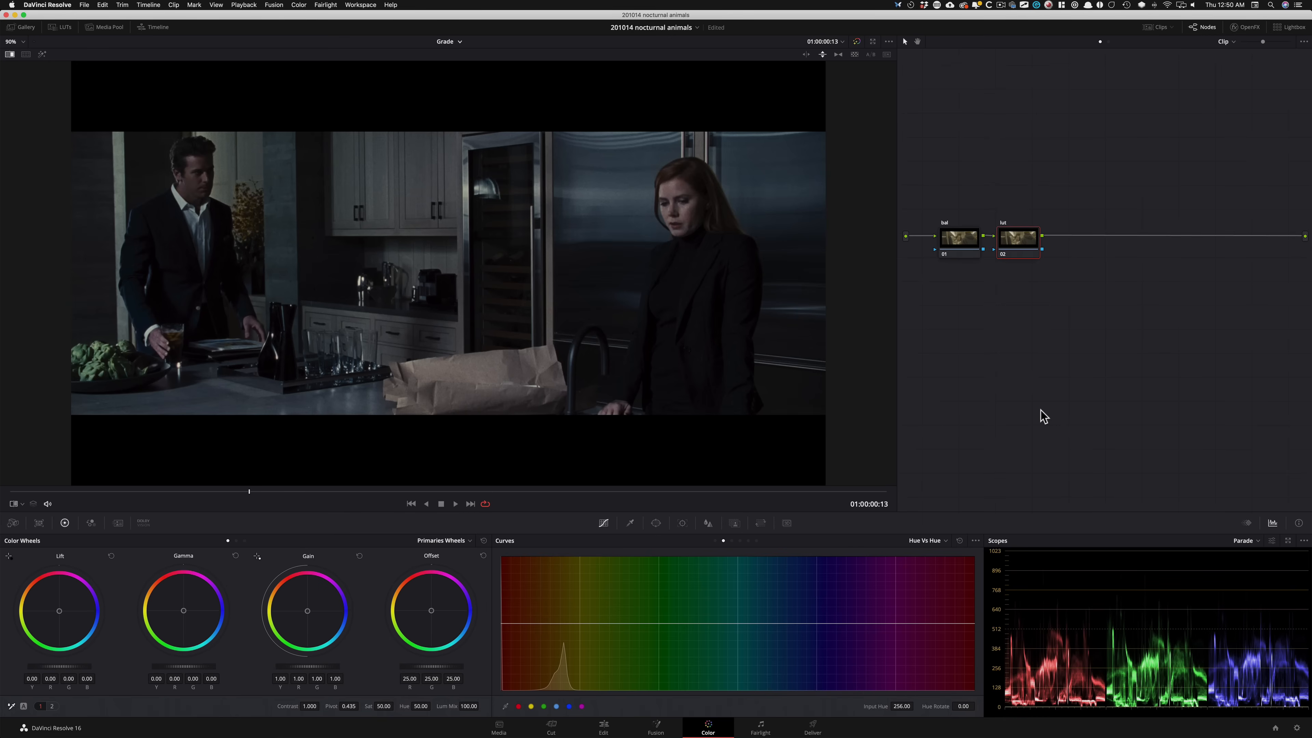
pyautogui.press('super+w')
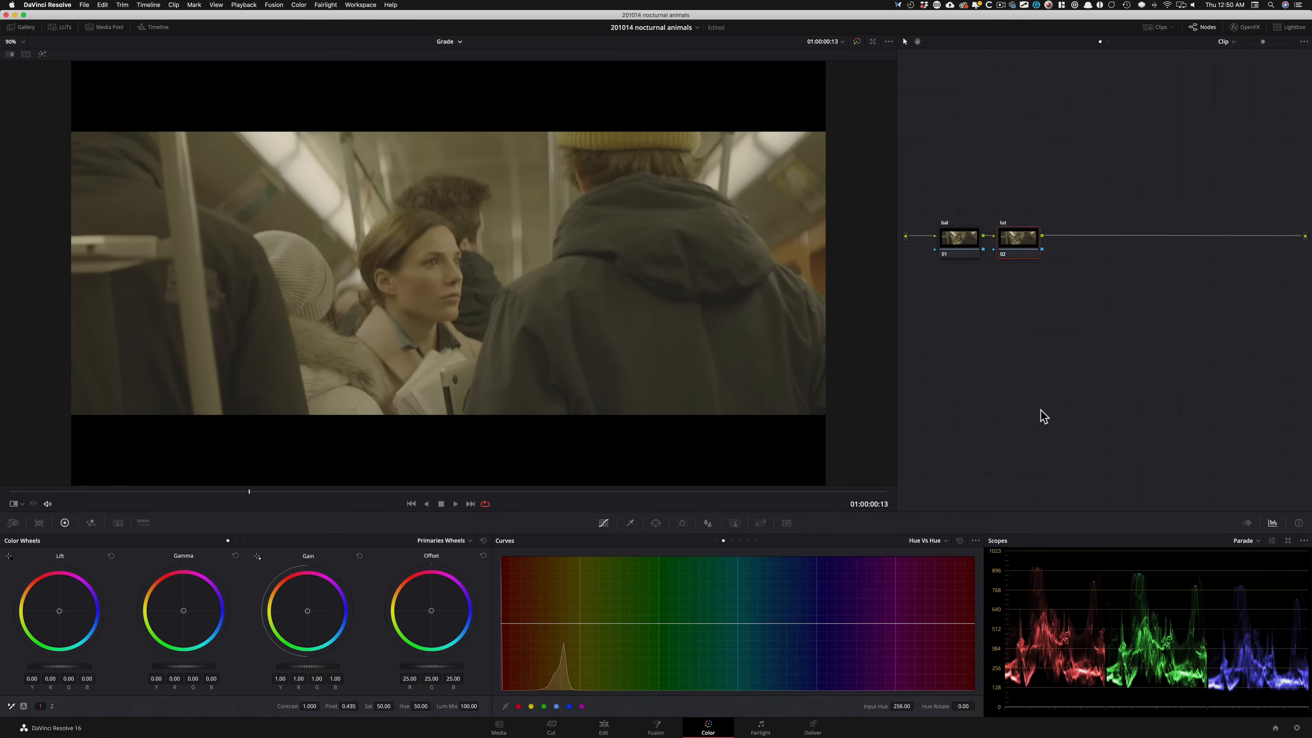
pyautogui.press('super+w')
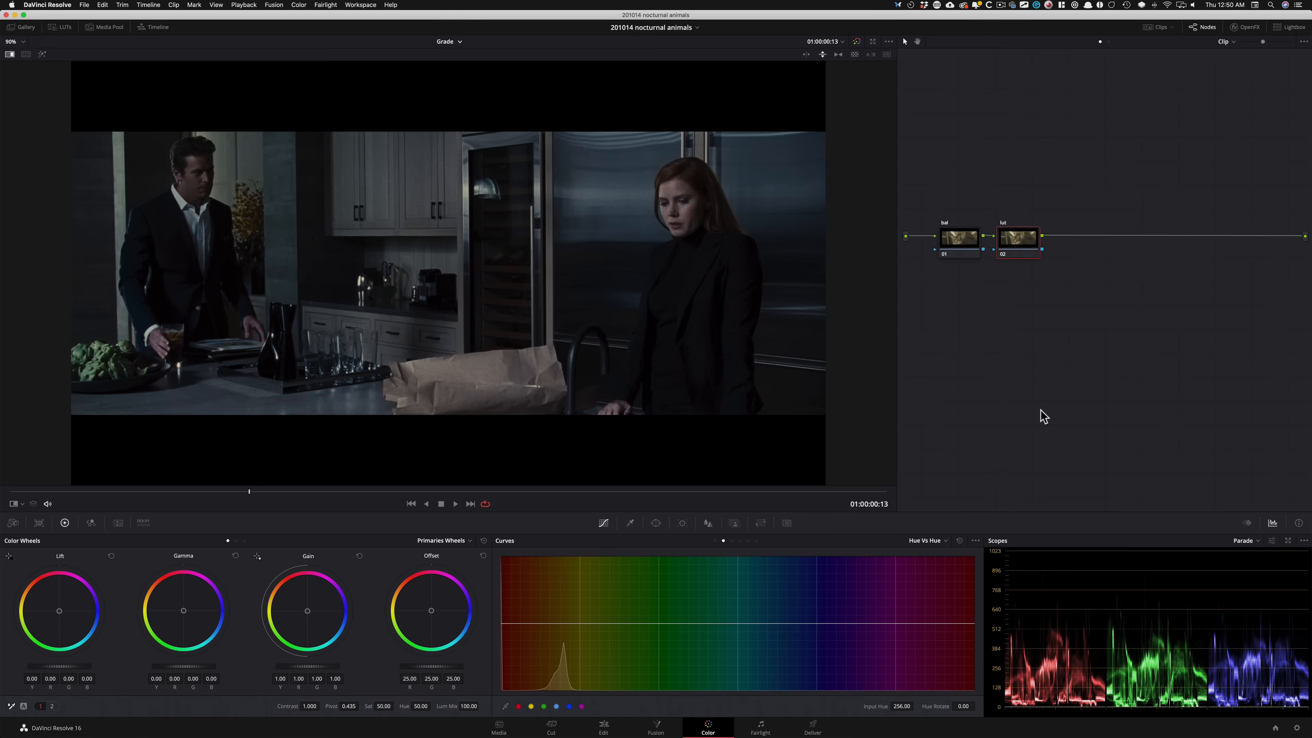
pyautogui.press('super+w')
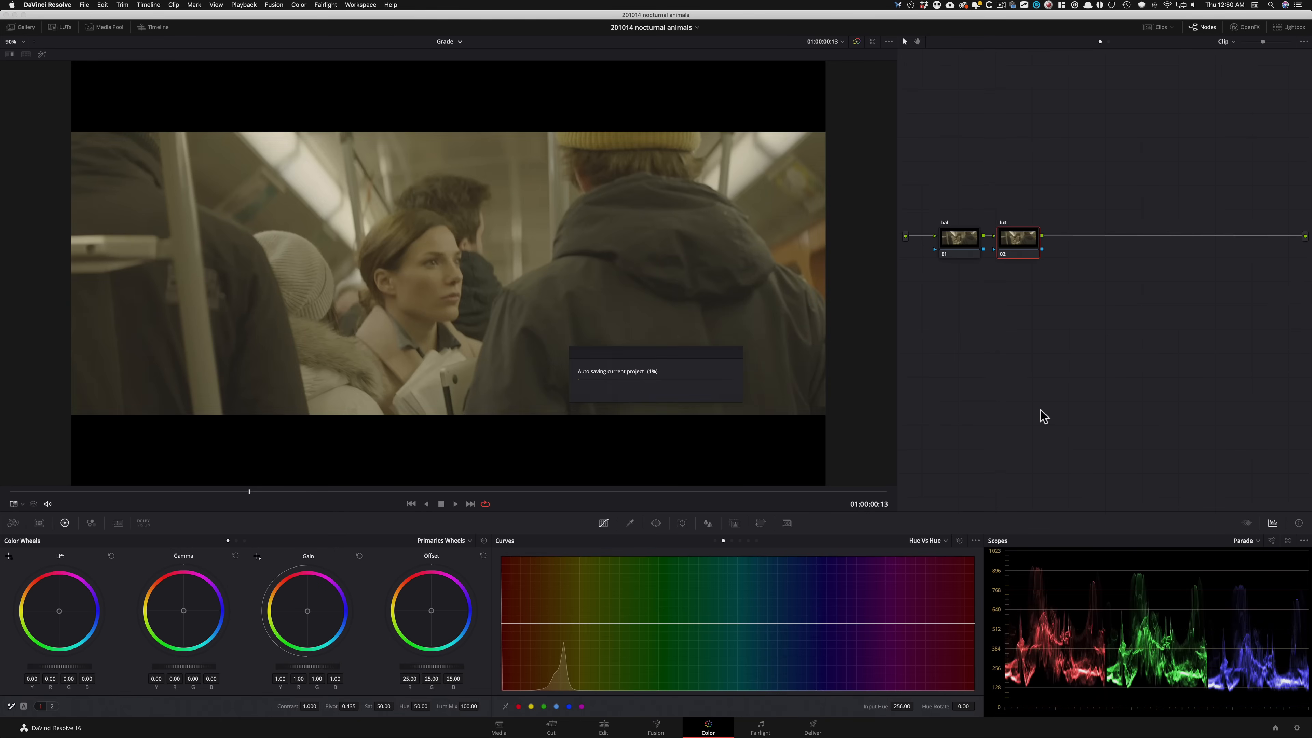
pyautogui.hotkey('alt', 's')
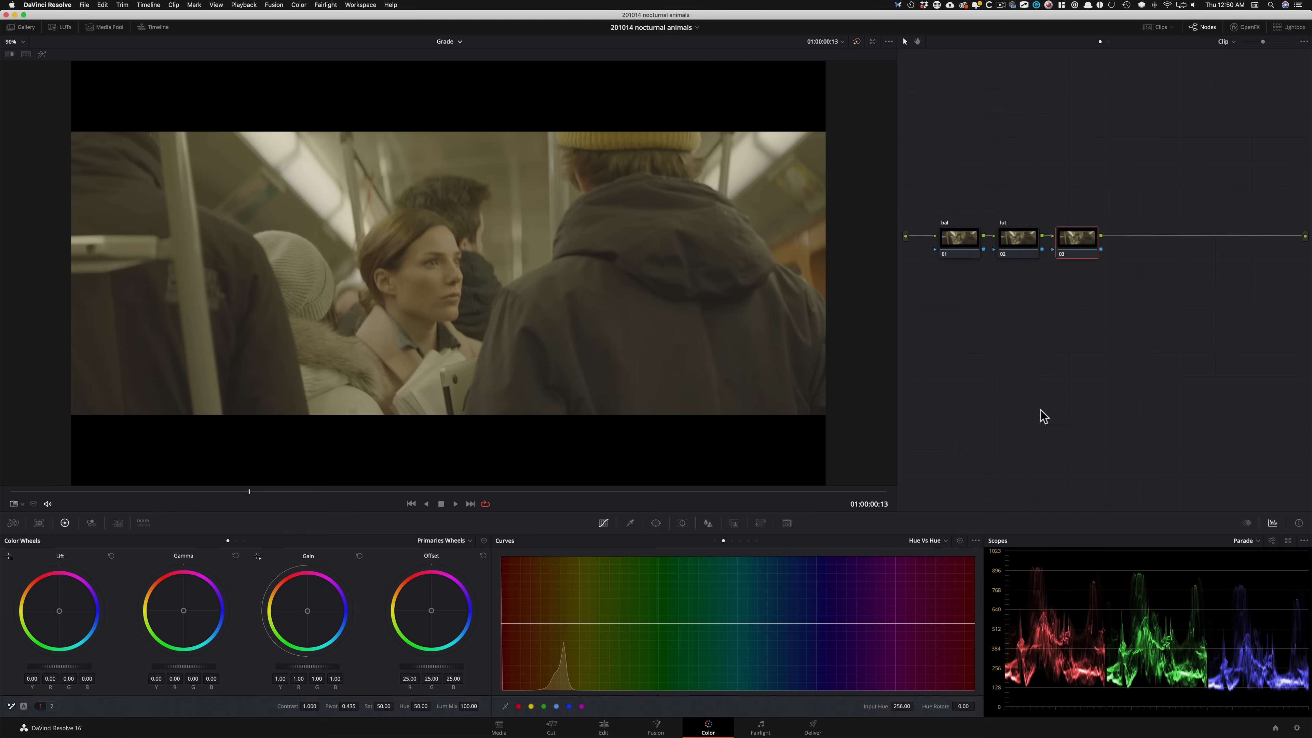
pyautogui.press('Tab')
pyautogui.write('bla')
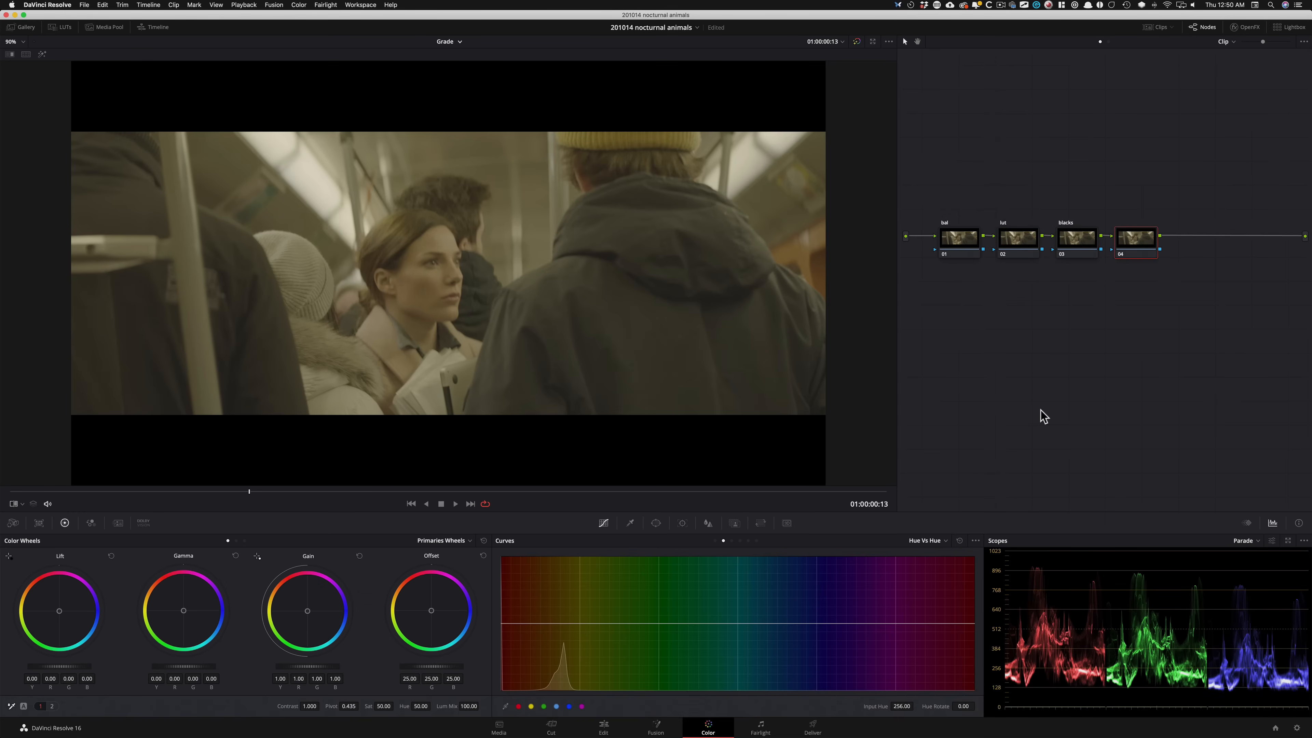
pyautogui.write('look adj')
pyautogui.press('Return')
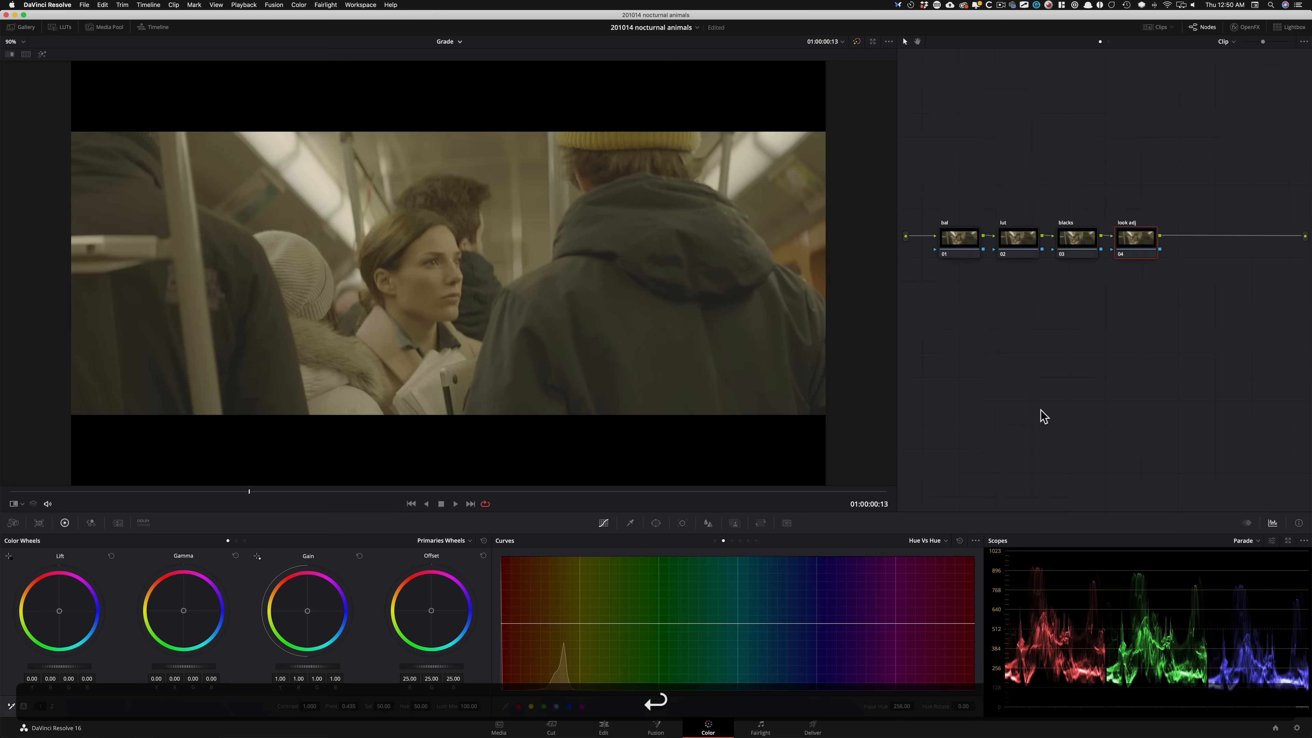
# Add a serial node after look adj, place it below the bal node to start a second row, and label it "girl"
pyautogui.hotkey('alt', 's')
pyautogui.moveTo(1179, 248); pyautogui.dragTo(951, 311)
pyautogui.press('Tab')
pyautogui.write('girl')
pyautogui.press('Return')
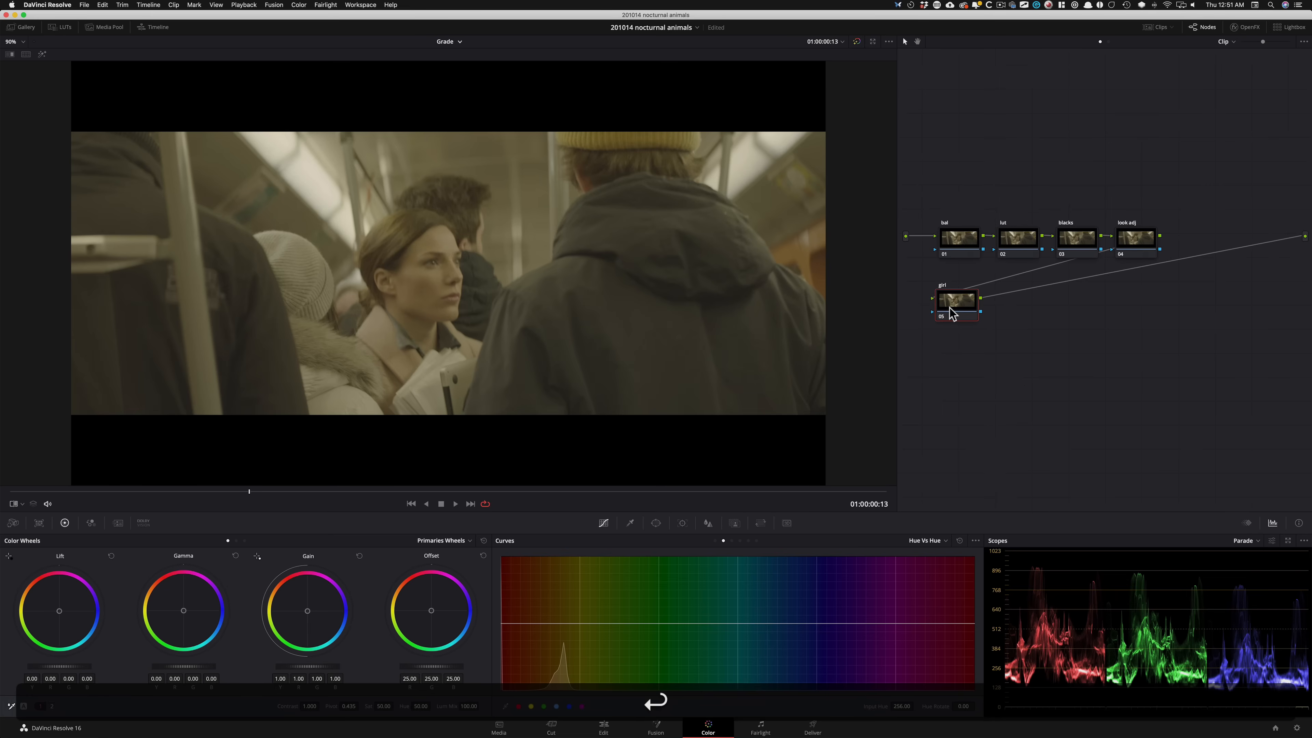
# Add a layer node beneath the girl node and label it "outside"
pyautogui.hotkey('alt', 'l')
pyautogui.press('Tab')
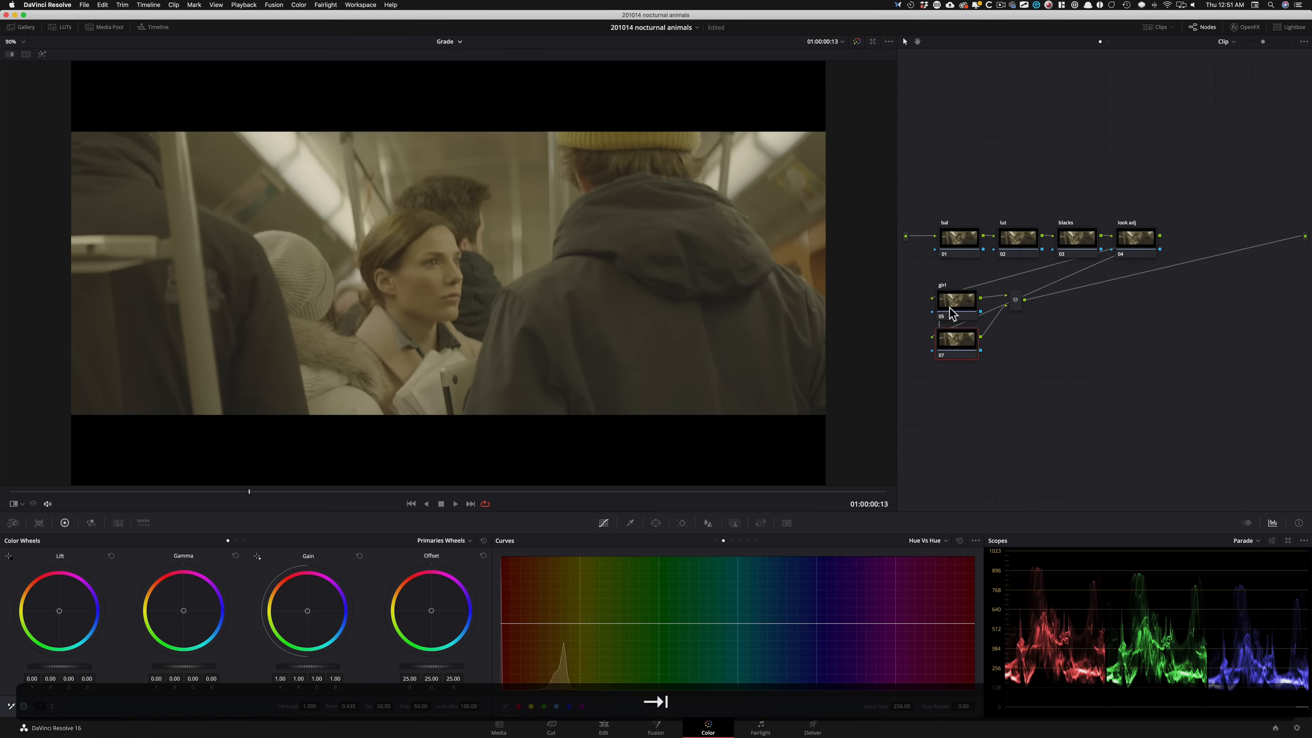
pyautogui.write('outside')
pyautogui.press('Return')
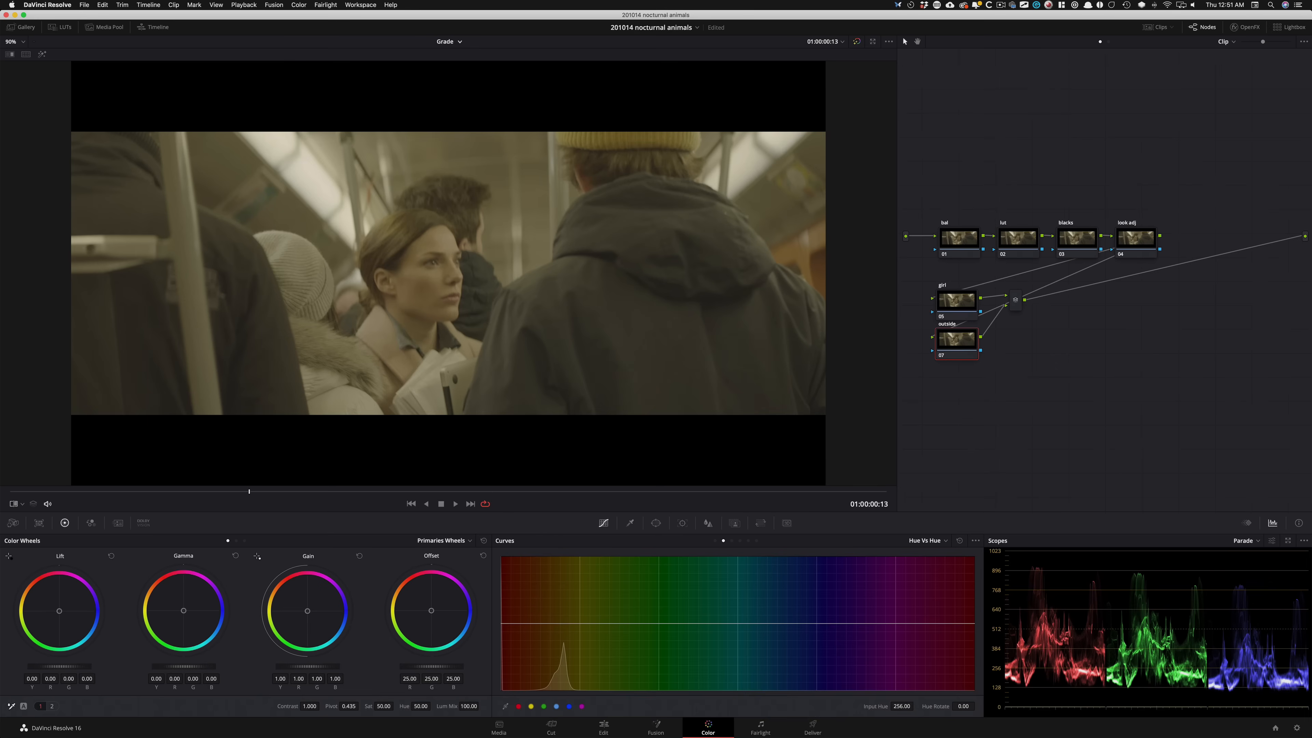
# Append three serial nodes after the mixer that combines the girl and outside nodes
pyautogui.hotkey('alt', 's')
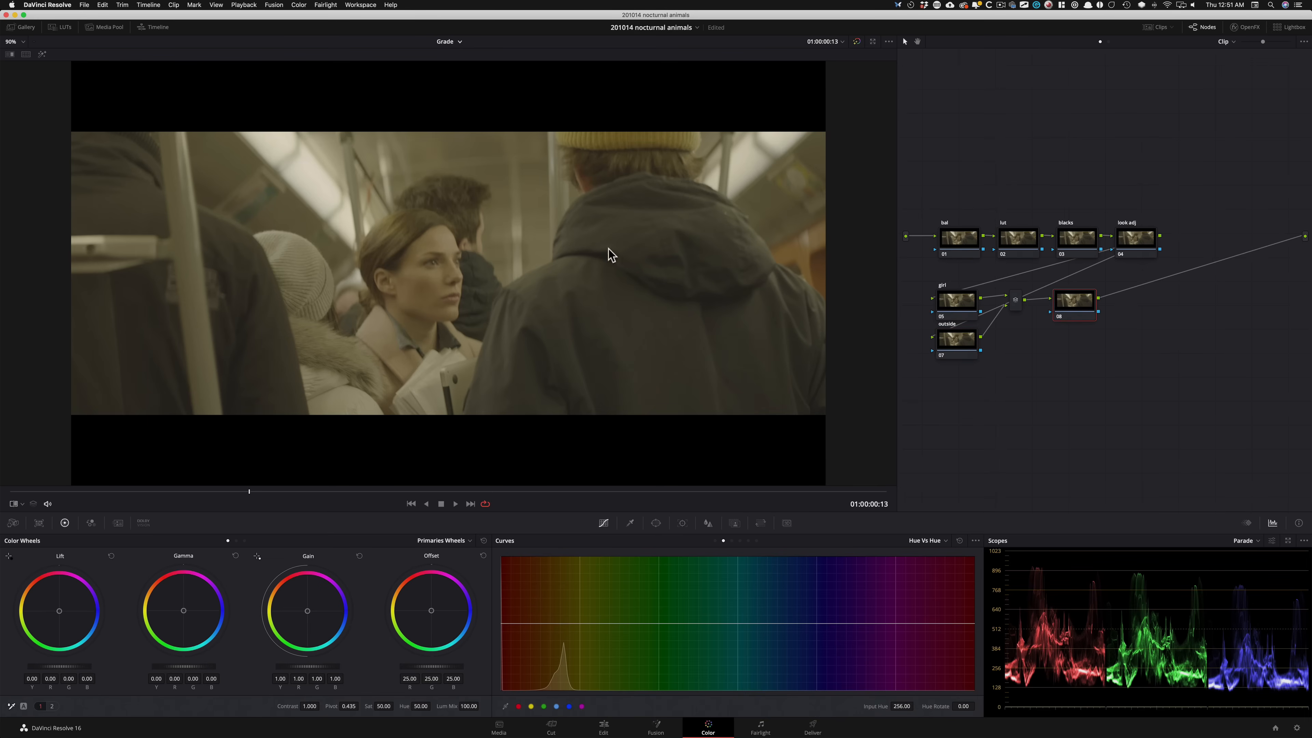
pyautogui.hotkey('alt', 's')
pyautogui.hotkey('alt', 's')
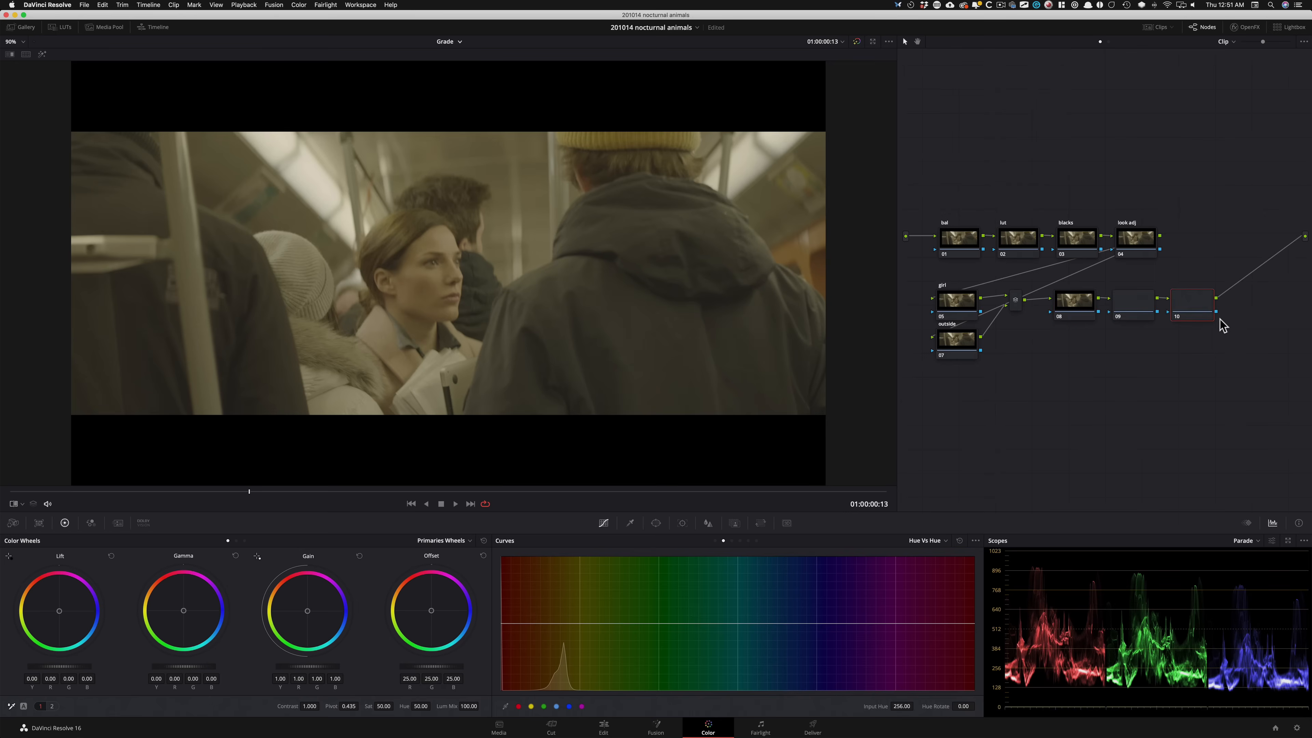
# Label the first serial node after the mixer "look"
pyautogui.hotkey('shift', ';')
pyautogui.hotkey('shift', ';')
pyautogui.press('Tab')
pyautogui.write('glo')
pyautogui.press('BackSpace')
pyautogui.press('BackSpace')
pyautogui.press('BackSpace')
pyautogui.press('BackSpace')
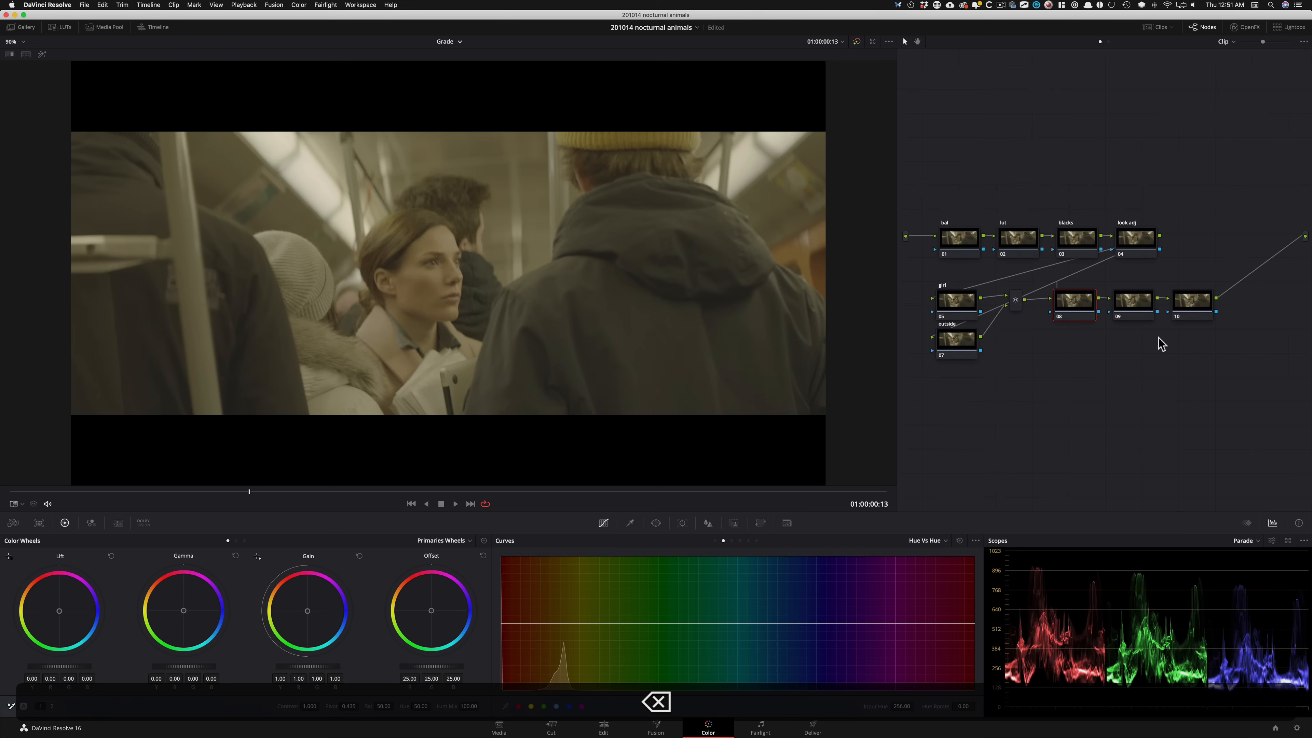
pyautogui.write('look')
pyautogui.press('Return')
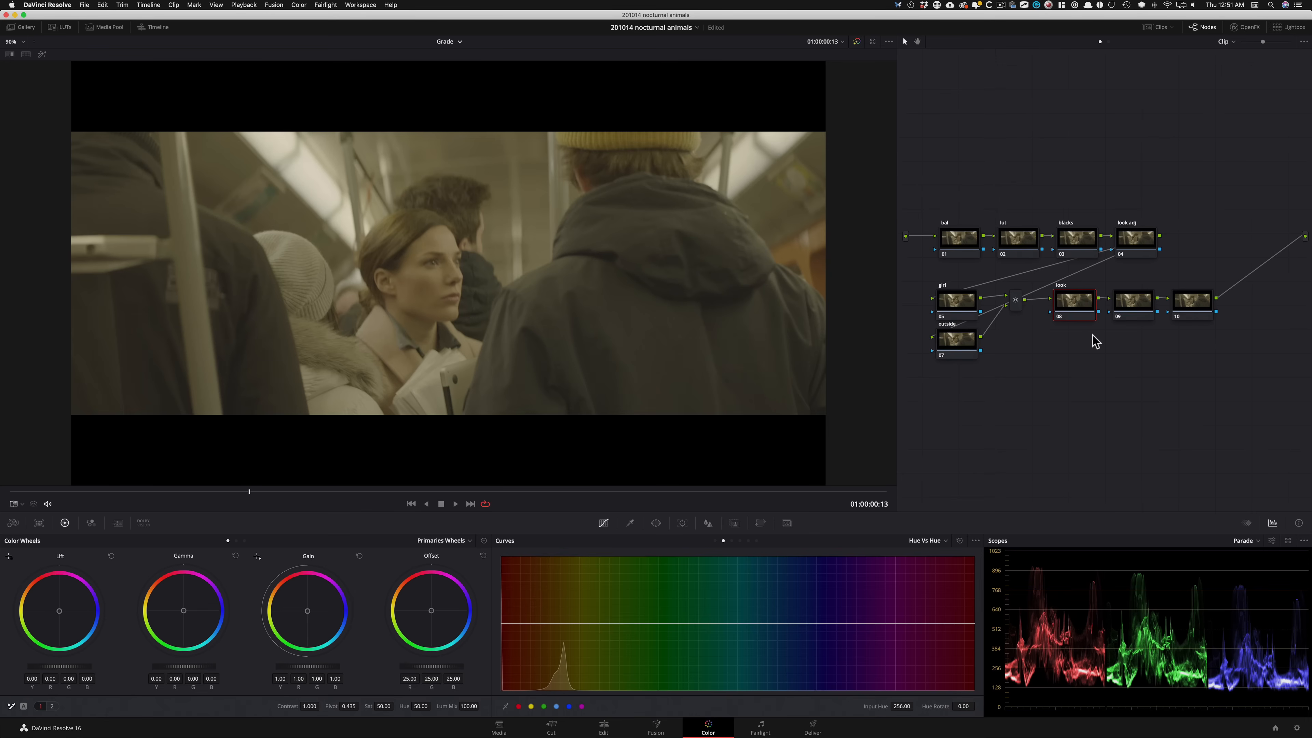
# Label the two remaining unnamed nodes "glow" and "grain" in that order
pyautogui.press('super+shift+apostrophe')
pyautogui.press('Tab')
pyautogui.write('glow')
pyautogui.press('Return')
pyautogui.press('Tab')
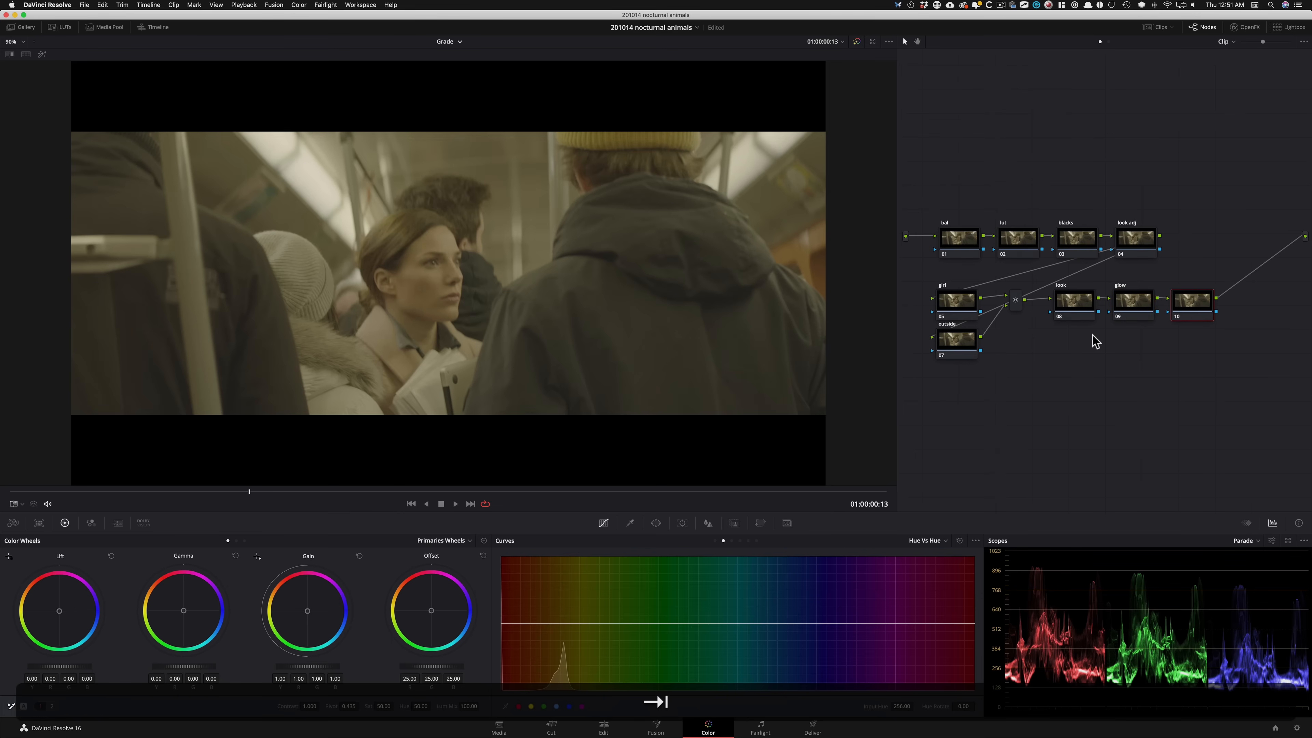
pyautogui.write('grain')
pyautogui.press('Tab')
pyautogui.write('grain')
pyautogui.press('Return')
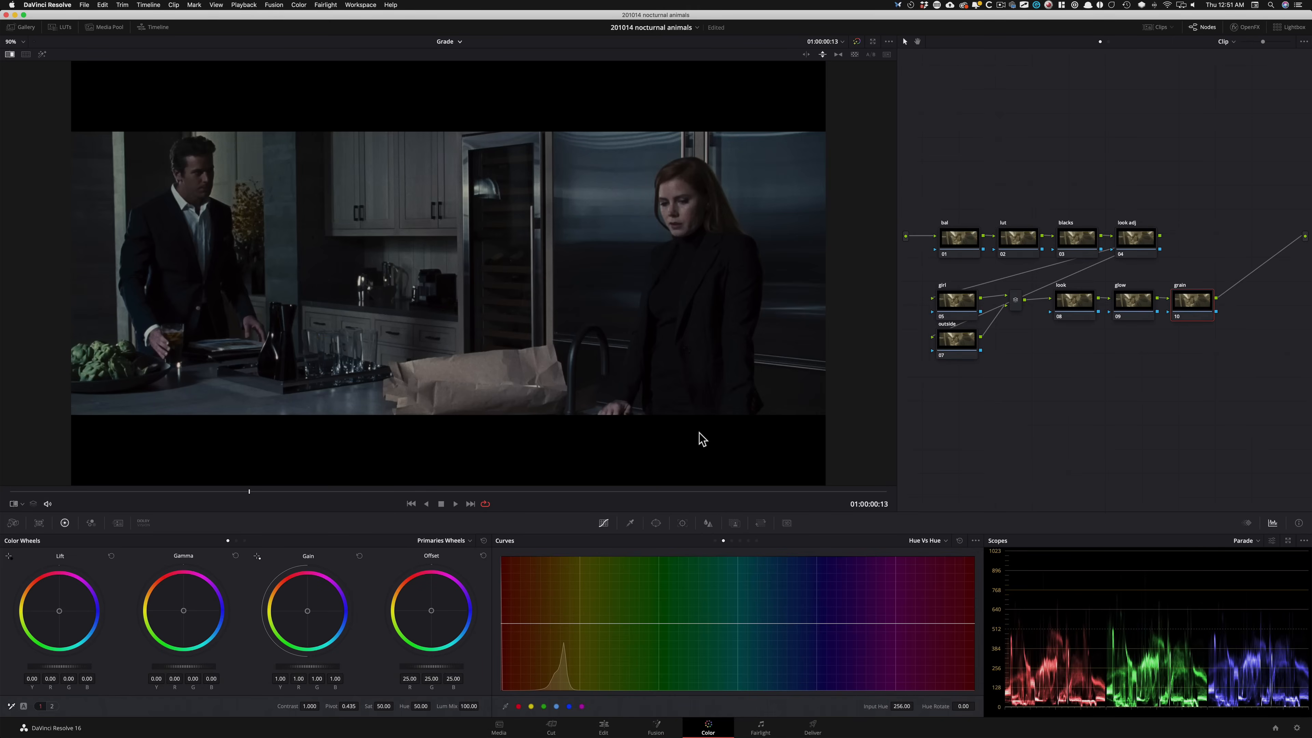
# Apply the Rec709 Kodak 2383 D55 film-look LUT to the lut node
pyautogui.press('super+w')
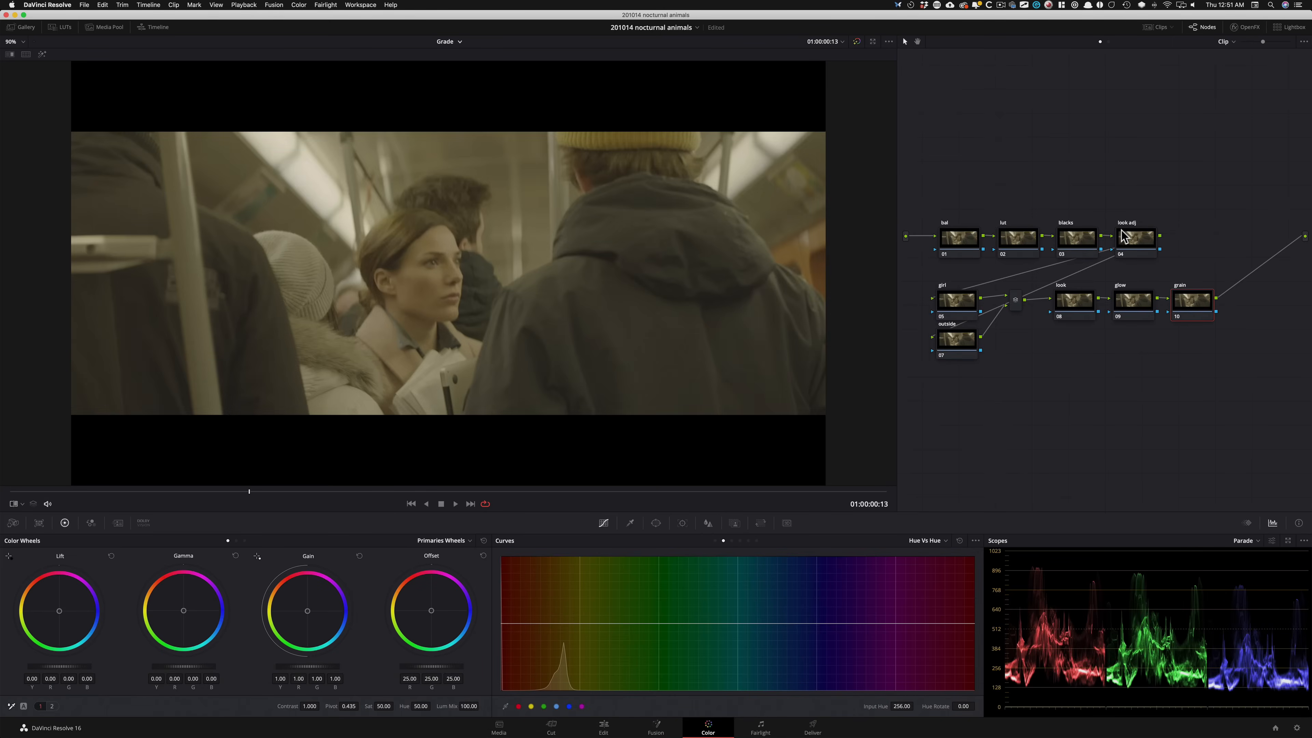
pyautogui.hotkey('alt', 'shift', "'")
pyautogui.hotkey('alt', 'shift', "'")
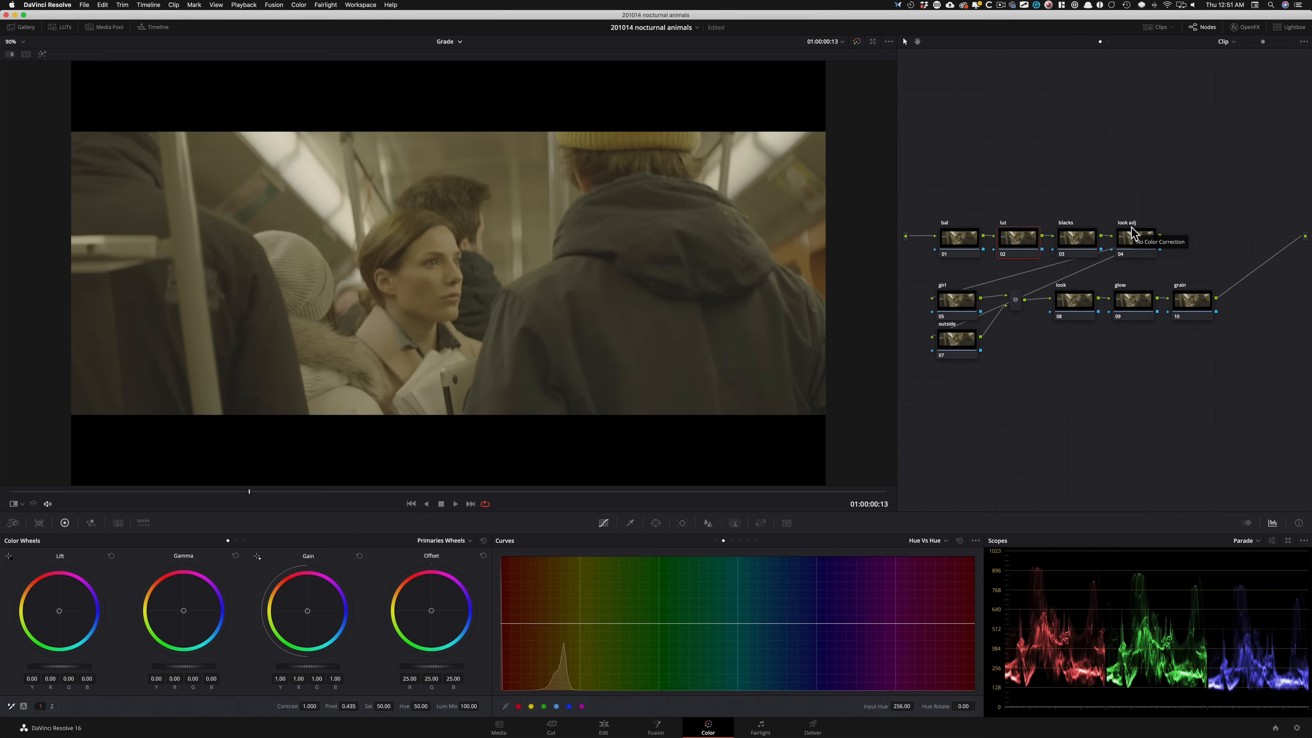
pyautogui.click(61, 28)
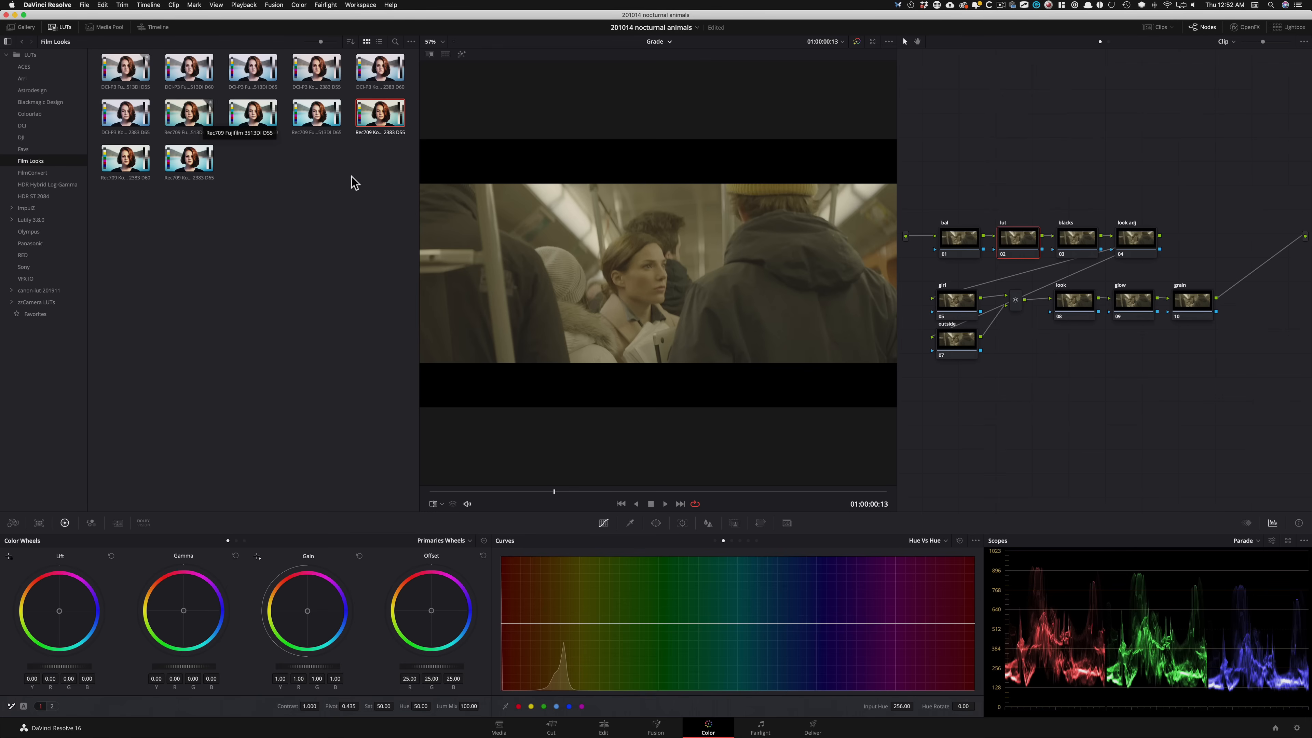
pyautogui.click(349, 228)
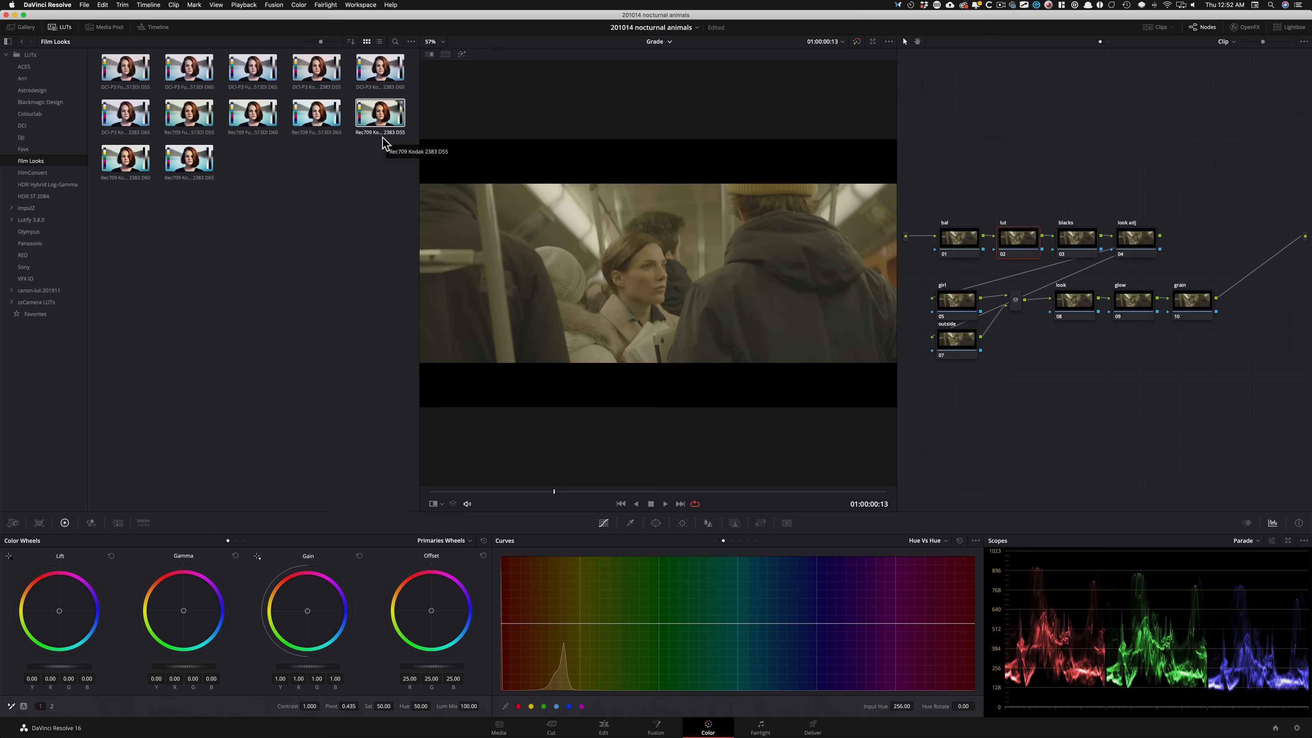
pyautogui.doubleClick(382, 115)
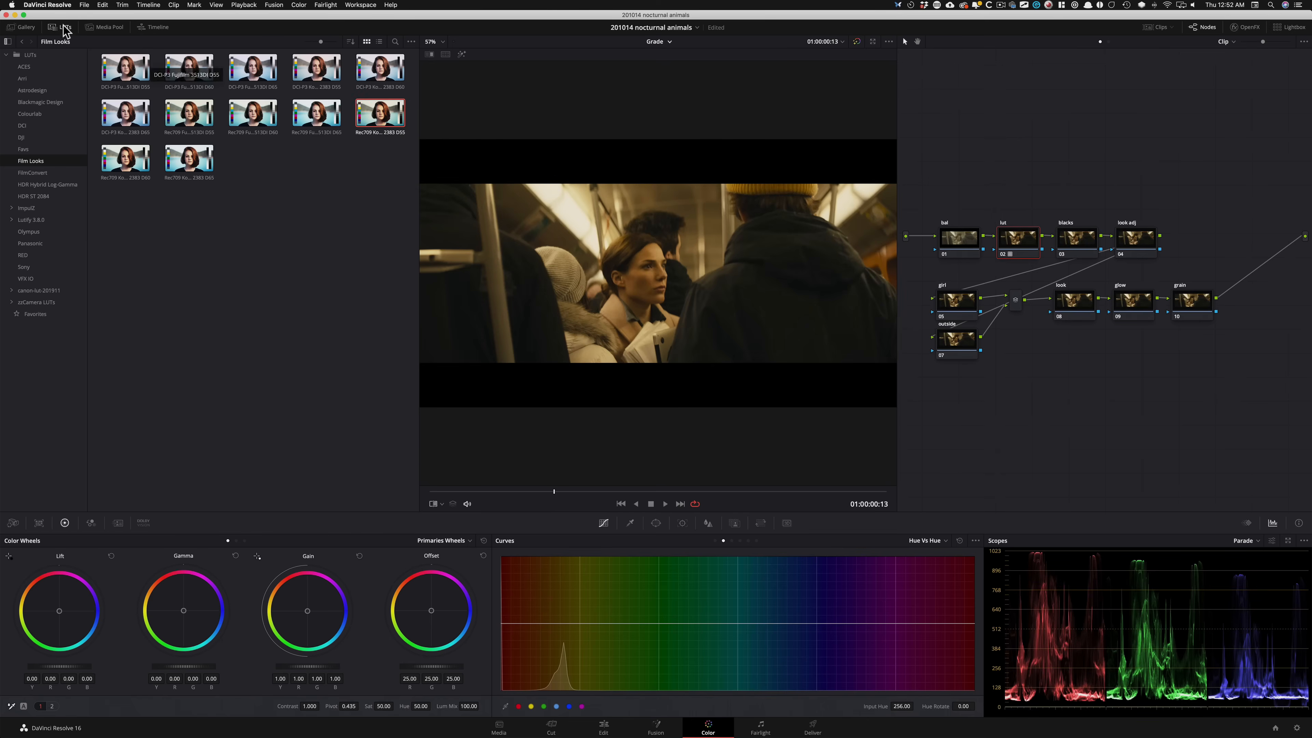
pyautogui.click(61, 28)
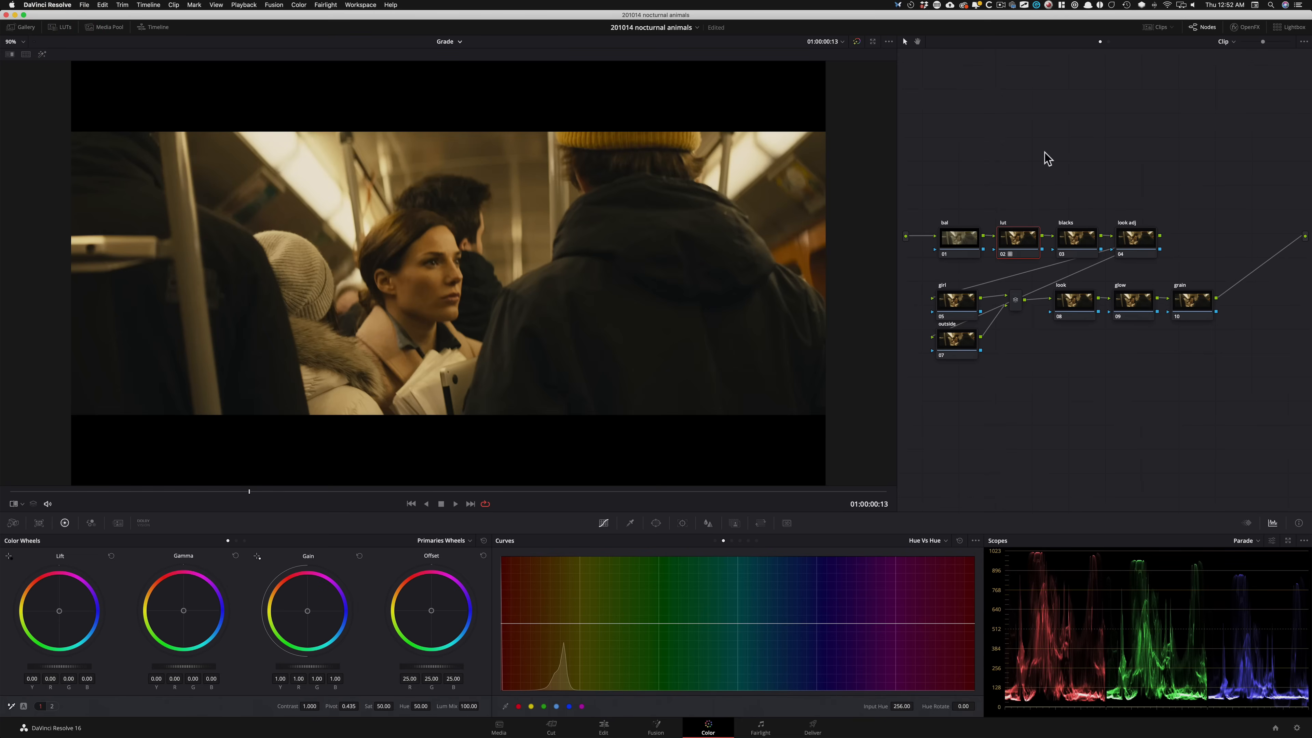
# Soften the LUT look on the lut node with a contrast of 0.949 and compare the node off and on
pyautogui.hotkey('alt', 'shift', 'q')
pyautogui.hotkey('alt', 'shift', 'k')
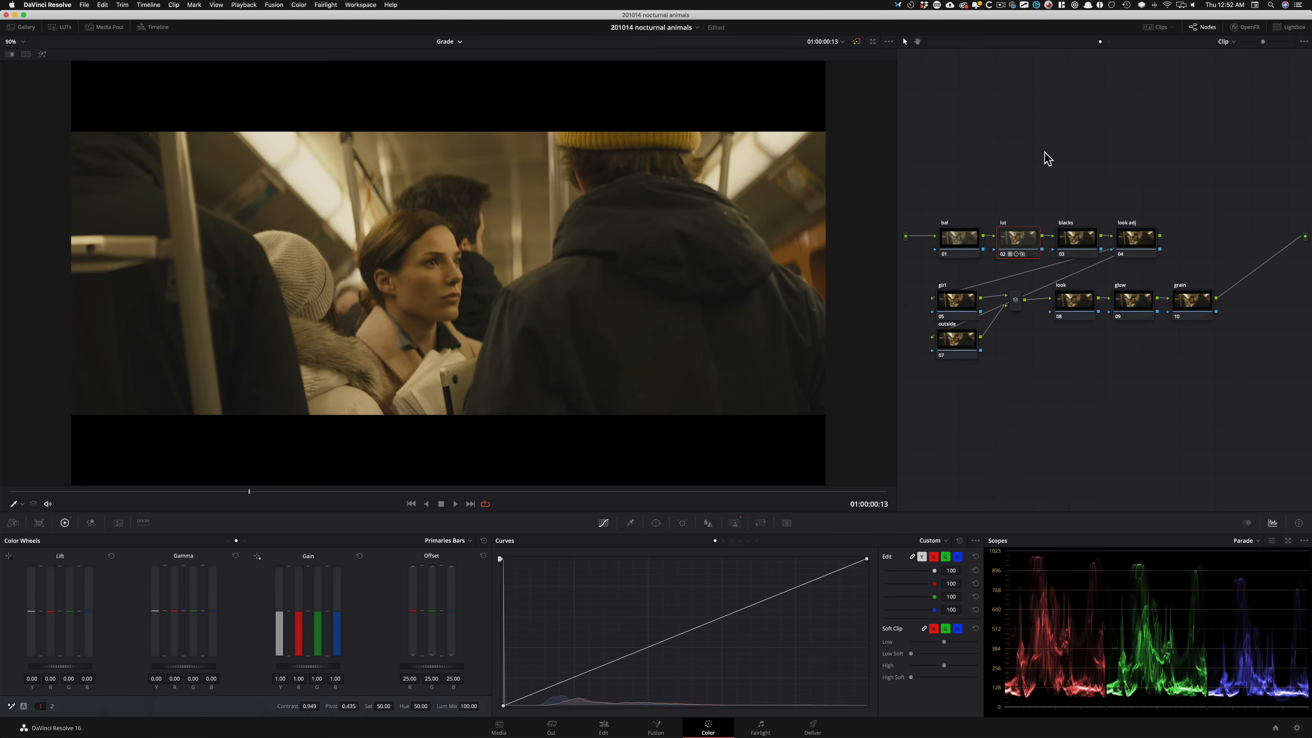
pyautogui.press('super+d')
pyautogui.press('super+d')
# Check the reference still and cool the shot on the bal node with temperature -1847.0 and tint 19.80
pyautogui.hotkey('shift', ';')
pyautogui.press('super+w')
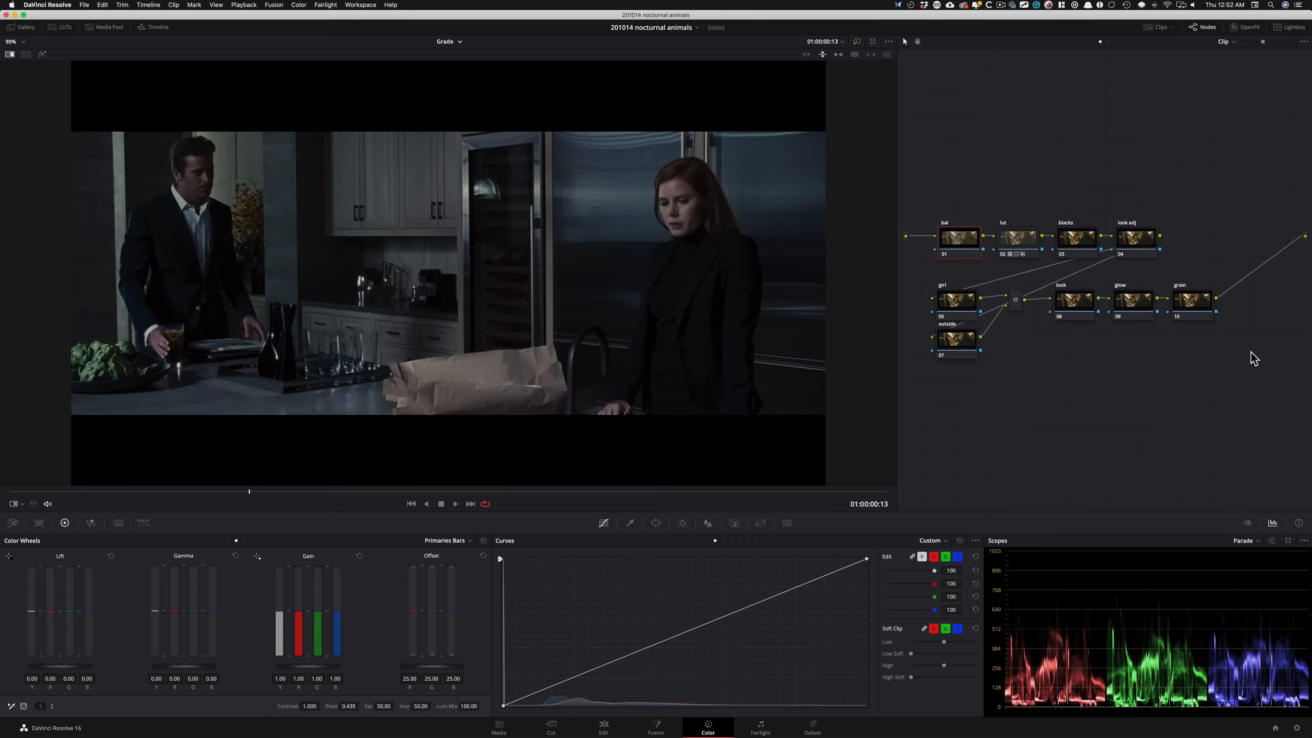
pyautogui.press('super+w')
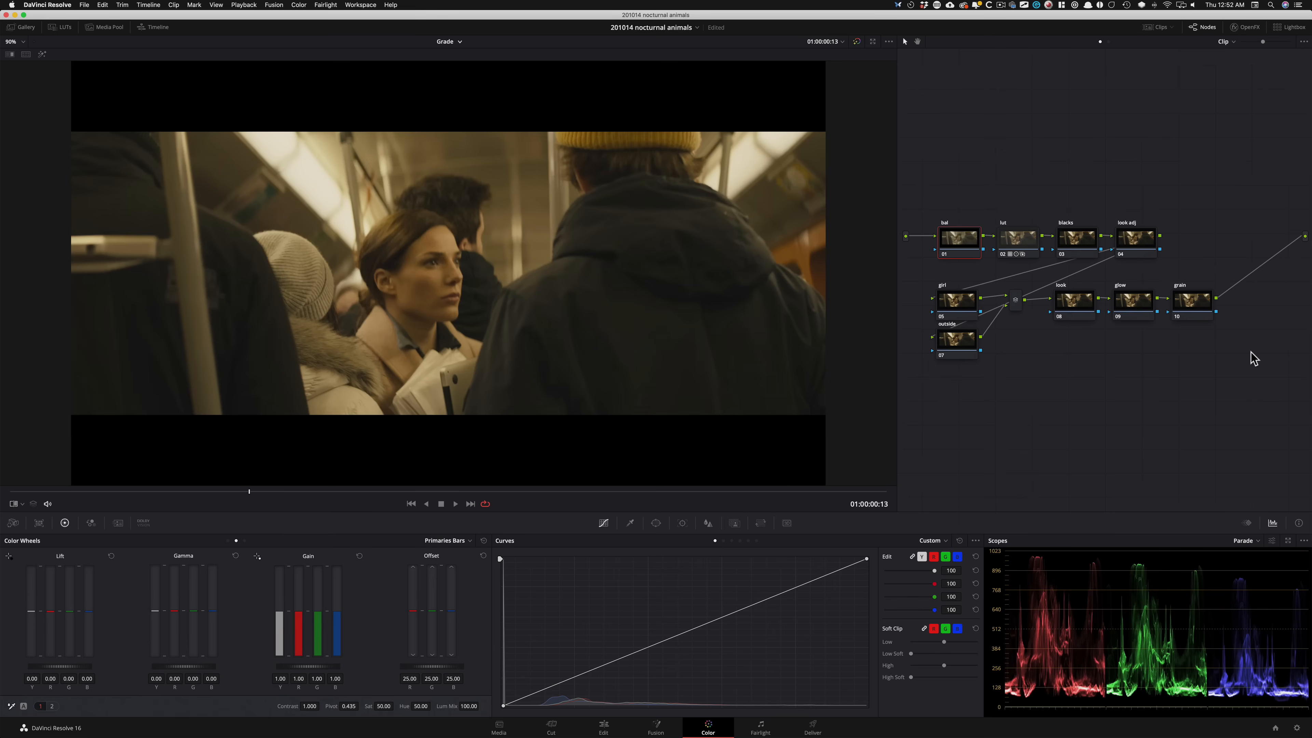
pyautogui.press('super+w')
pyautogui.press('super+w')
pyautogui.press('2')
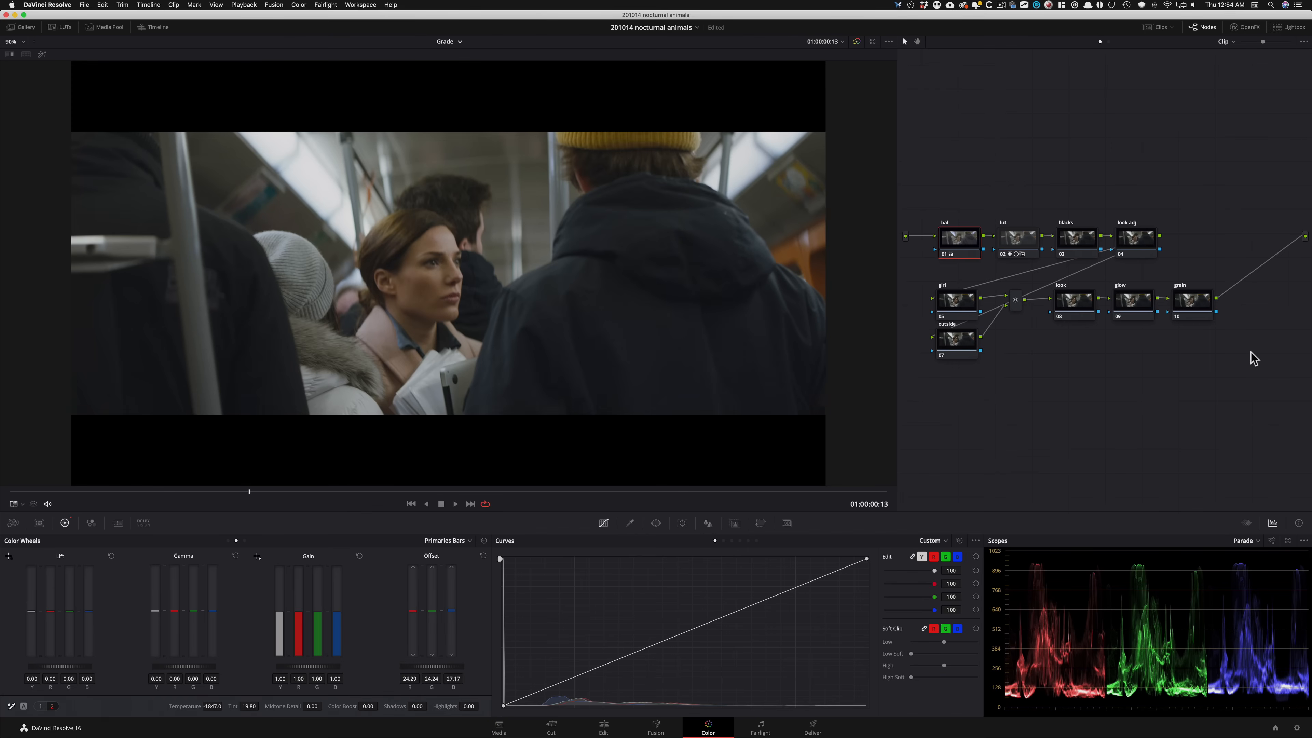
# Set the bal node's gain to 1.01 green and 0.99 blue, and compare the shot with the node disabled and the grade bypassed
pyautogui.press('super+d')
pyautogui.press('super+d')
pyautogui.press('super+d')
pyautogui.press('super+d')
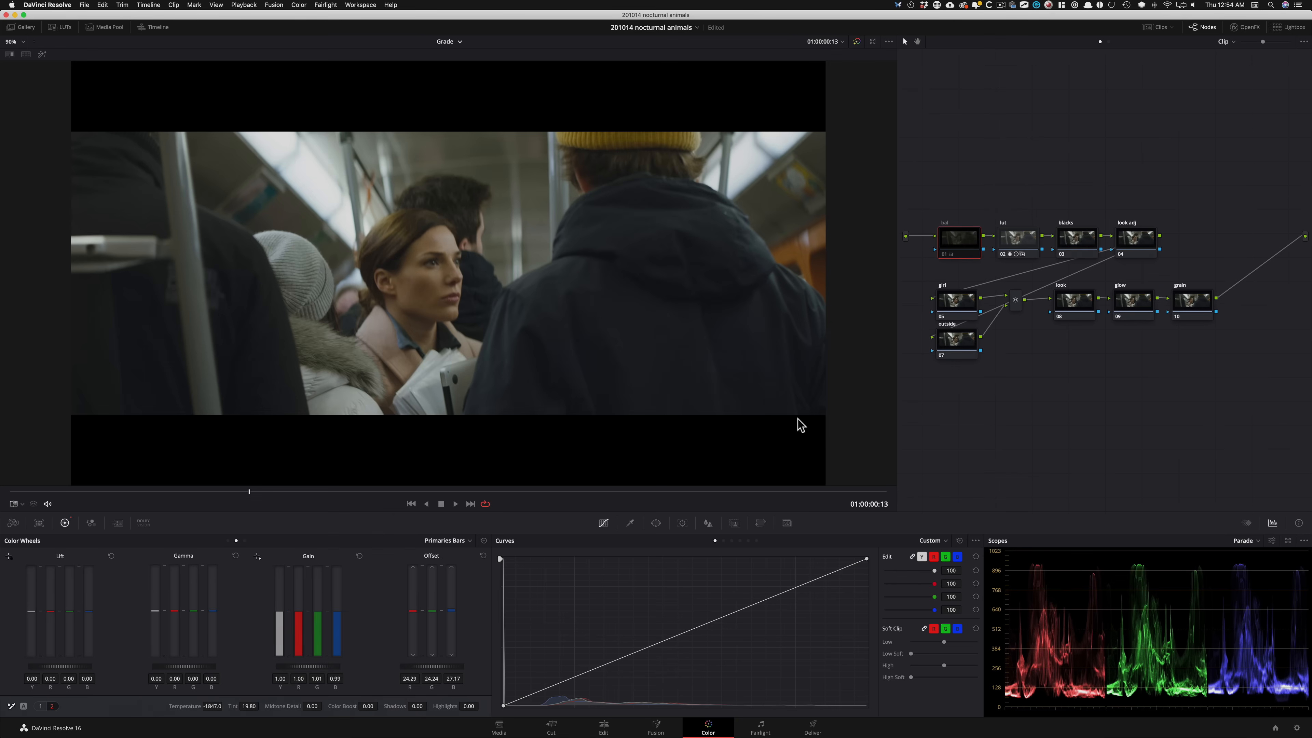
pyautogui.hotkey('shift', 'd')
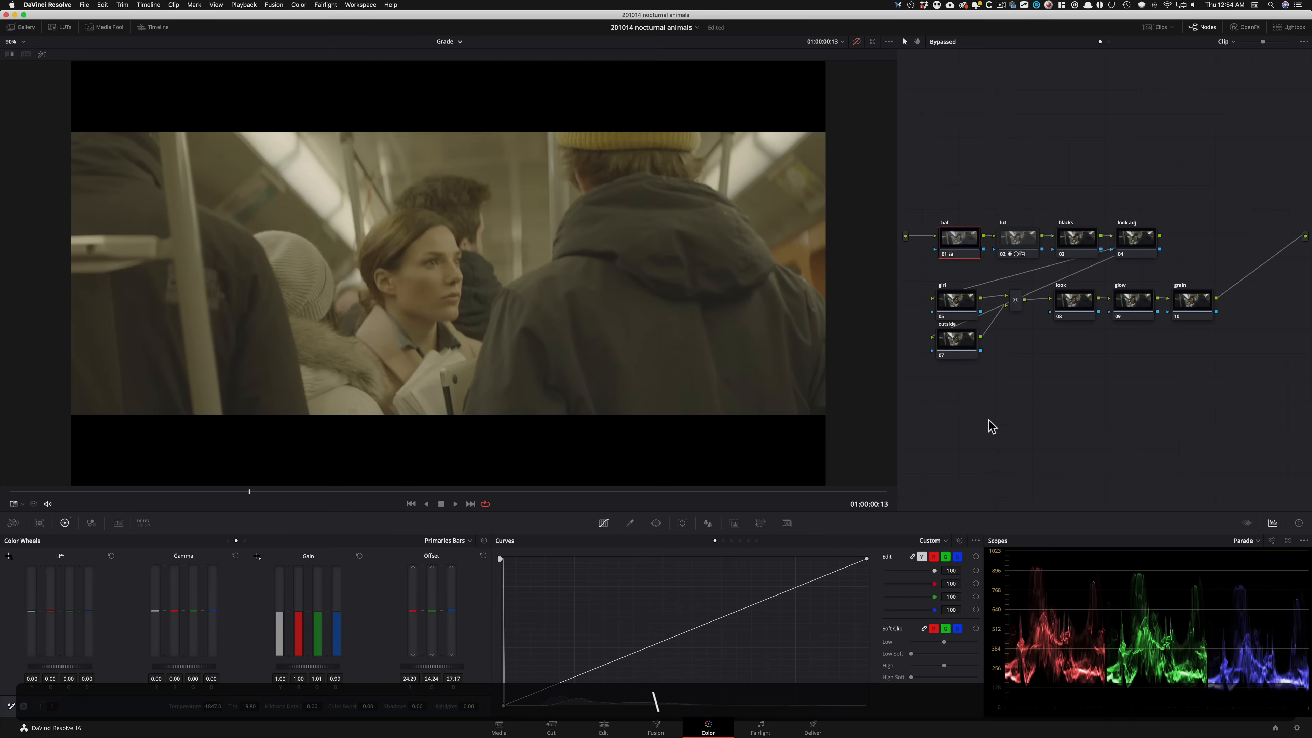
pyautogui.hotkey('shift', 'd')
pyautogui.hotkey('shift', 'd')
pyautogui.hotkey('shift', 'd')
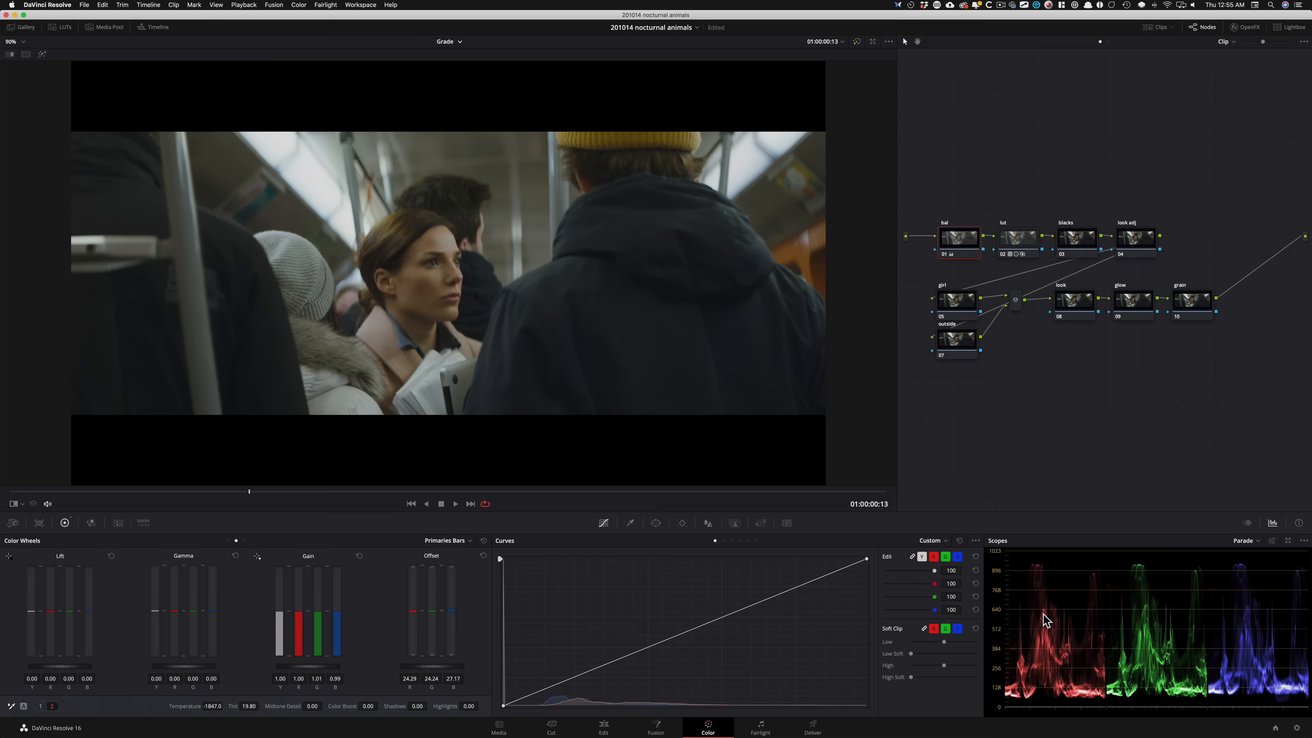
# Mark the upper midtone levels of the red, green and blue channels on the parade scope with short horizontal lines
pyautogui.hotkey('alt', '`')
pyautogui.moveTo(1032, 611)
pyautogui.mouseDown()
pyautogui.moveTo(1096, 620)
pyautogui.moveTo(1060, 611)
pyautogui.mouseUp()
pyautogui.press('f')
pyautogui.moveTo(1145, 606); pyautogui.dragTo(1156, 605)
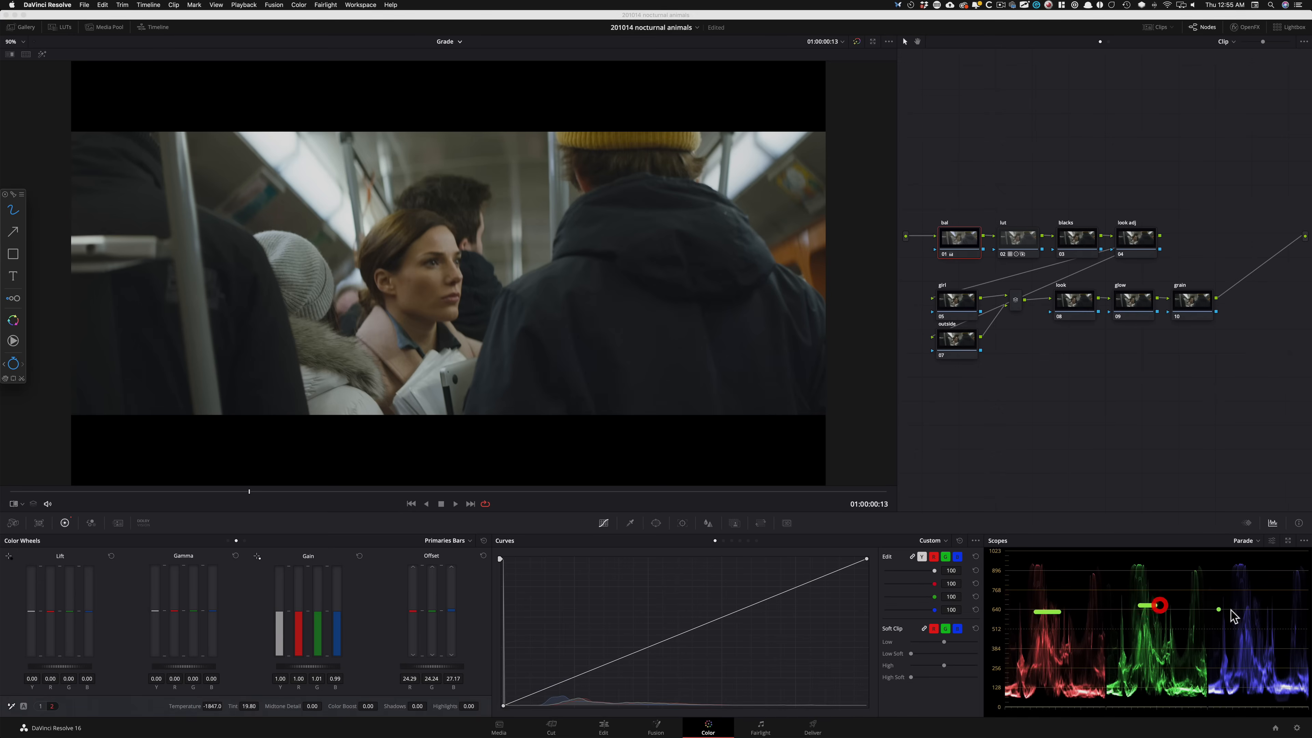
pyautogui.moveTo(1240, 610); pyautogui.dragTo(1265, 610)
pyautogui.click(1170, 622)
pyautogui.press('`')
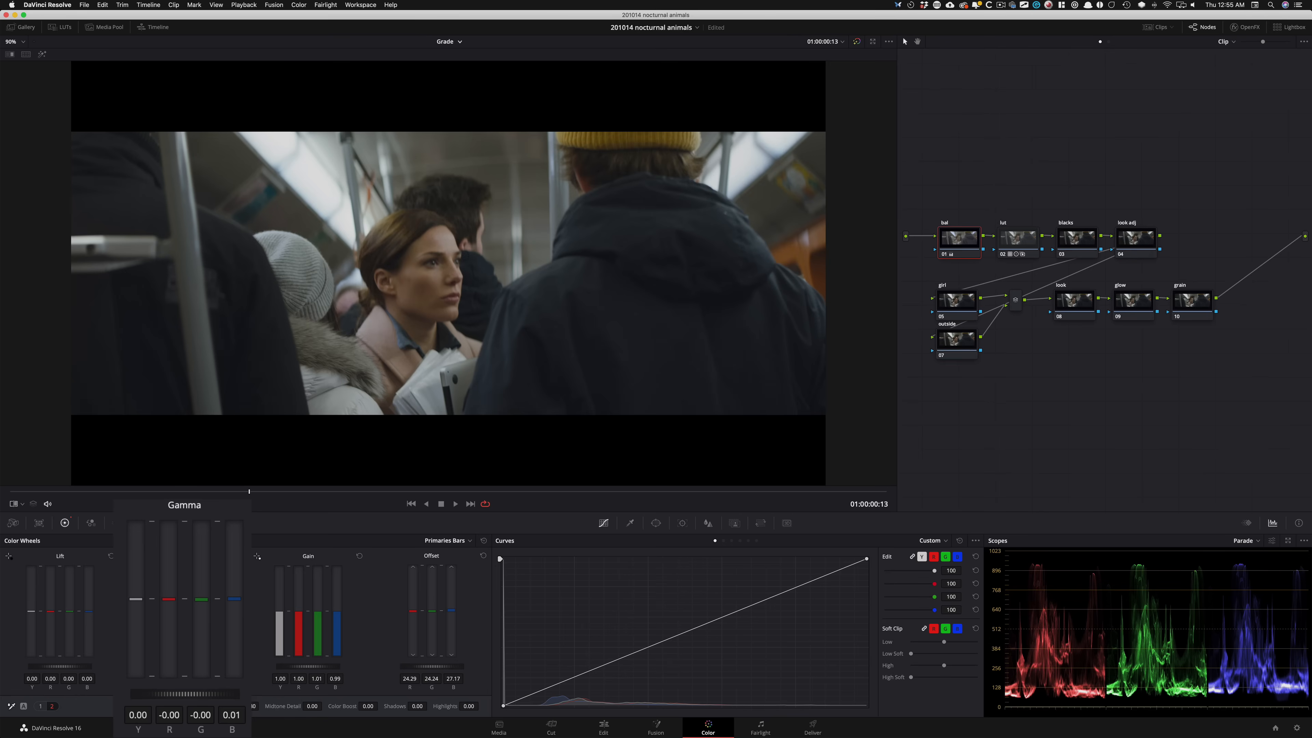
# Set the bal node's blue gamma to 0.01 and compare the balanced shot repeatedly with the bypassed grade
pyautogui.press('\\')
pyautogui.press('\\')
pyautogui.press('\\')
pyautogui.press('\\')
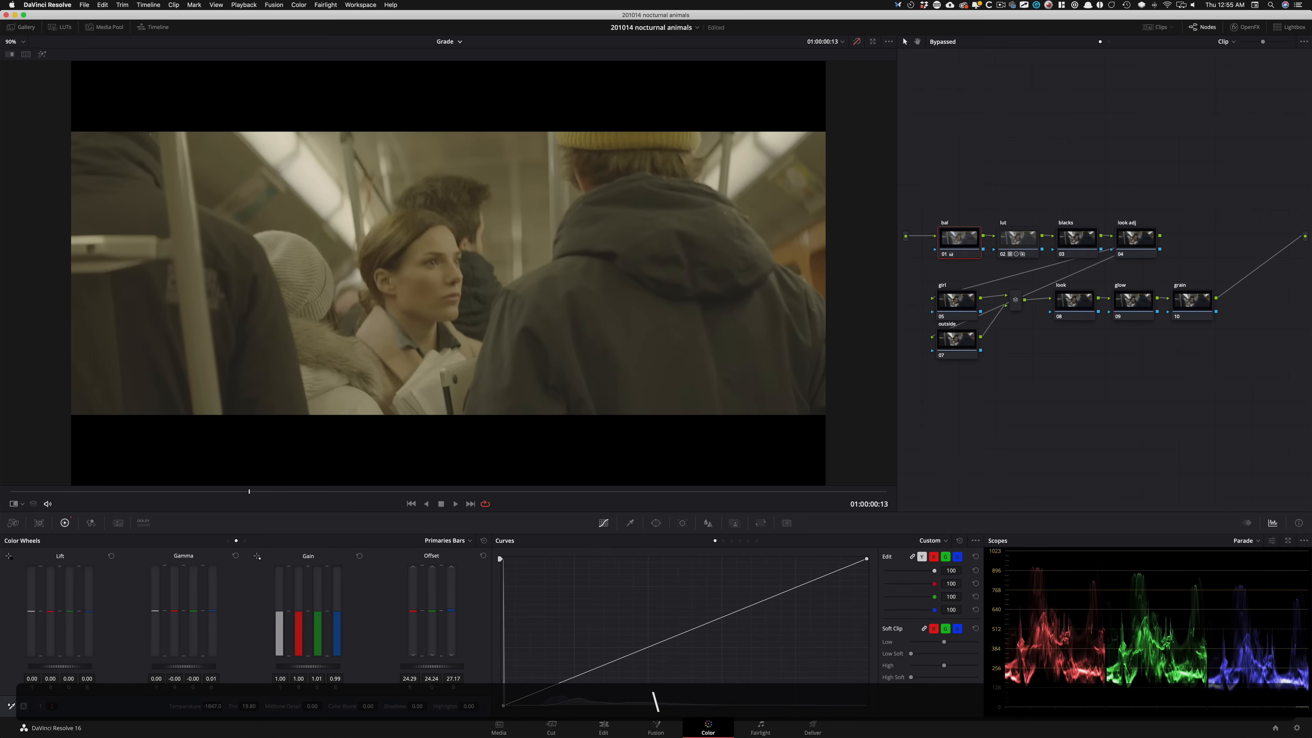
pyautogui.press('\\')
pyautogui.press('\\')
pyautogui.press('\\')
pyautogui.press('\\')
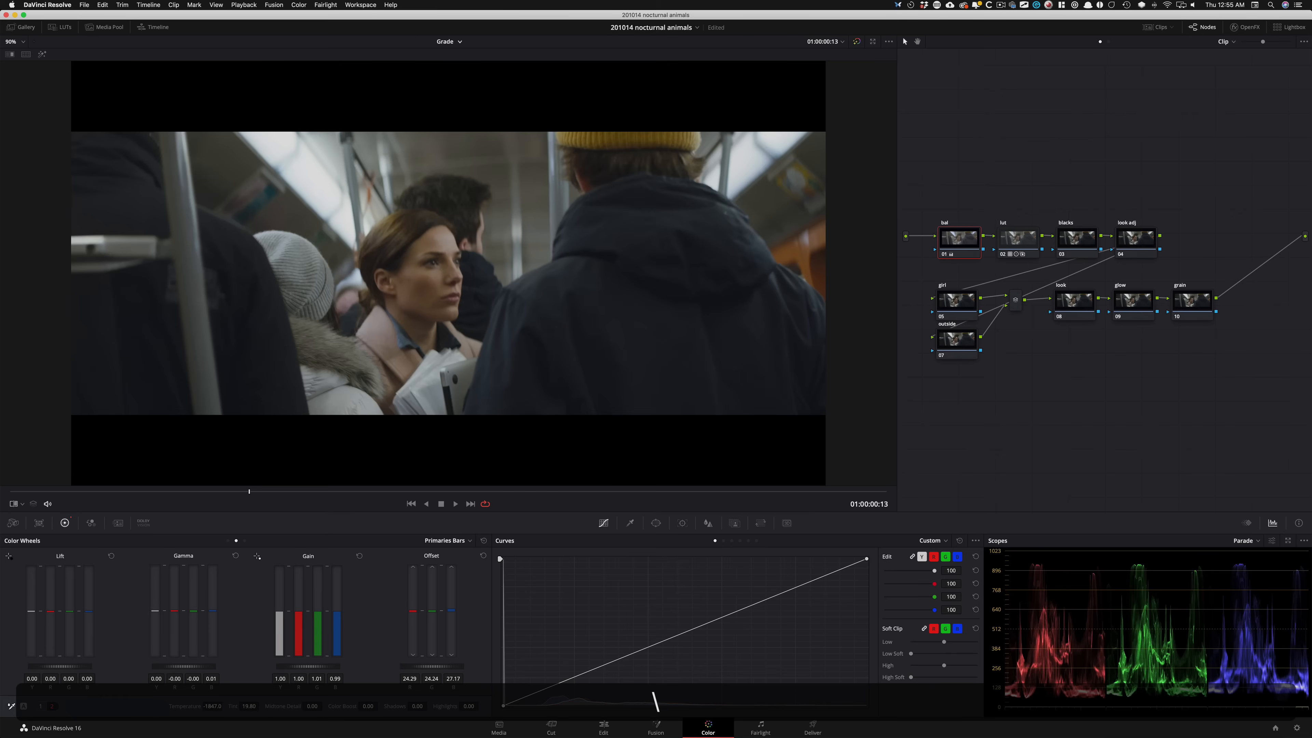
pyautogui.press('\\')
pyautogui.press('\\')
pyautogui.press('\\')
pyautogui.press('\\')
pyautogui.press('\\')
pyautogui.press('\\')
pyautogui.press('\\')
pyautogui.press('\\')
# Compare the balanced shot with the reference still, the bypassed grade and the disabled bal node
pyautogui.press('super+w')
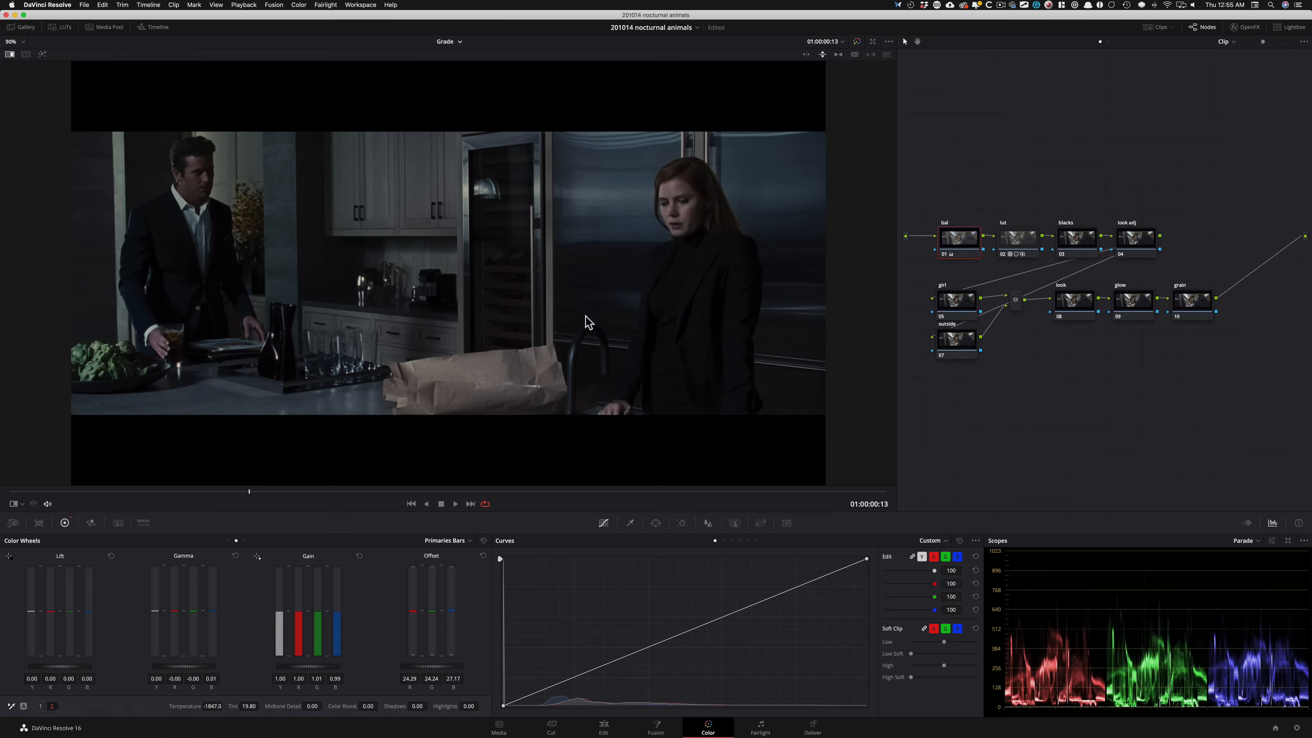
pyautogui.press('super+w')
pyautogui.press('super+w')
pyautogui.press('super+w')
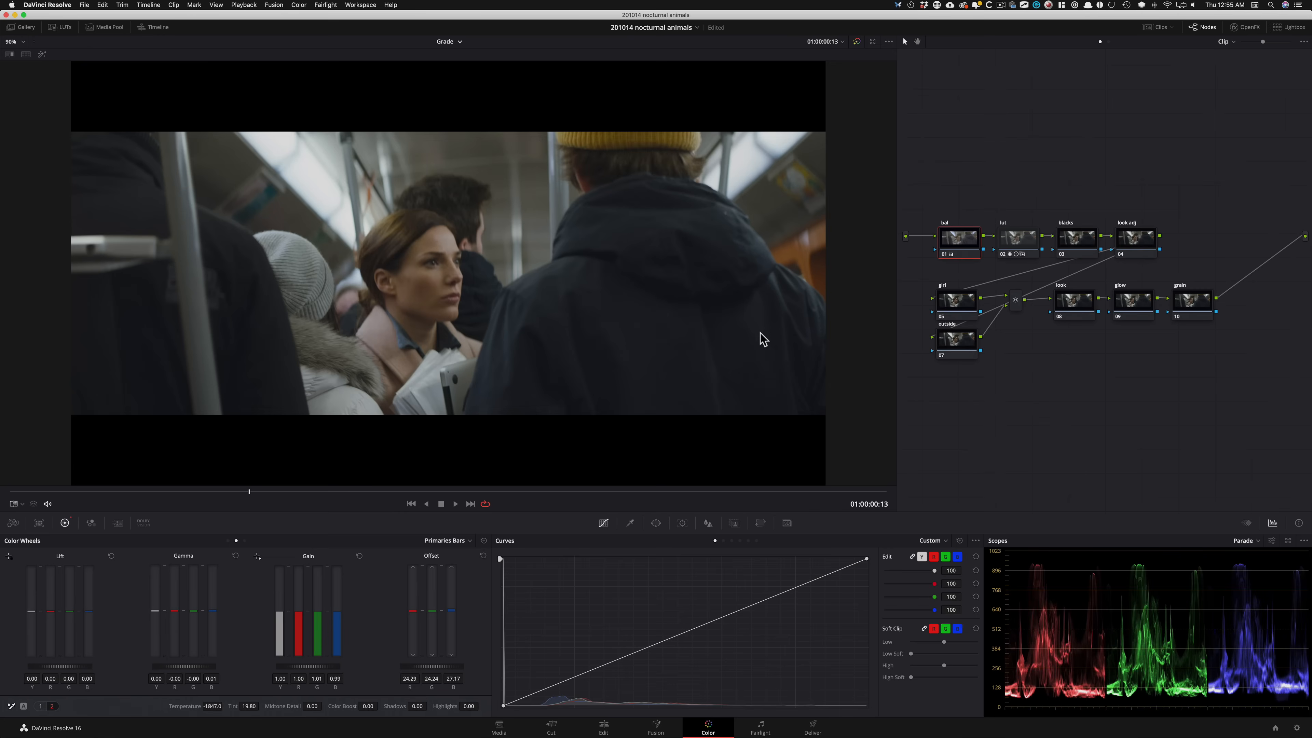
pyautogui.press('\\')
pyautogui.press('\\')
pyautogui.press('super+d')
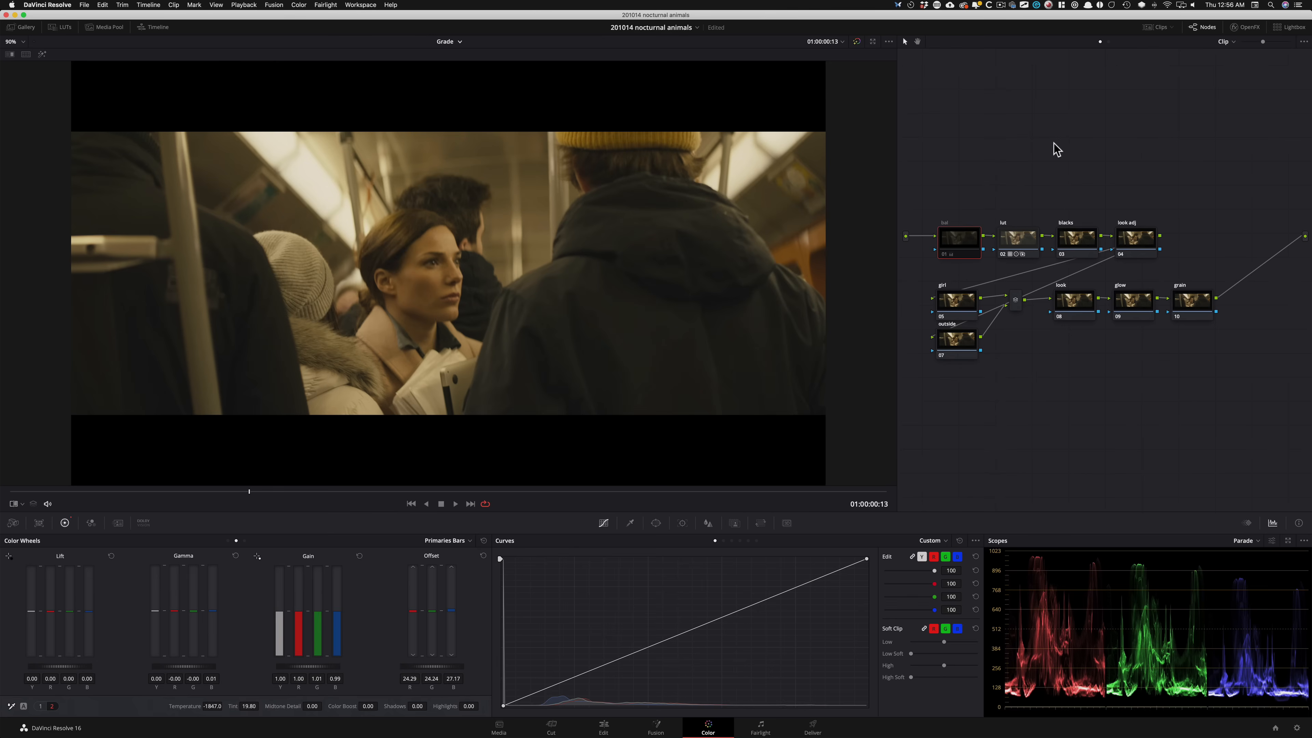
pyautogui.press('super+d')
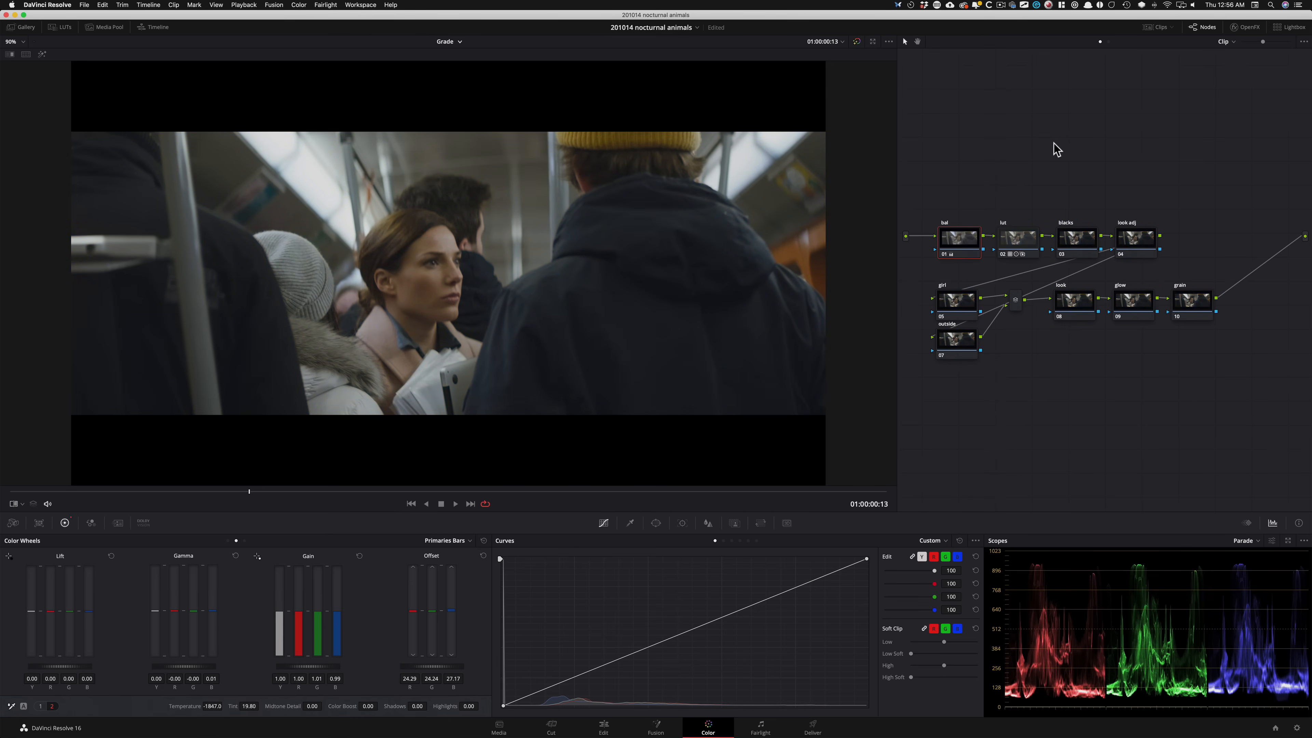
# Lower the log shadows on the blacks node to -0.07, -0.07, -0.09 with a low range of 0.259, checking the reference still
pyautogui.hotkey('alt', 'shift', "'")
pyautogui.hotkey('alt', 'shift', "'")
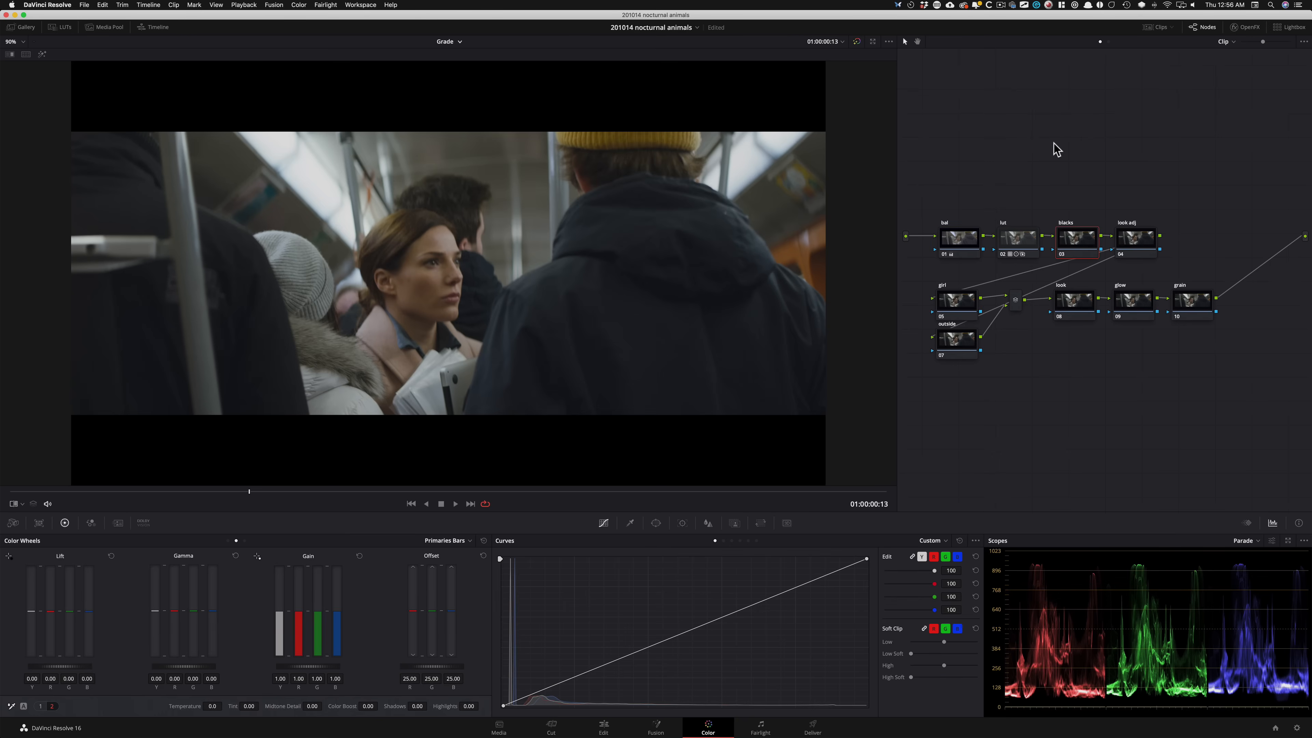
pyautogui.hotkey('alt', 'z')
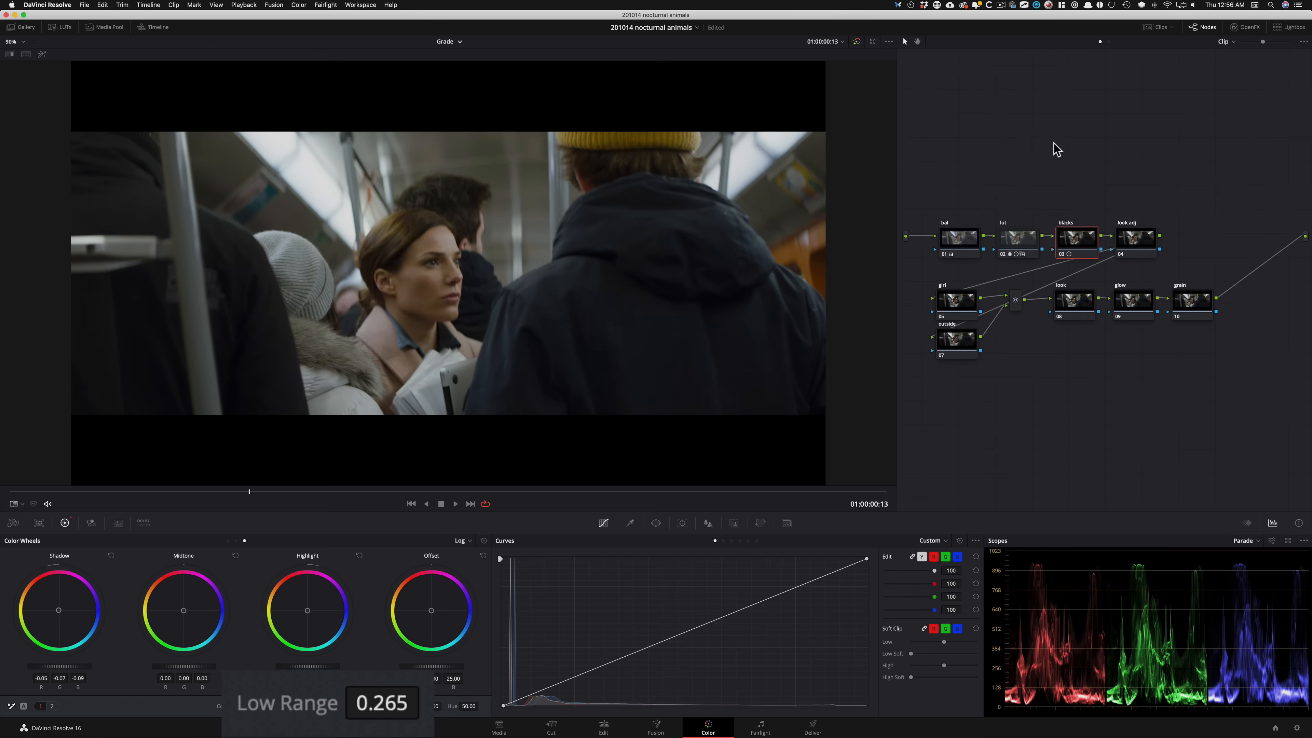
pyautogui.press('super+w')
pyautogui.press('super+w')
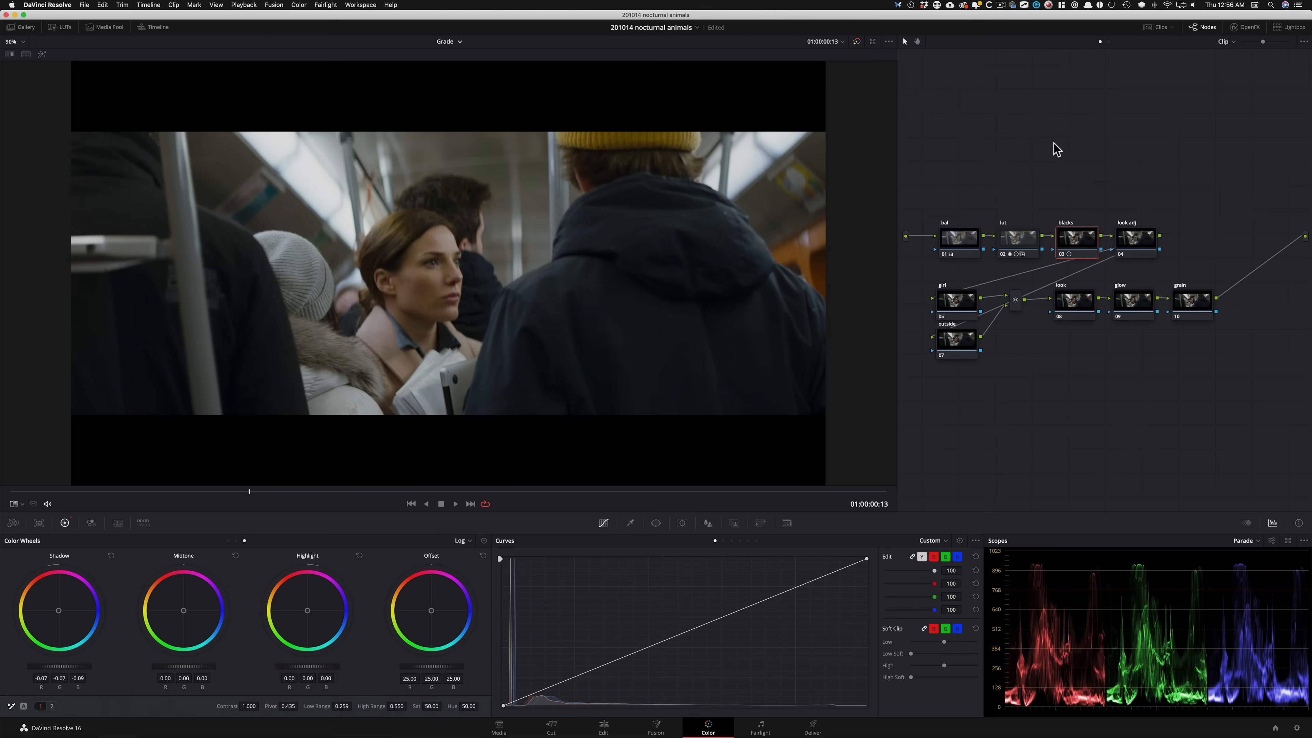
# Compare the shot's shadow levels with the blacks node off and on
pyautogui.press('super+d')
pyautogui.press('super+d')
pyautogui.press('super+d')
pyautogui.press('super+d')
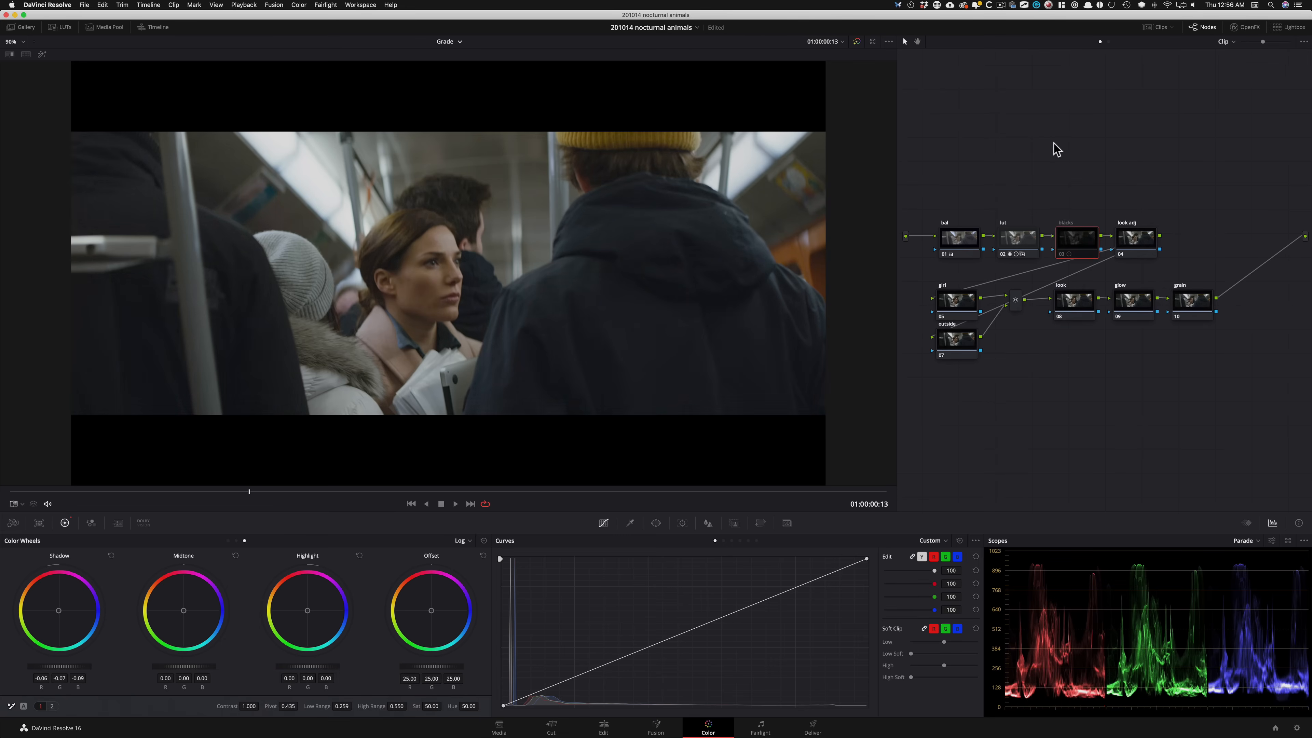
pyautogui.press('super+d')
pyautogui.press('super+d')
pyautogui.press('super+d')
pyautogui.press('super+d')
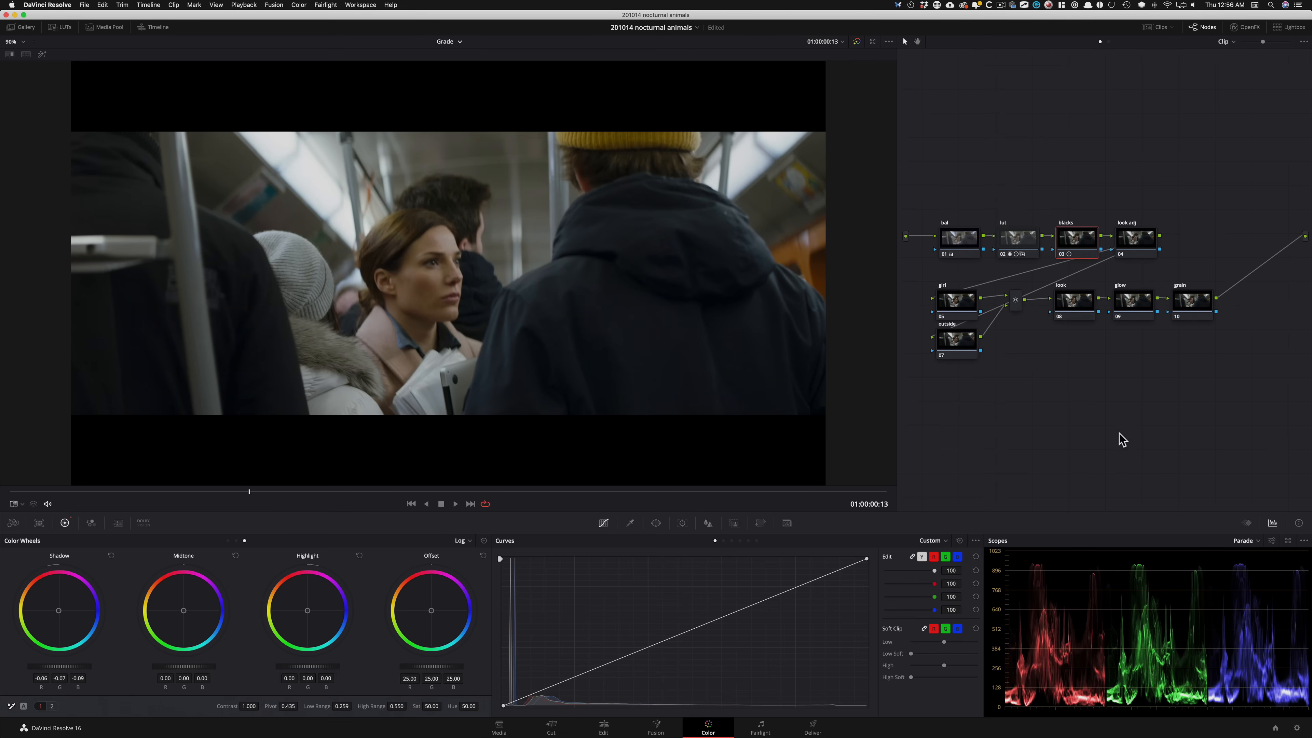
# Deepen the blacks node's log shadows to -0.08, -0.08, -0.10 and compare the black levels with the reference still
pyautogui.press('super+d')
pyautogui.press('super+d')
pyautogui.press('super+d')
pyautogui.press('super+d')
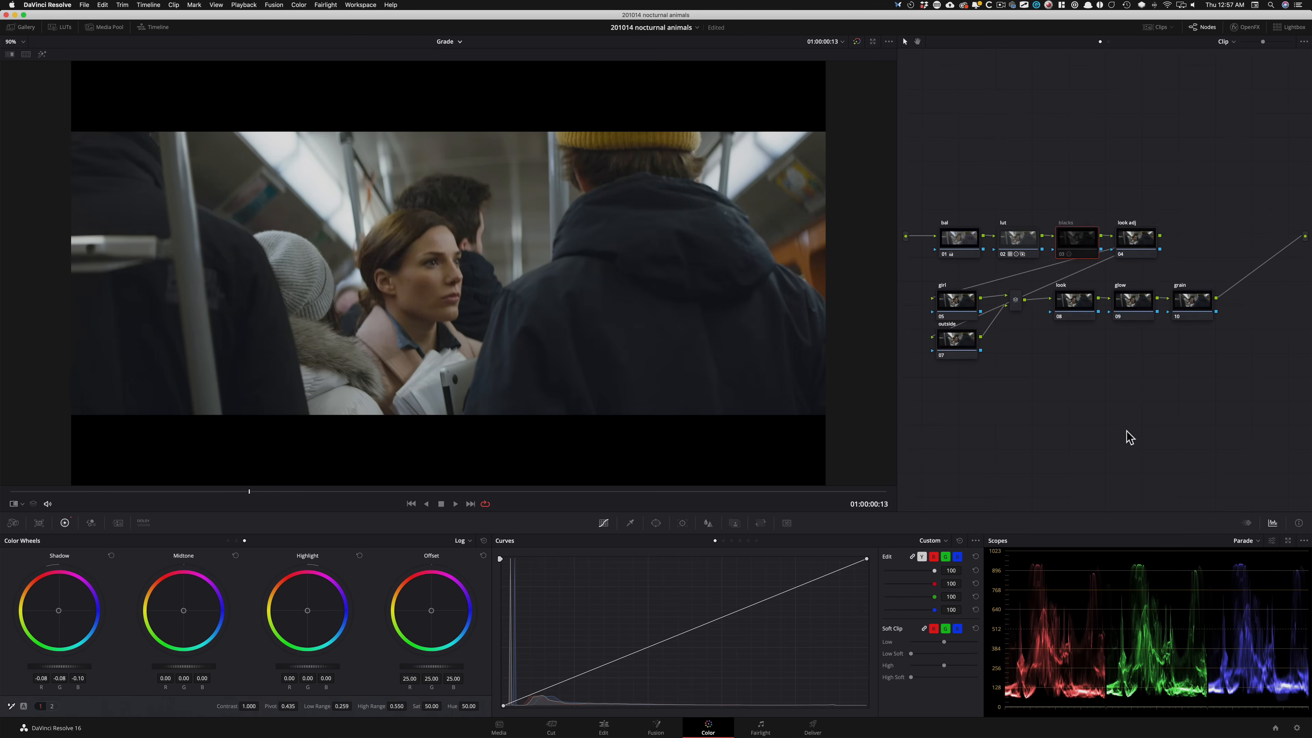
pyautogui.press('super+w')
pyautogui.press('super+w')
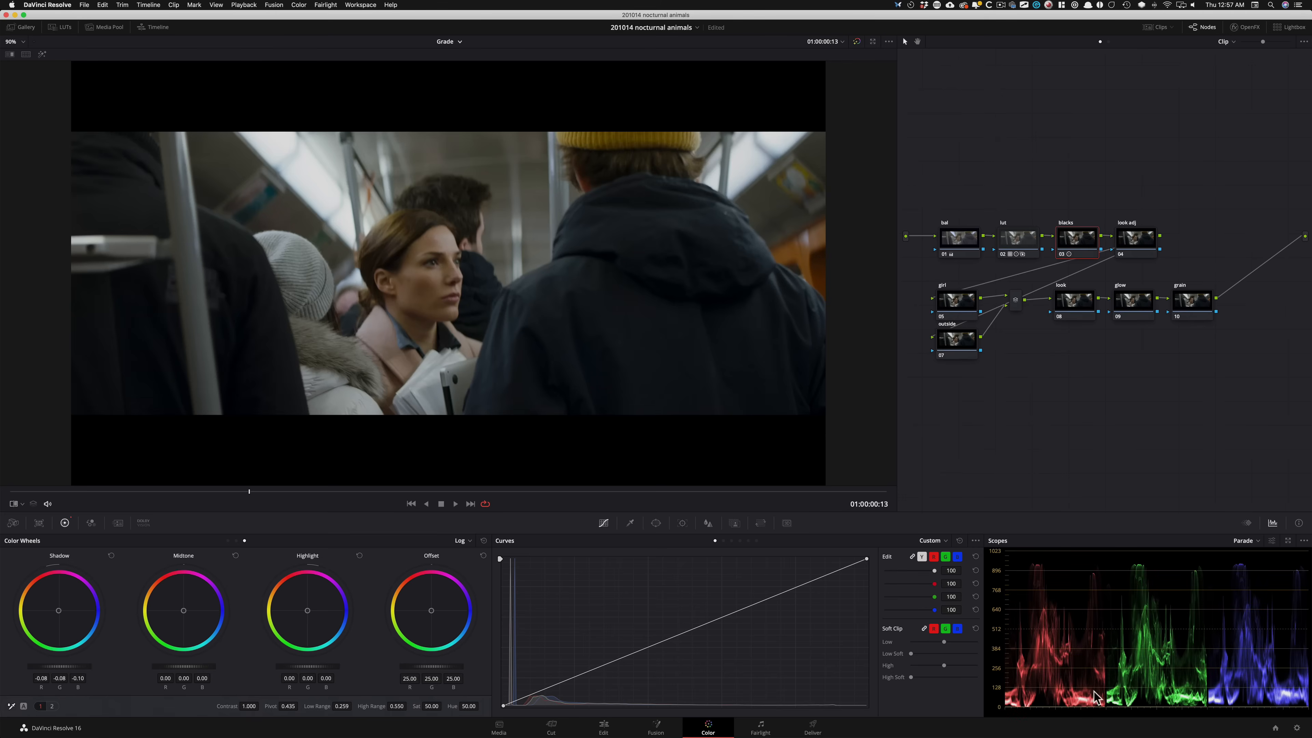
pyautogui.press('super+w')
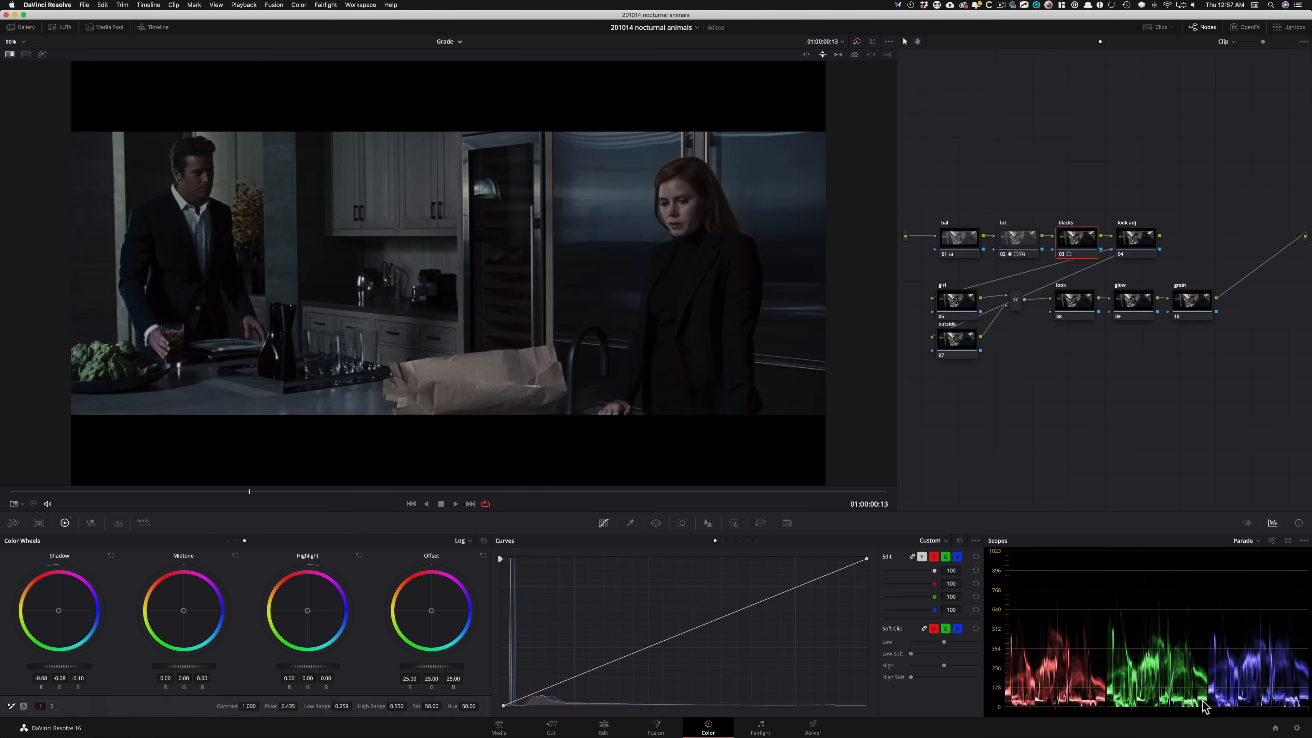
pyautogui.press('super+w')
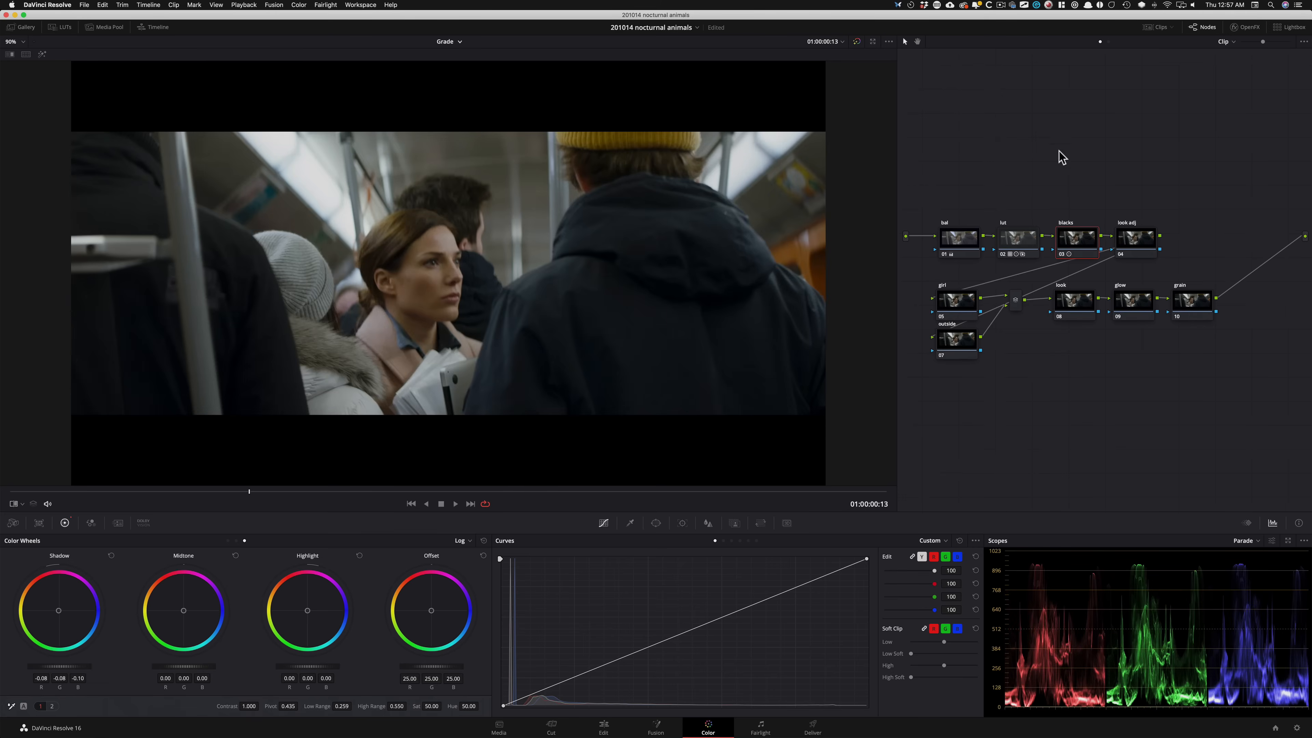
# Select the look adj node and compare the shot's parade levels with the reference still
pyautogui.click(1146, 252)
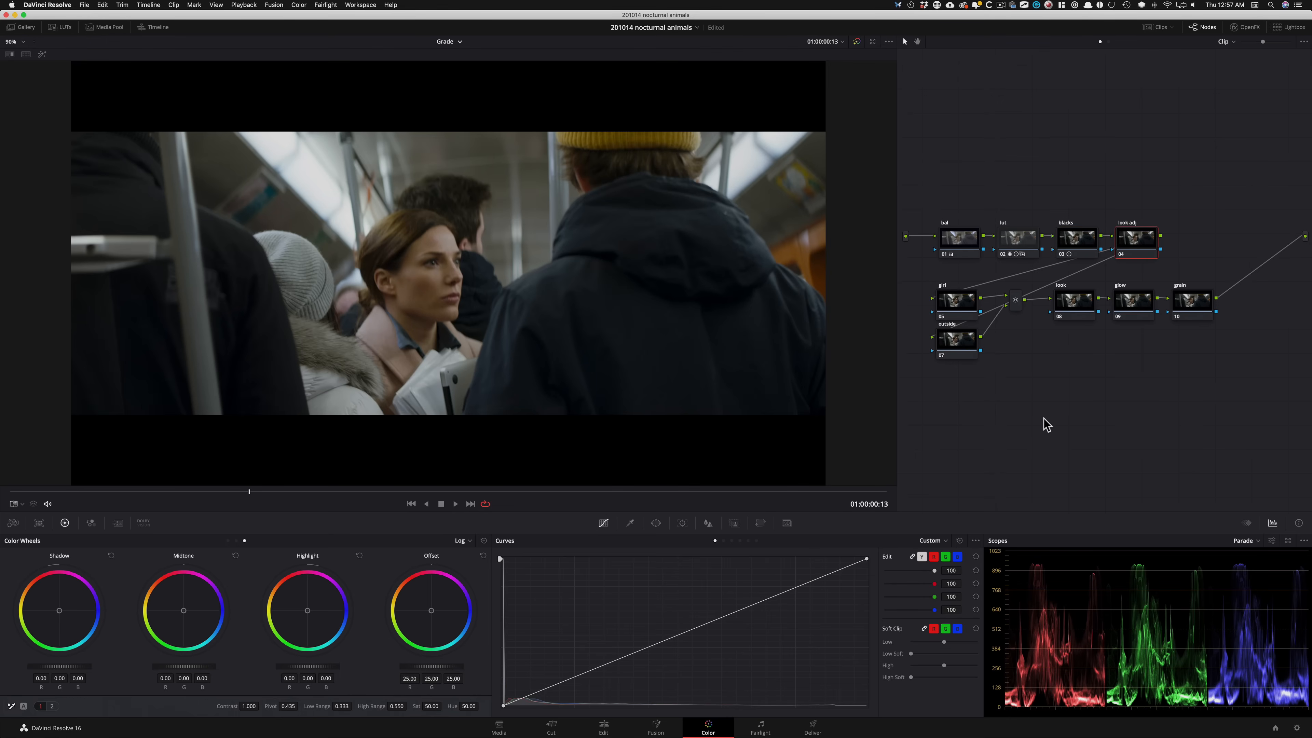
pyautogui.press('super+w')
pyautogui.press('super+w')
pyautogui.press('super+w')
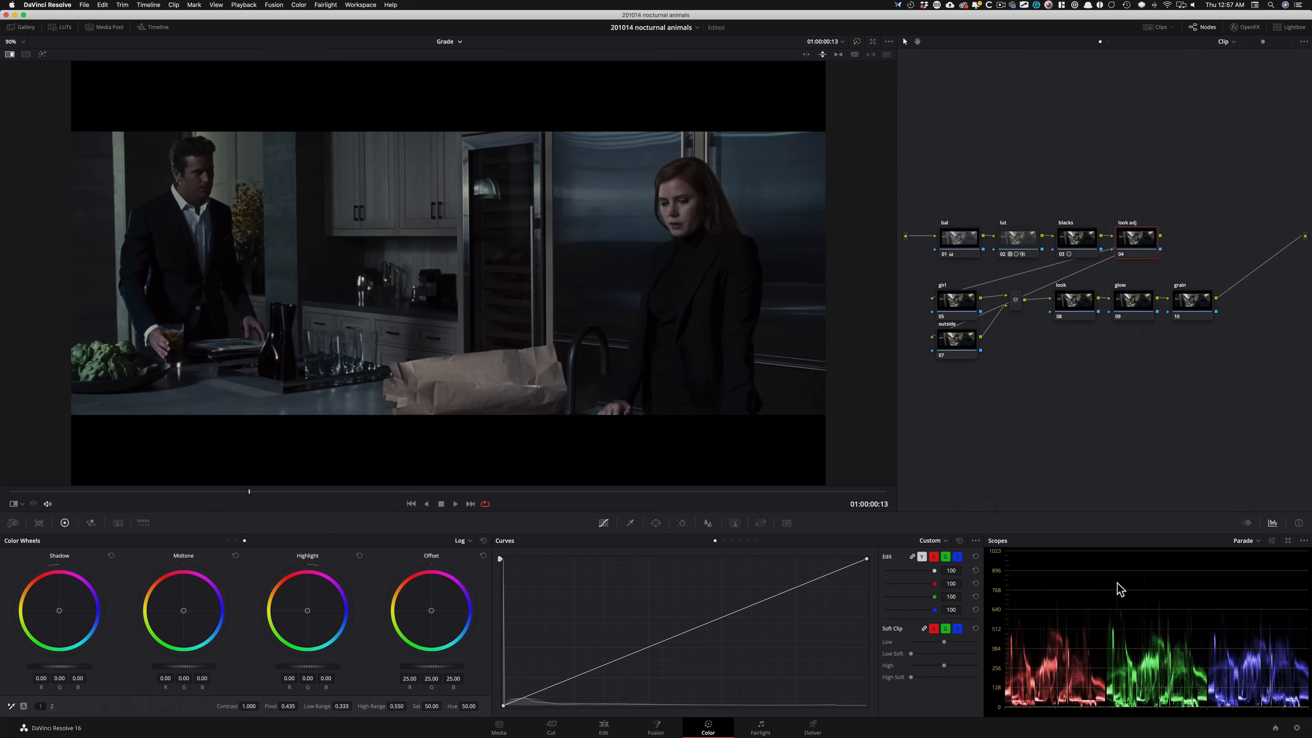
# Mark the reference still's red, green and blue levels on the parade scope below the earlier marks
pyautogui.hotkey('ctrl', 'Tab')
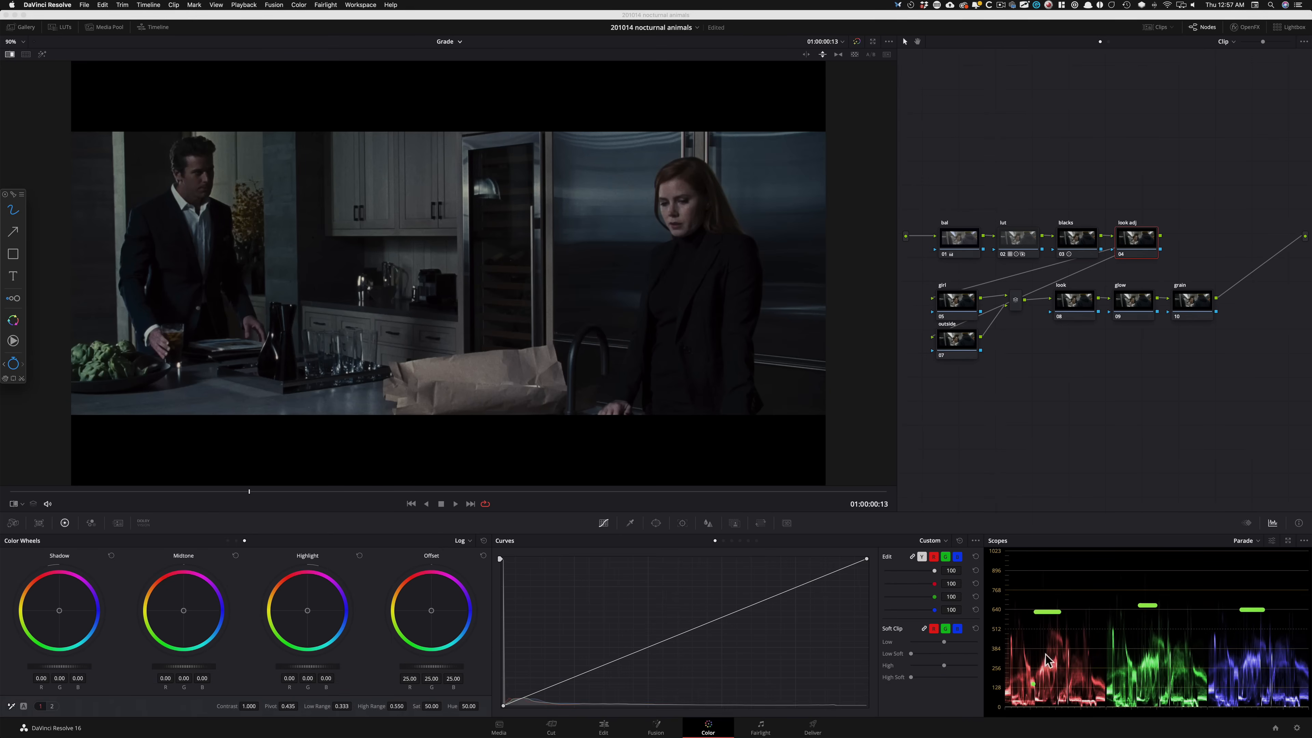
pyautogui.moveTo(1062, 656); pyautogui.dragTo(1074, 653)
pyautogui.moveTo(1167, 658); pyautogui.dragTo(1180, 659)
pyautogui.moveTo(1267, 660); pyautogui.dragTo(1280, 661)
pyautogui.press('`')
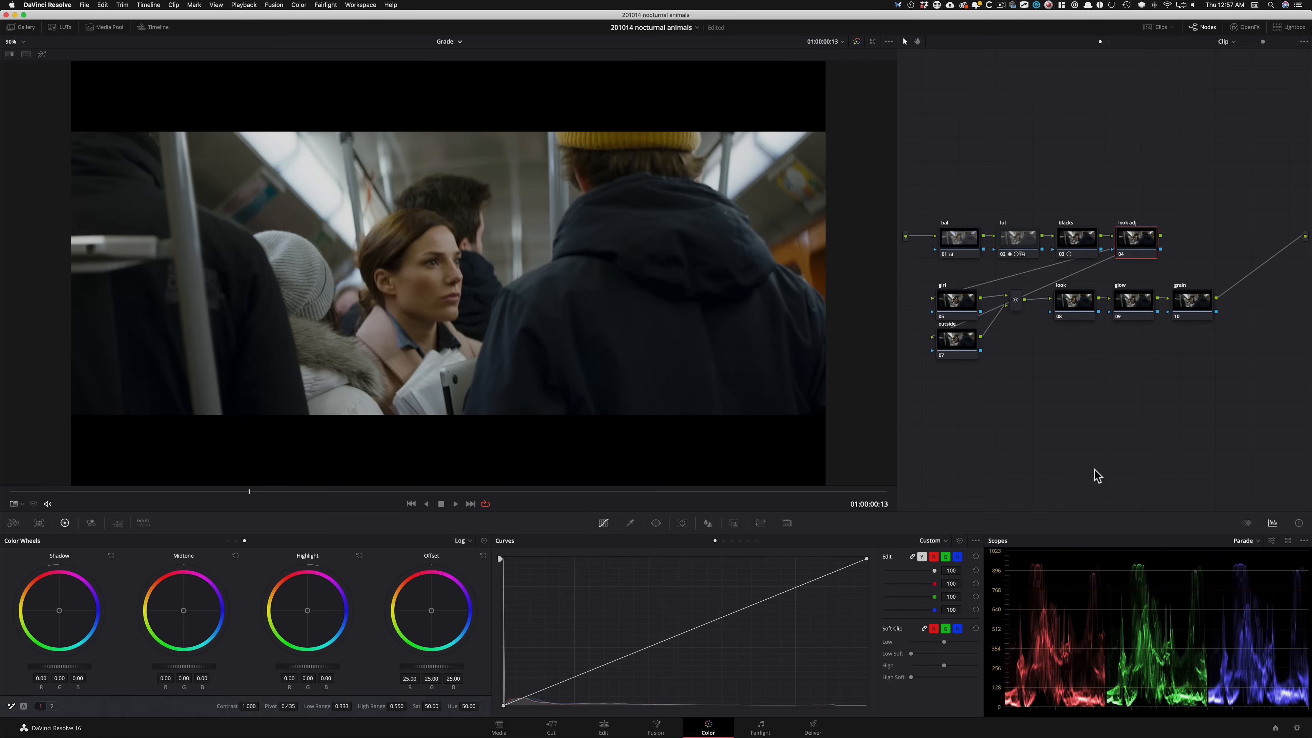
# Add a Glow effect to the glow node with Softlight compositing, shine threshold 0.167 and global blend 0.413
pyautogui.click(1127, 162)
pyautogui.press('Return')
pyautogui.press('super+6')
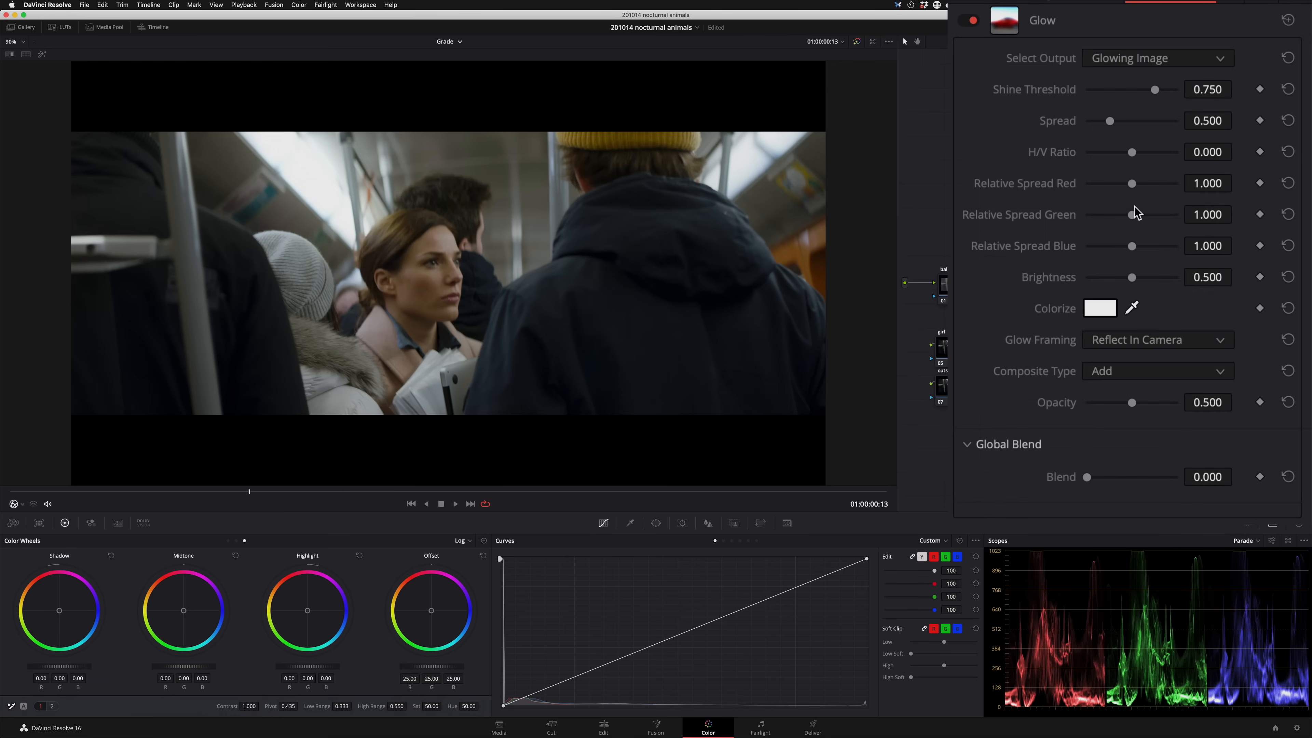
pyautogui.press('Down')
pyautogui.press('Down')
pyautogui.press('Down')
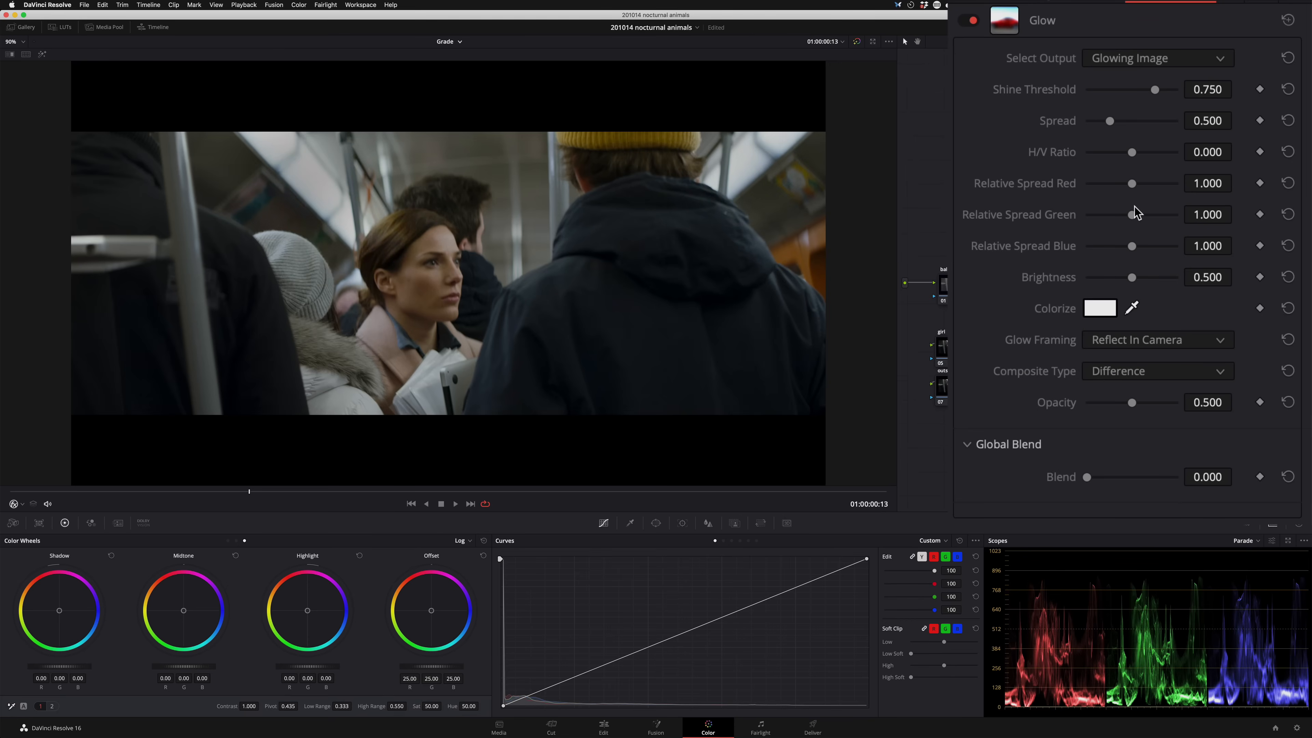
pyautogui.press('Down')
pyautogui.press('Down')
pyautogui.press('Down')
pyautogui.press('Down')
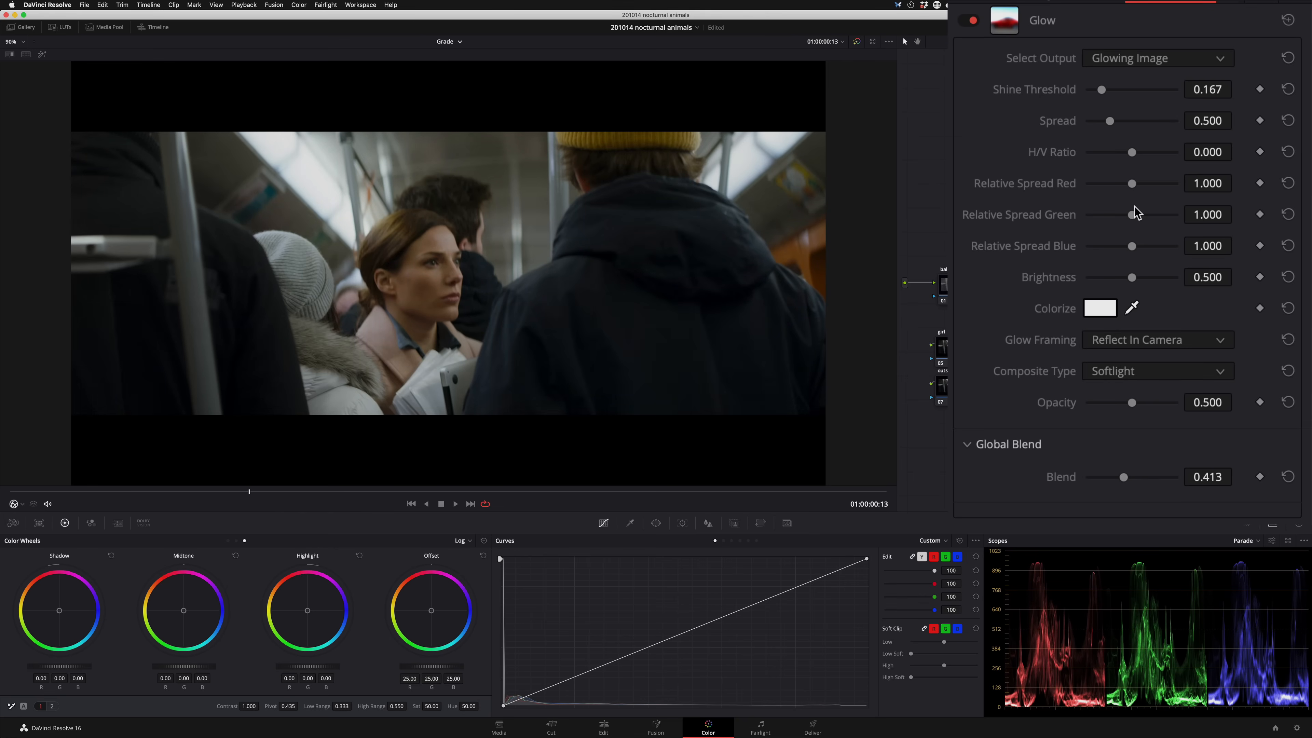
# Compare the glowing shot with the reference still in the viewer
pyautogui.press('super+w')
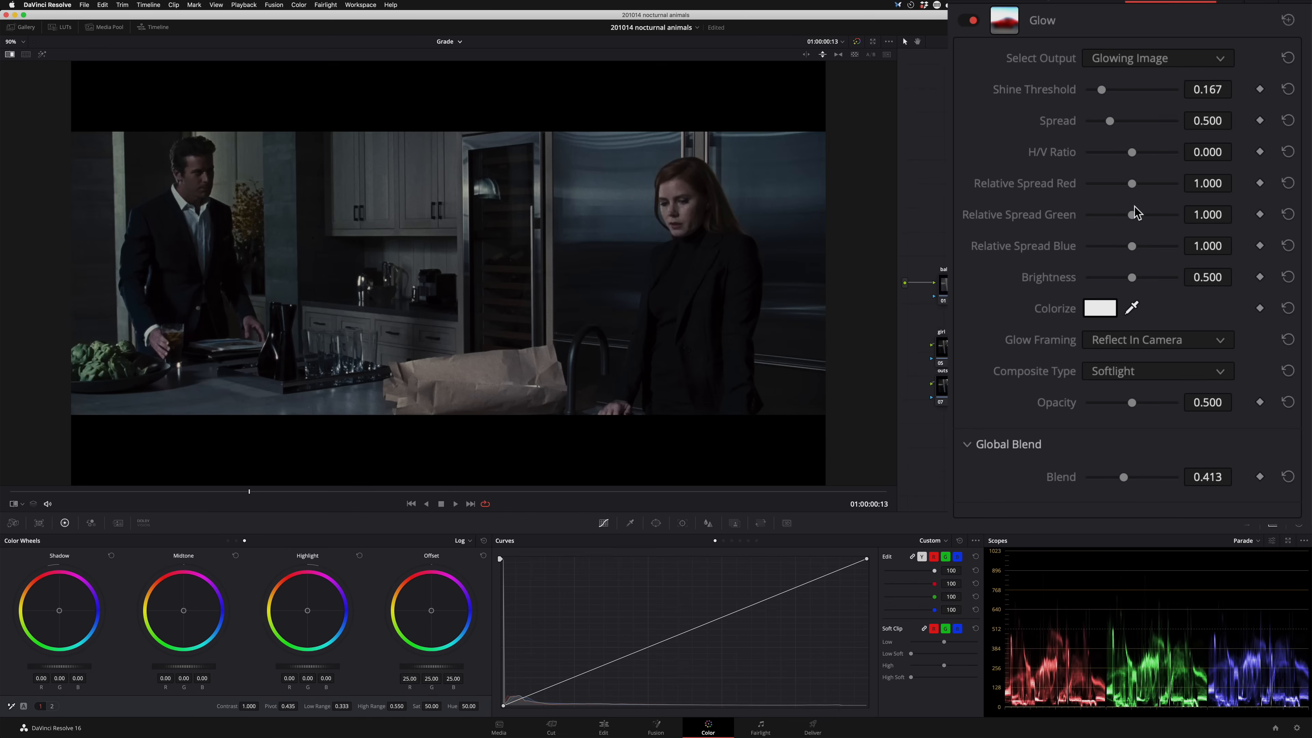
pyautogui.press('super+w')
pyautogui.press('super+w')
pyautogui.press('super+w')
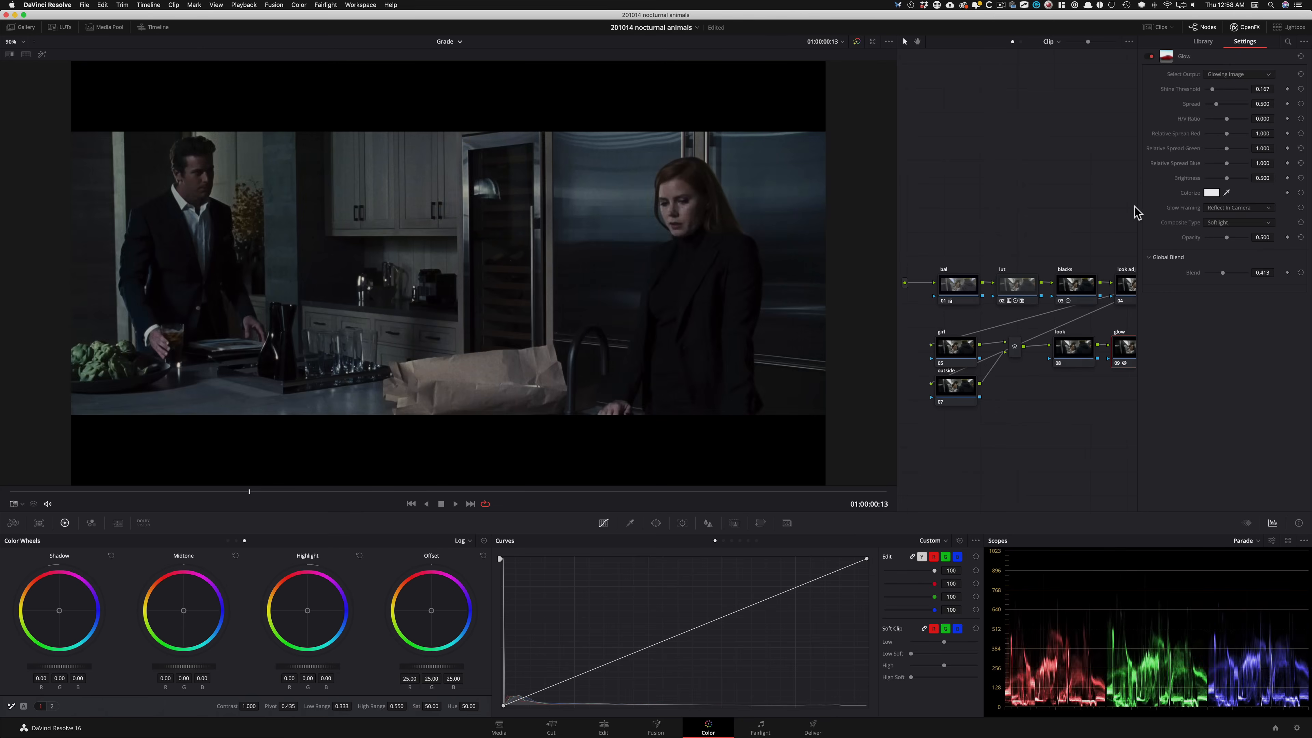
# Compare the shot with the glow node off and on, and close the effect settings
pyautogui.press('super+d')
pyautogui.press('super+d')
pyautogui.press('super+d')
pyautogui.press('super+d')
pyautogui.press('super+d')
pyautogui.press('super+d')
pyautogui.press('super+d')
pyautogui.press('super+d')
pyautogui.press('super+d')
pyautogui.press('super+d')
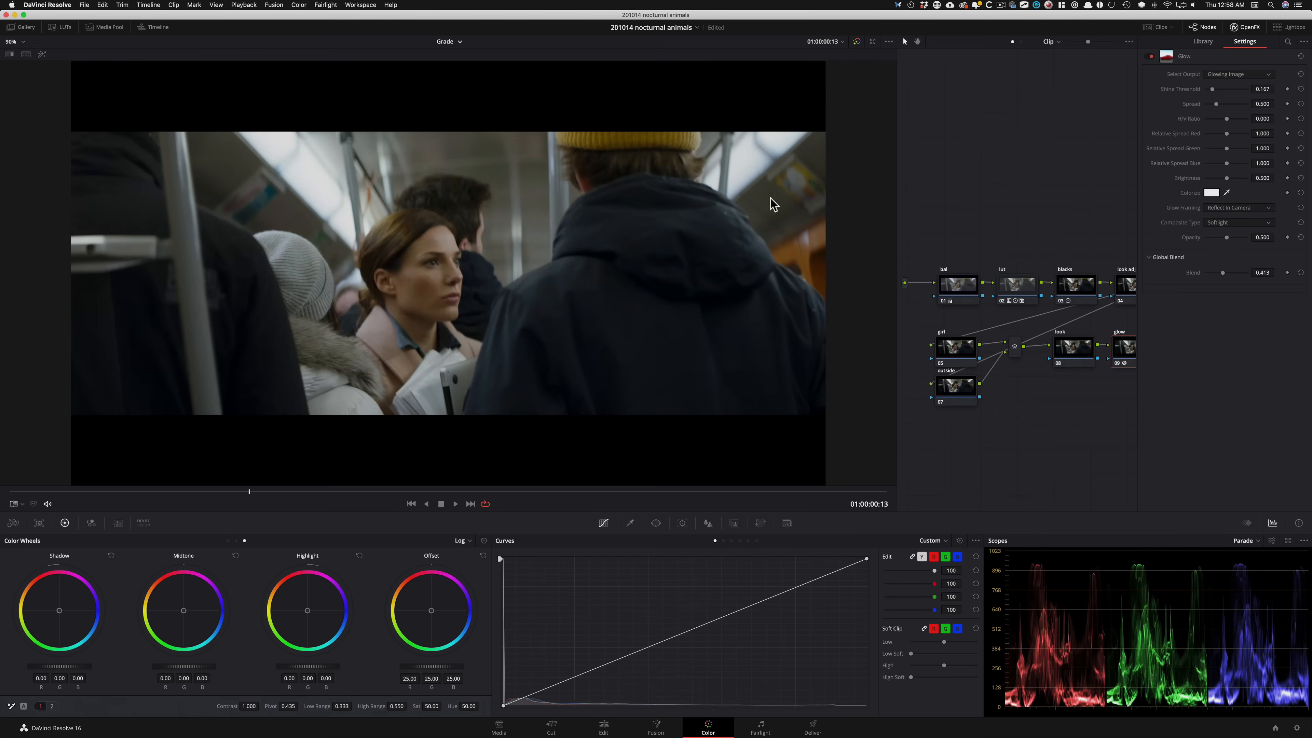
pyautogui.press('super+d')
pyautogui.press('super+d')
pyautogui.press('super+d')
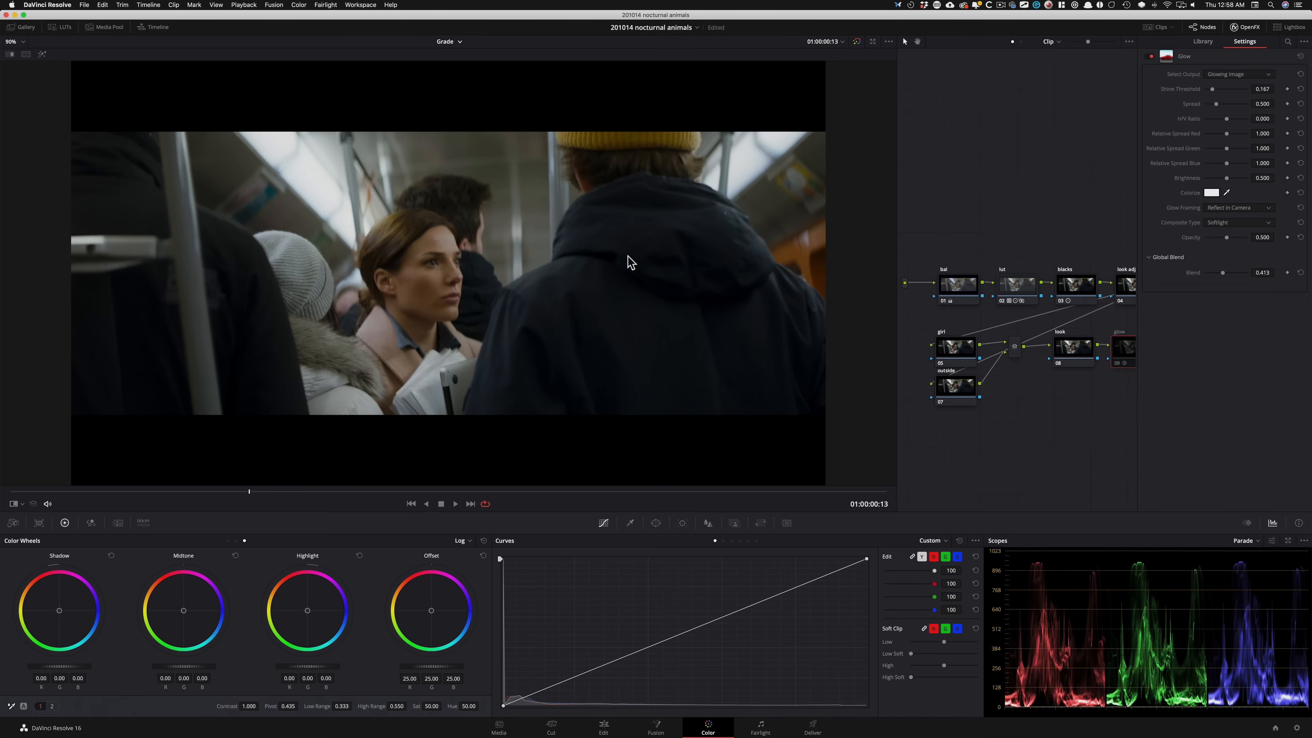
pyautogui.press('super+d')
pyautogui.press('super+d')
pyautogui.press('super+d')
pyautogui.click(1251, 30)
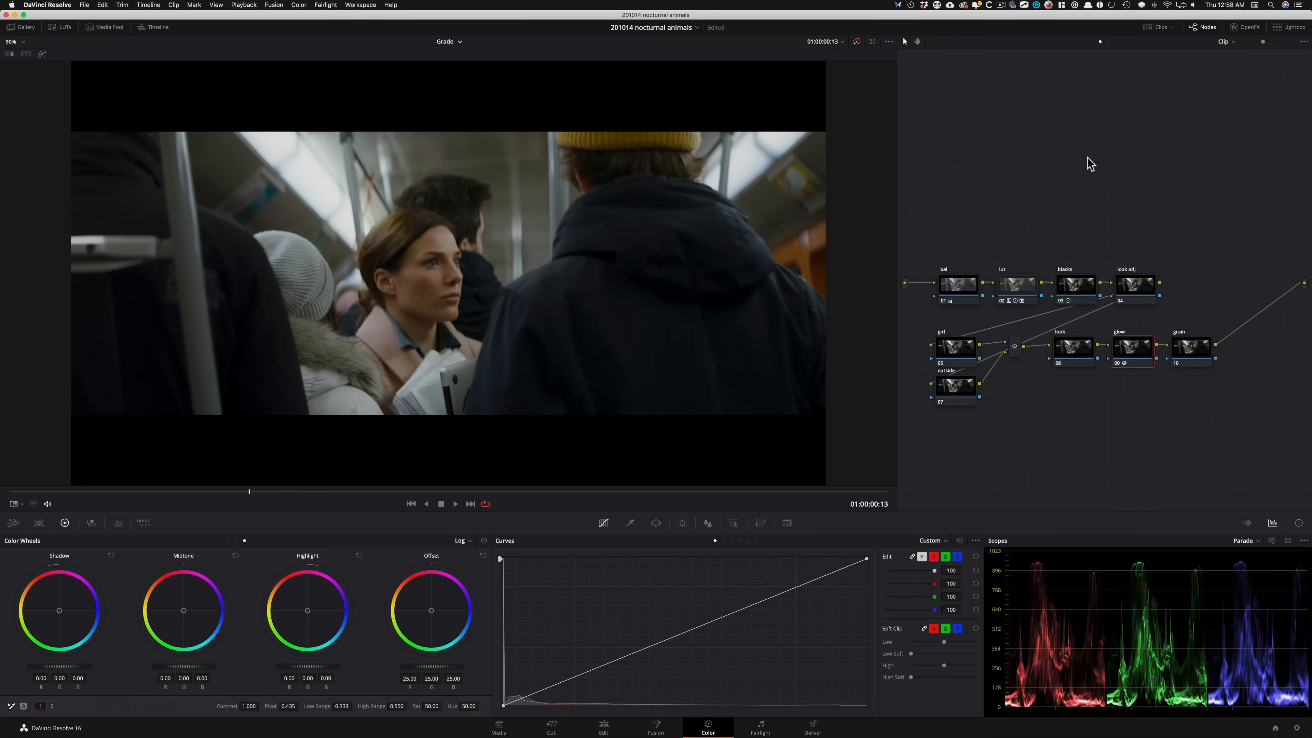
# On the look adj node, set gain to 0.92, log highlights to 0.14 and high range to 0.165
pyautogui.press('n')
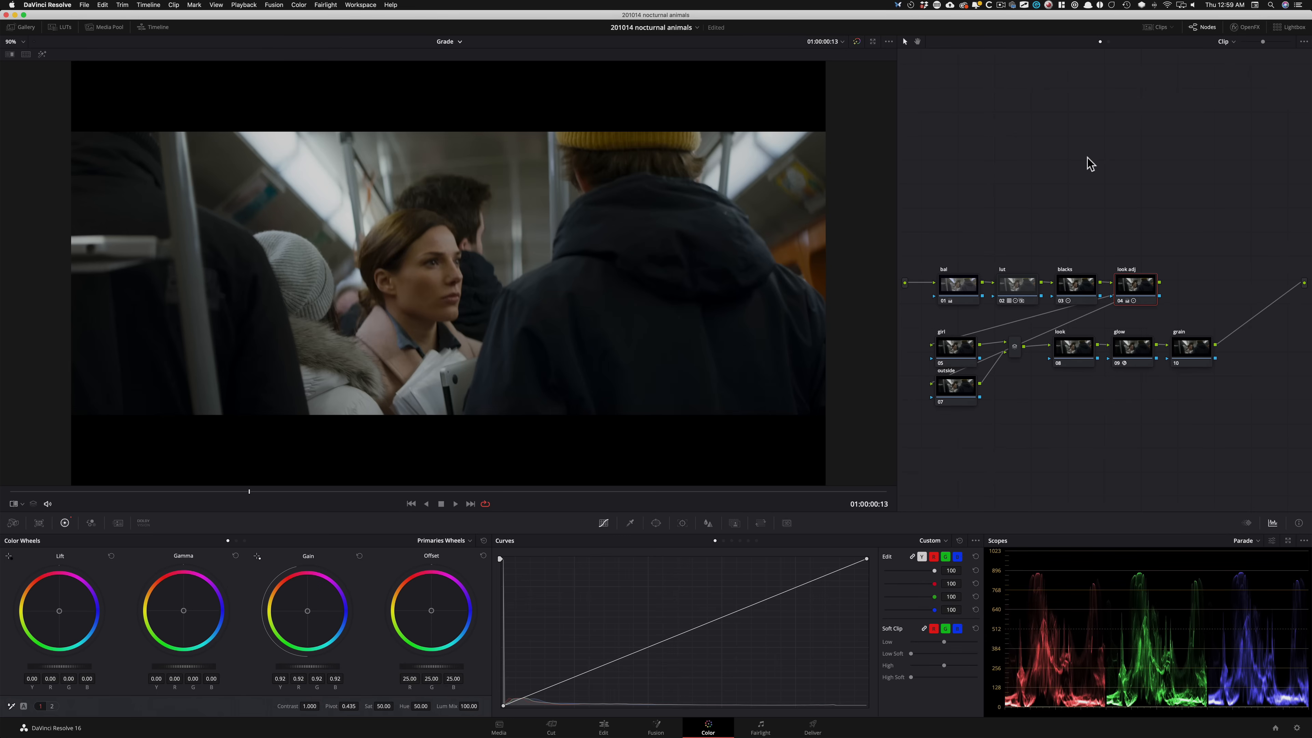
pyautogui.hotkey('alt', 'z')
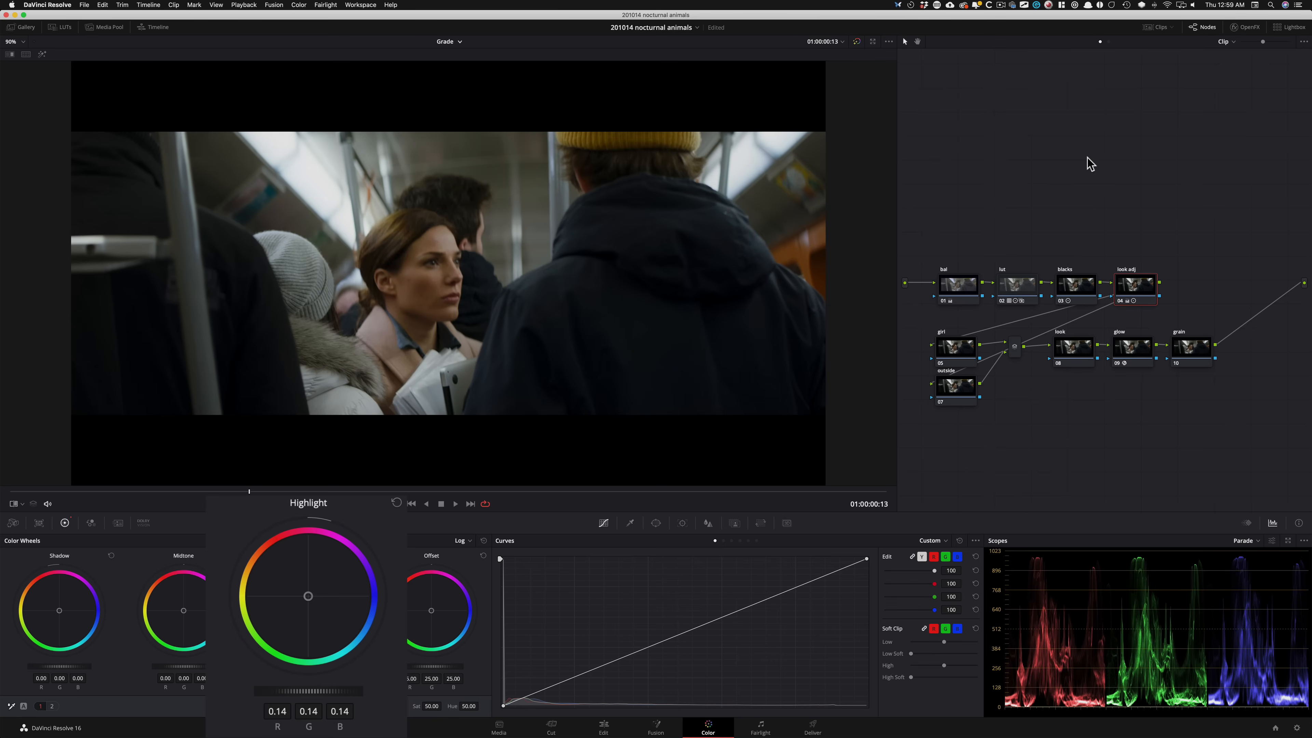
# Compare the woman's face and the highlights with the look adj node off and on
pyautogui.hotkey('ctrl', 'd')
pyautogui.hotkey('ctrl', 'd')
pyautogui.hotkey('ctrl', 'd')
pyautogui.hotkey('ctrl', 'd')
pyautogui.hotkey('ctrl', 'd')
pyautogui.hotkey('ctrl', 'd')
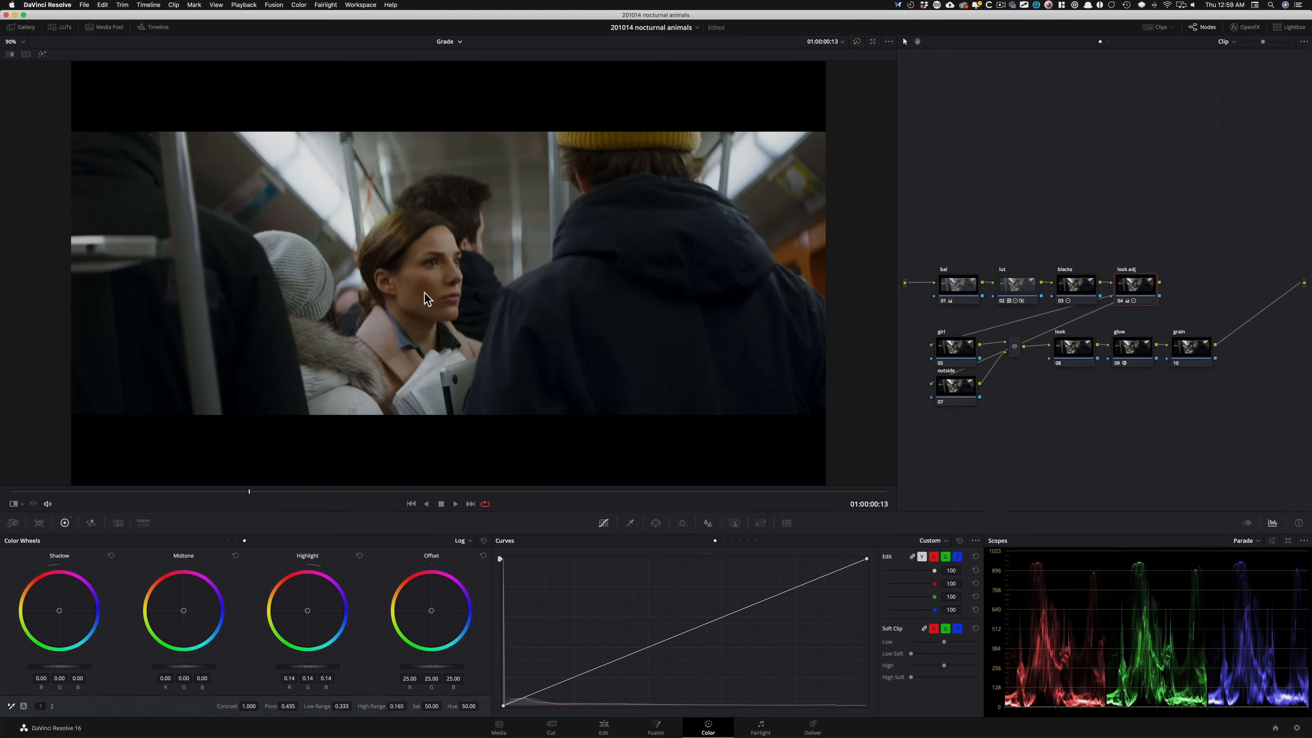
pyautogui.hotkey('ctrl', 'd')
pyautogui.hotkey('ctrl', 'd')
pyautogui.hotkey('ctrl', 'd')
pyautogui.hotkey('ctrl', 'd')
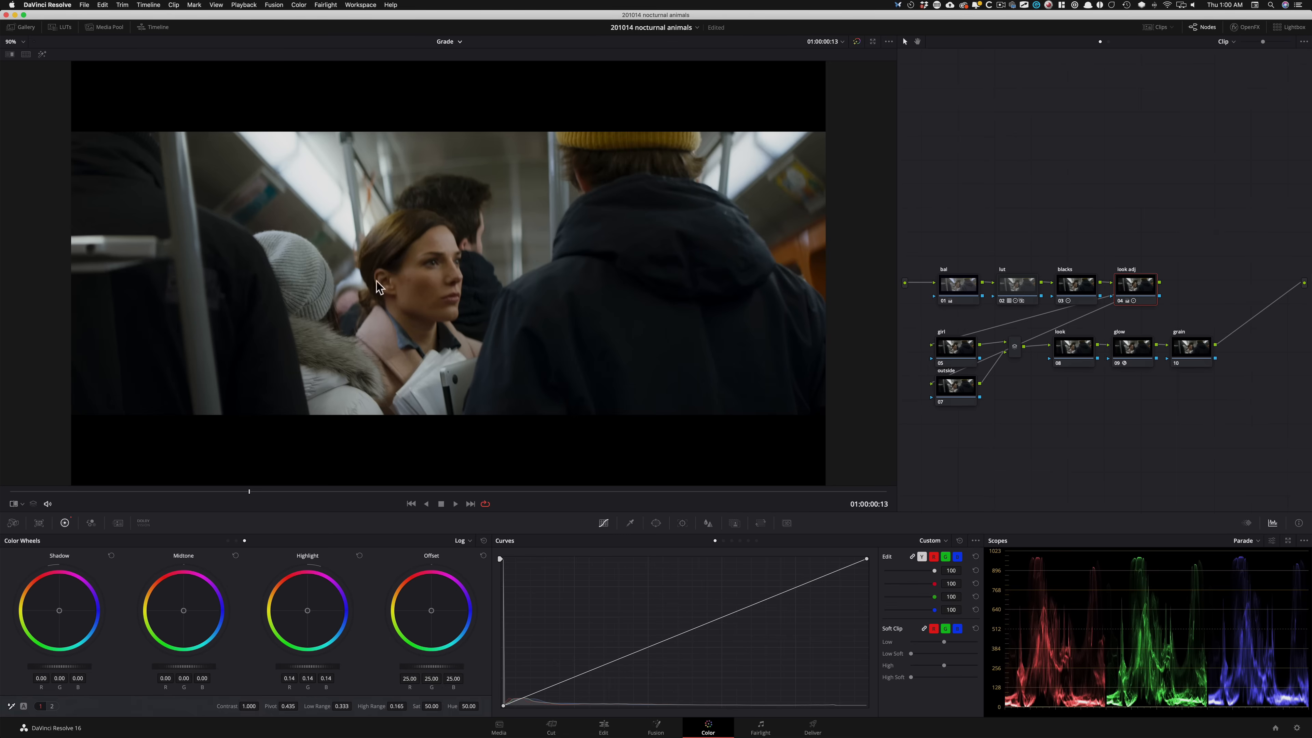
pyautogui.hotkey('ctrl', 'd')
pyautogui.hotkey('ctrl', 'd')
pyautogui.hotkey('ctrl', 'd')
# Check the glow node's contribution off and on, and re-enable the look adj node
pyautogui.click(1134, 356)
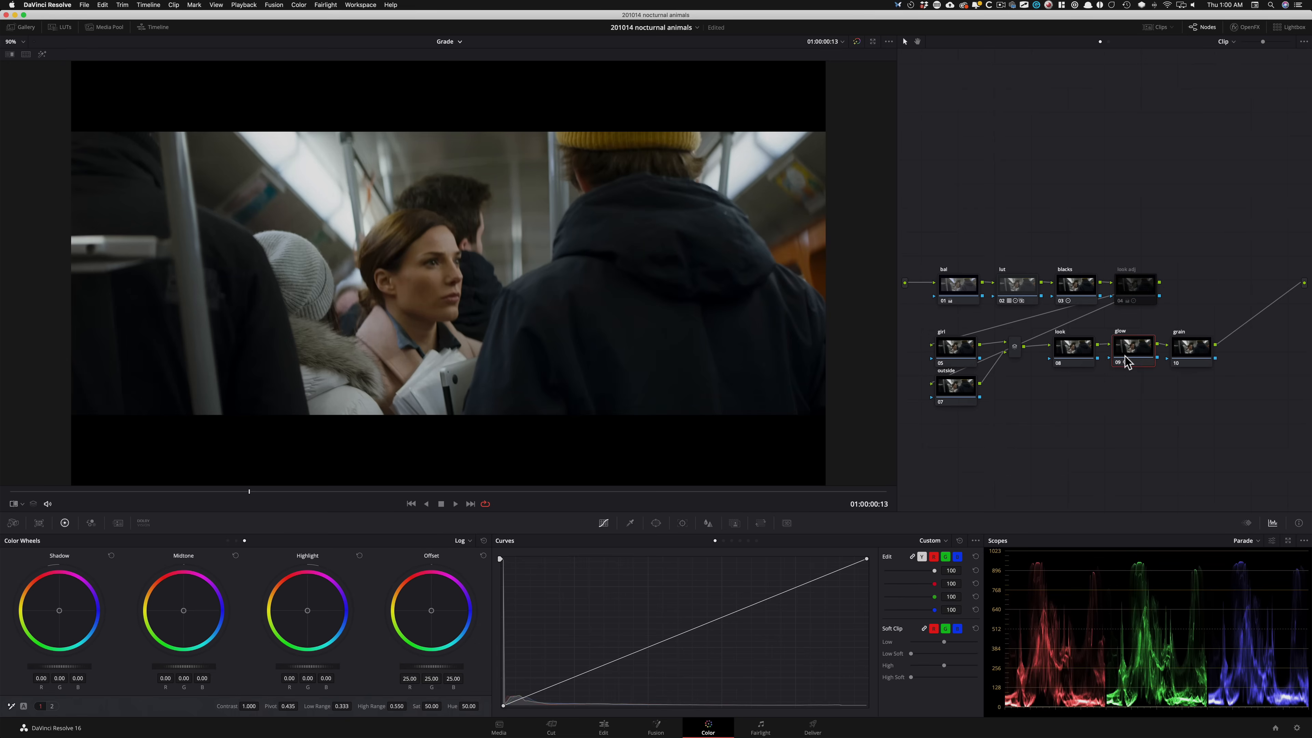
pyautogui.hotkey('ctrl', 'd')
pyautogui.hotkey('ctrl', 'd')
pyautogui.click(1067, 192)
pyautogui.click(1133, 287)
pyautogui.hotkey('ctrl', 'd')
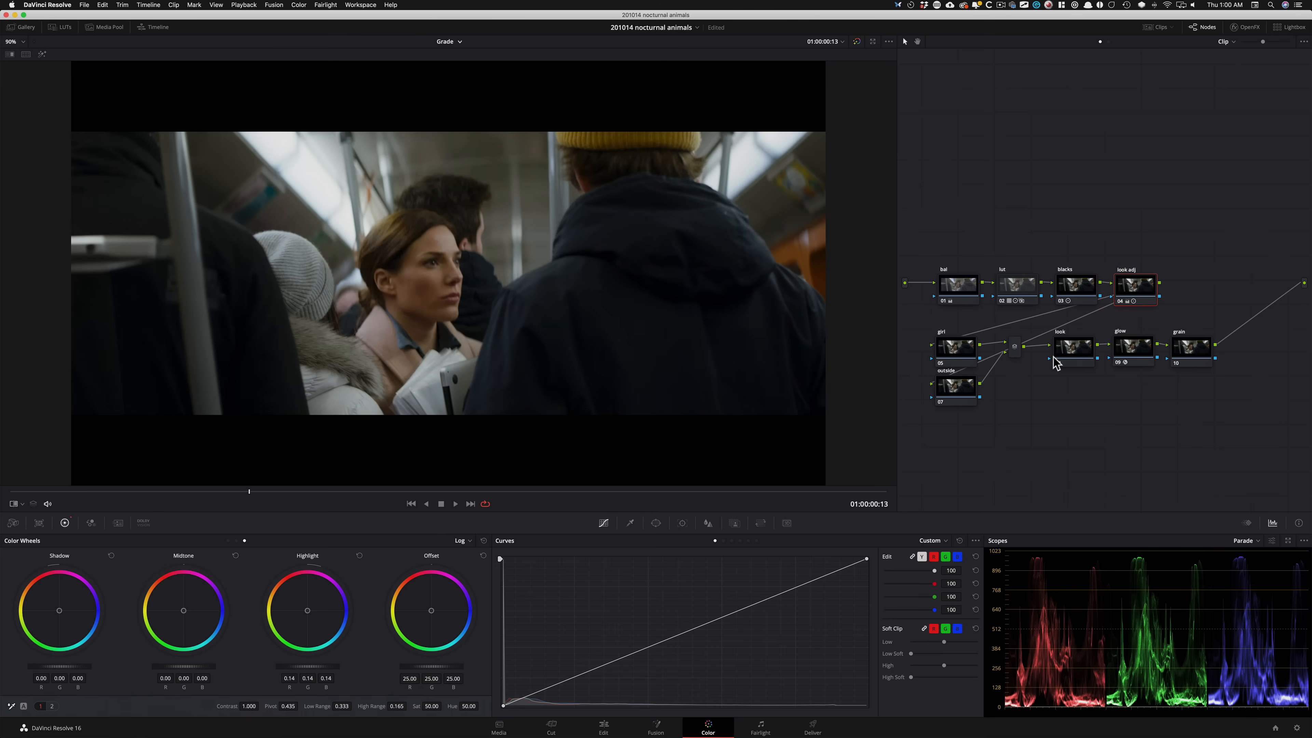
pyautogui.click(1134, 288)
# Mask the woman's face with an elliptical window on the girl node and brighten it by pulling in the custom curve's white point
pyautogui.moveTo(954, 348); pyautogui.dragTo(957, 341)
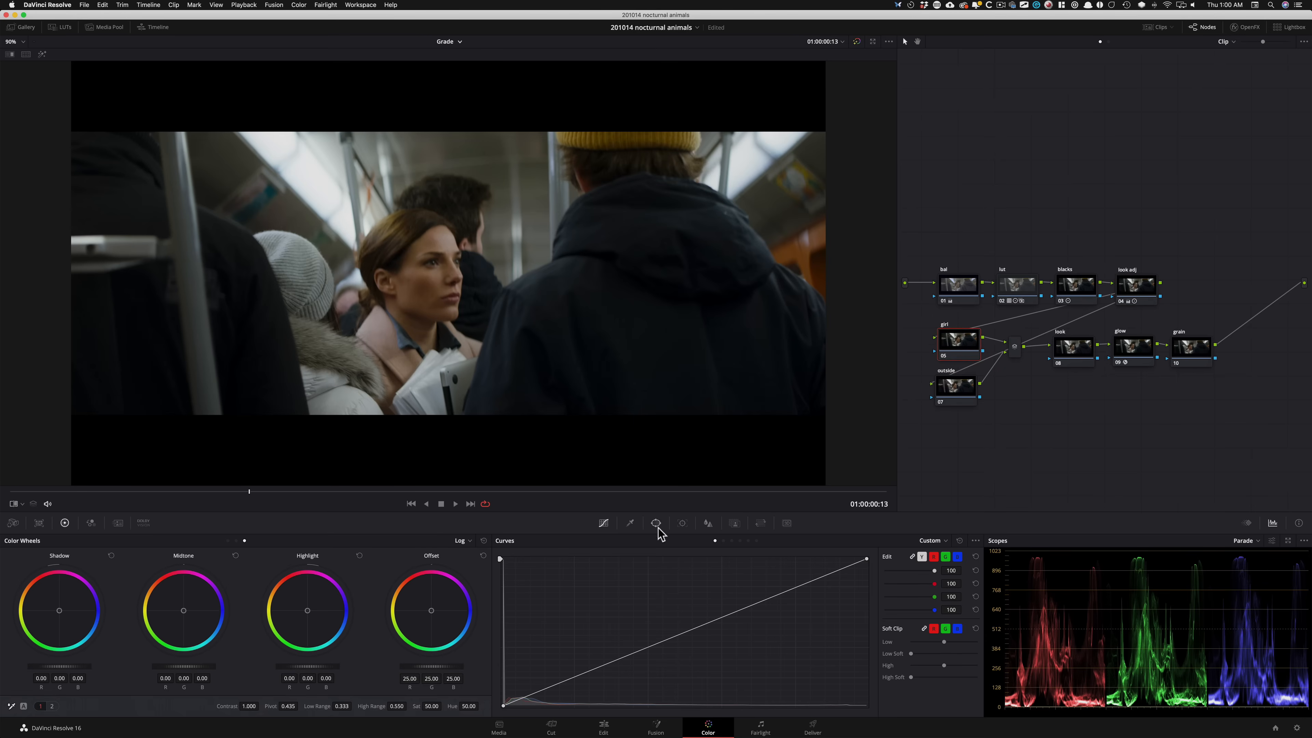
pyautogui.hotkey('alt', 'w')
pyautogui.hotkey('alt', 'c')
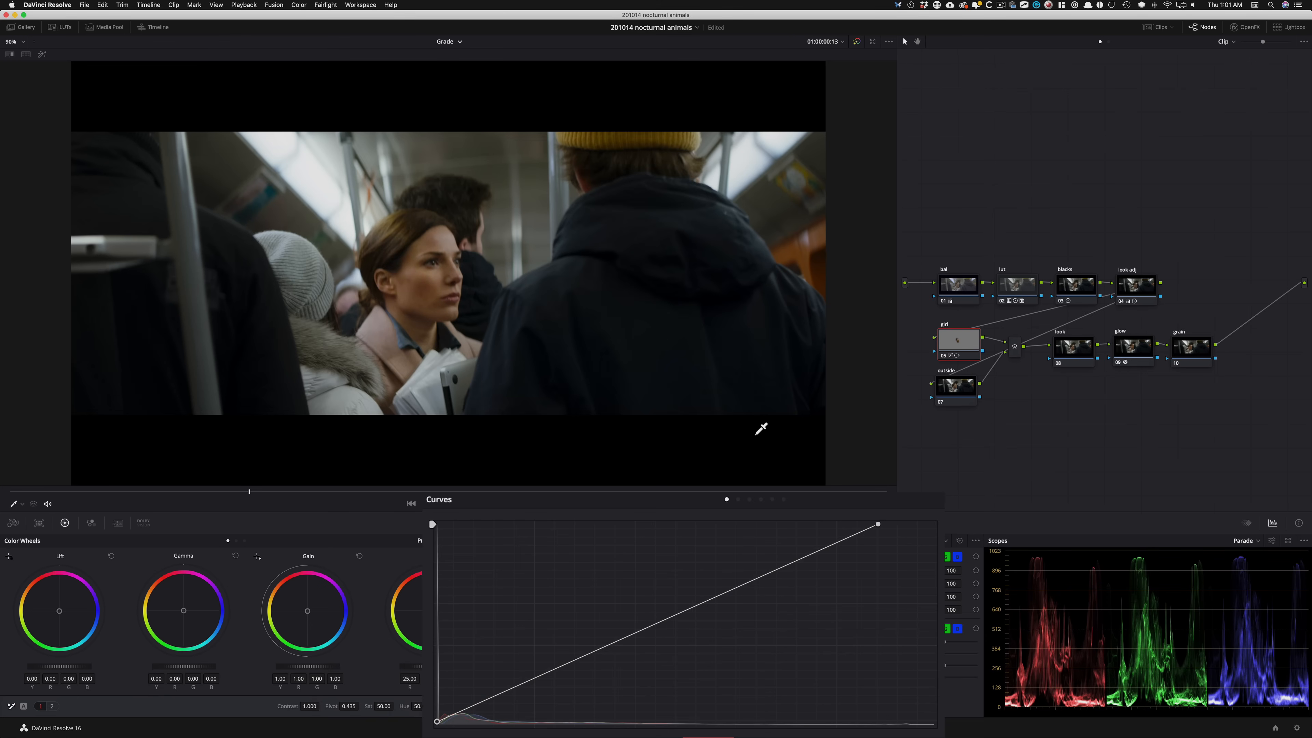
pyautogui.press('super+d')
pyautogui.press('super+d')
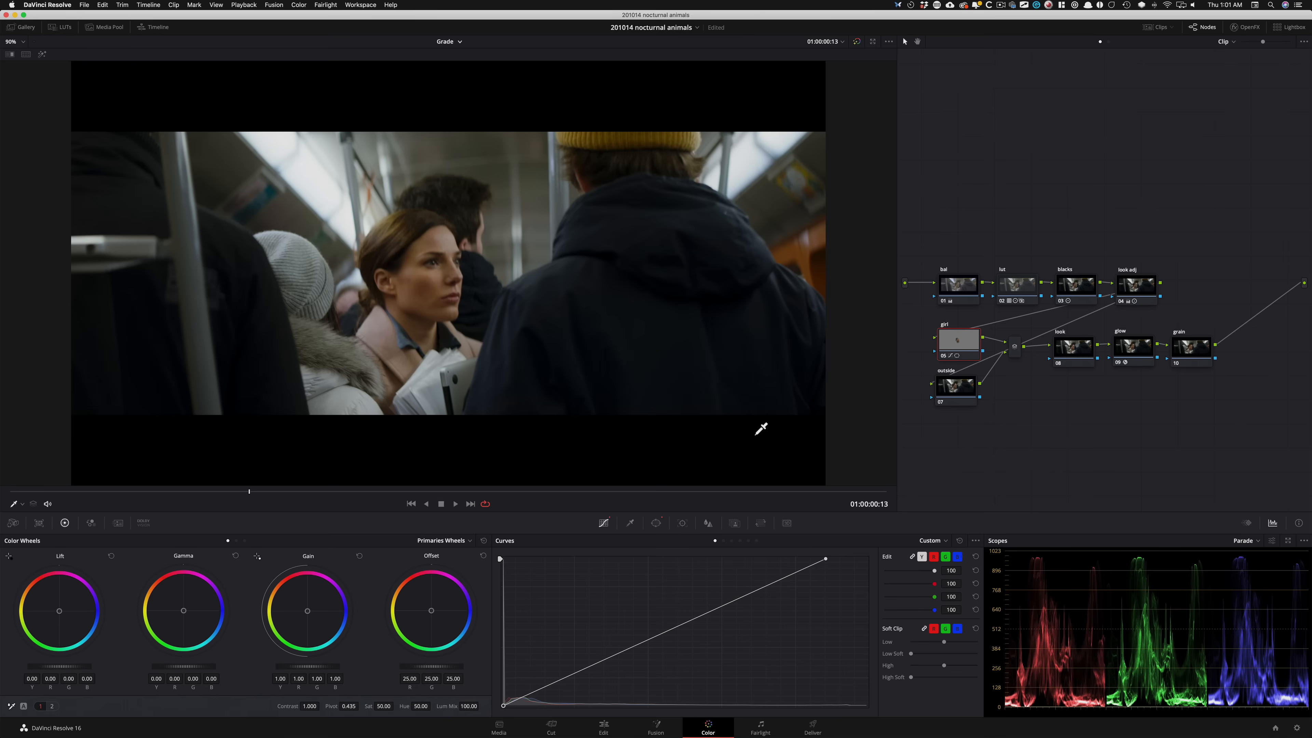
# Add a control point in the lower midtones of the girl node's curve and compare the node off and on
pyautogui.click(626, 649)
pyautogui.moveTo(607, 646)
pyautogui.mouseDown()
pyautogui.moveTo(573, 649)
pyautogui.moveTo(592, 654)
pyautogui.mouseUp()
pyautogui.press('super+d')
pyautogui.press('super+d')
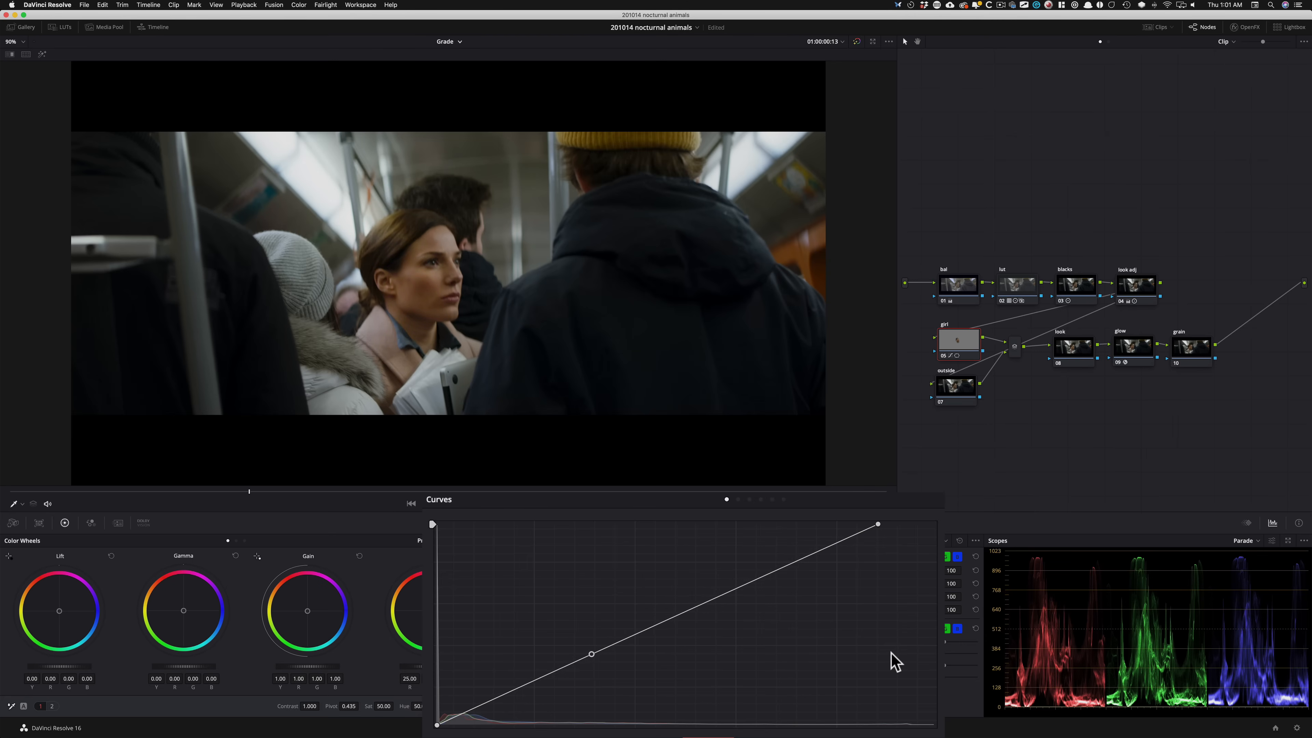
pyautogui.press('super+d')
pyautogui.press('super+d')
pyautogui.press('super+d')
pyautogui.press('super+d')
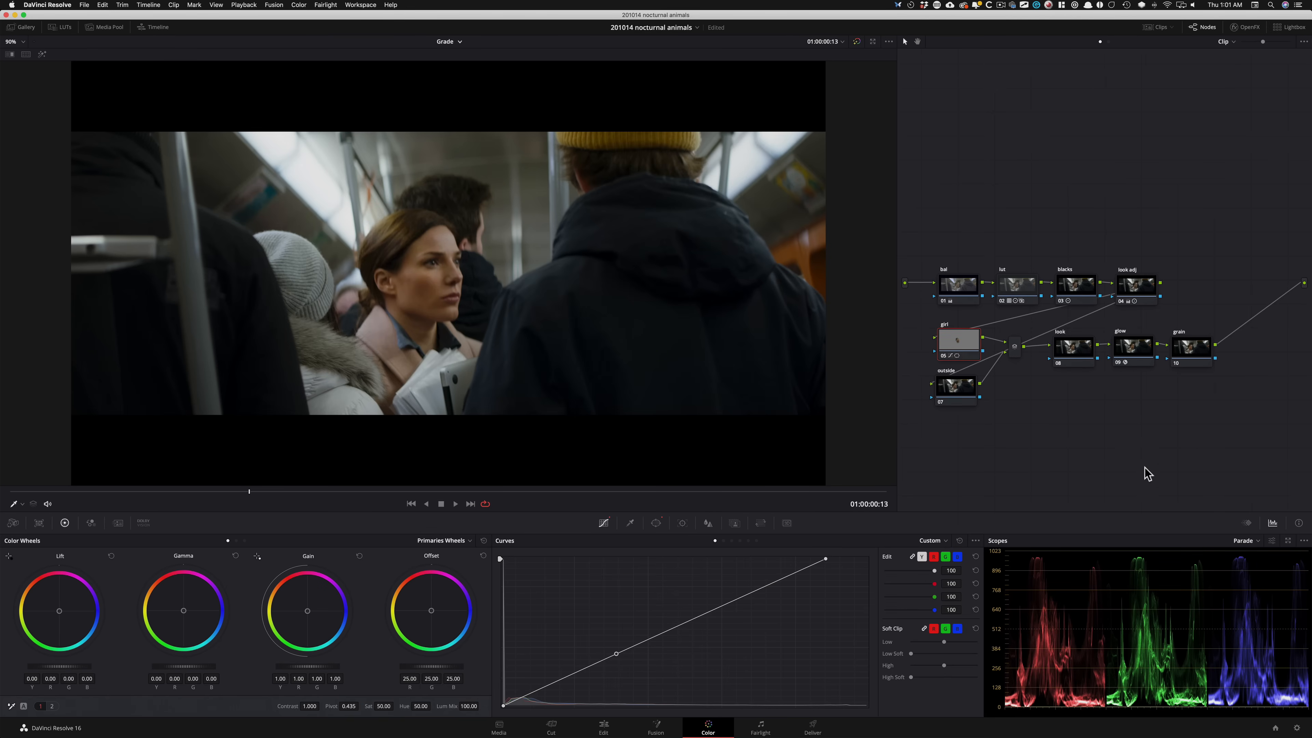
# Track the woman's face window backward and forward through the clip, including perspective
pyautogui.hotkey('alt', 'shift', 't')
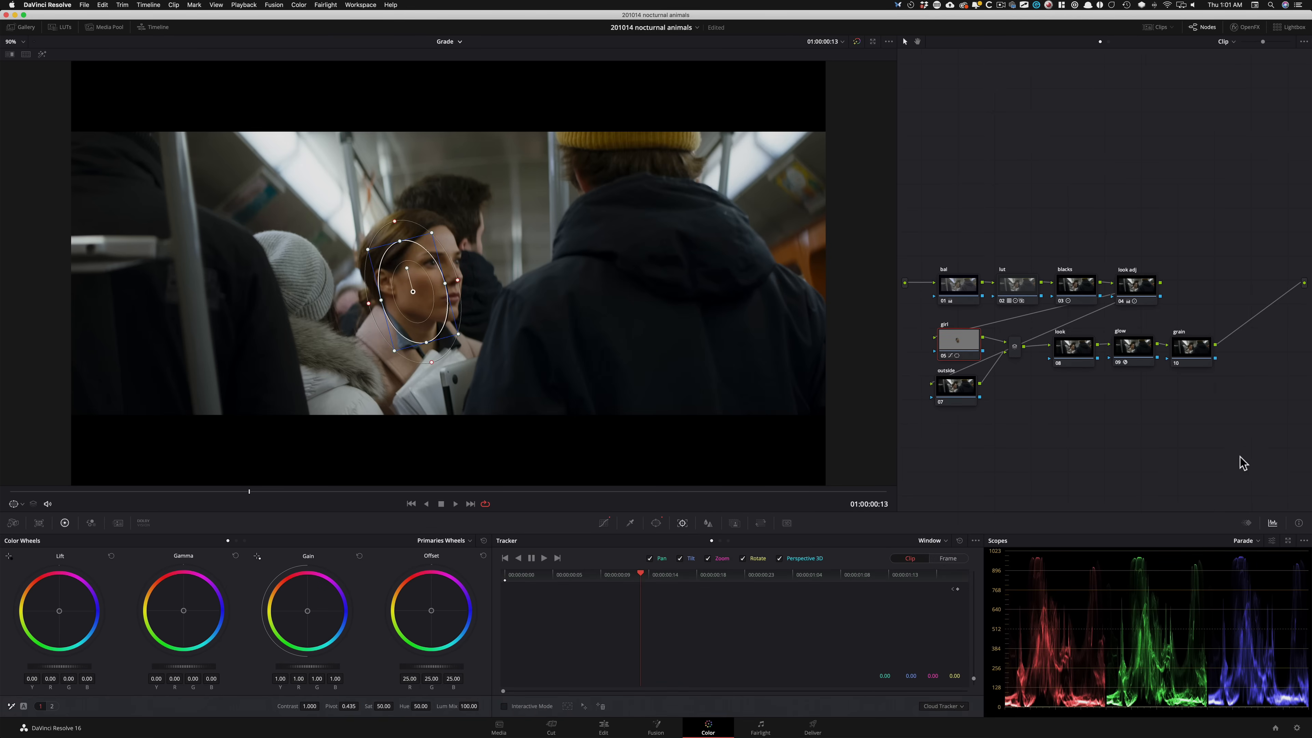
pyautogui.hotkey('alt', 't')
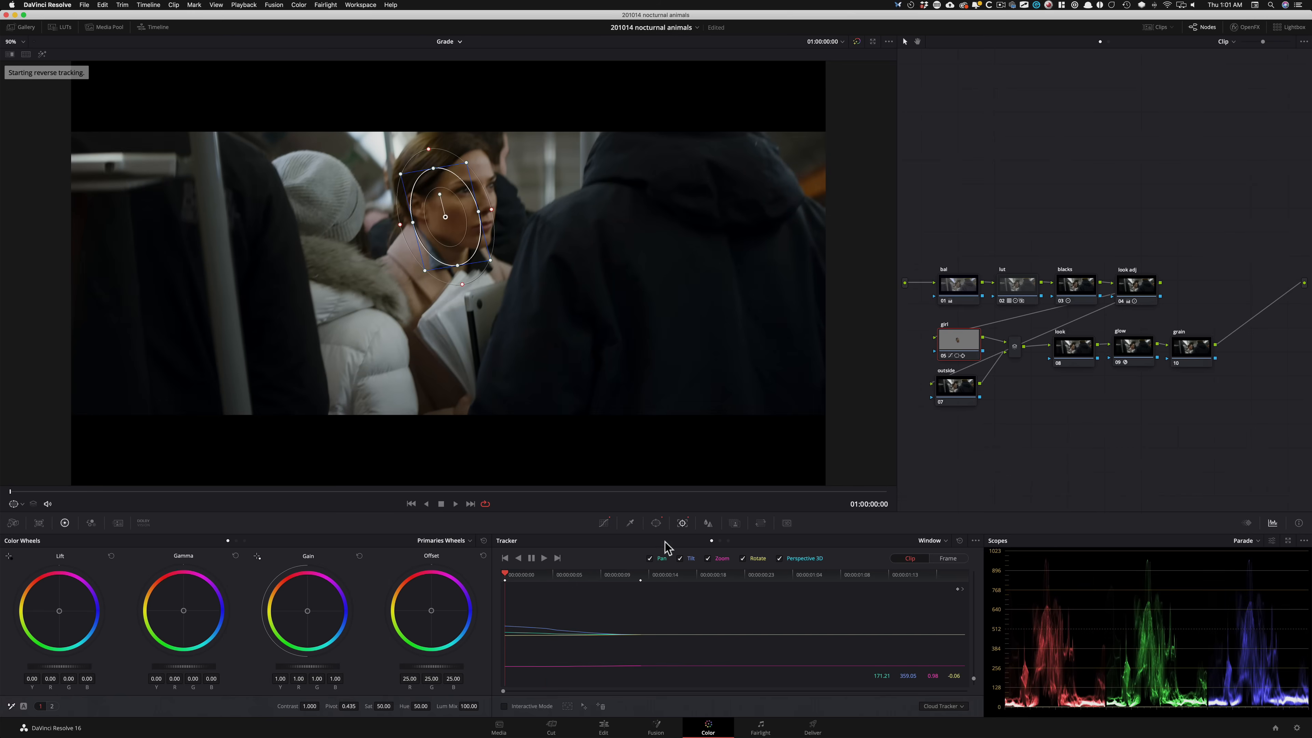
pyautogui.click(630, 575)
pyautogui.press('super+t')
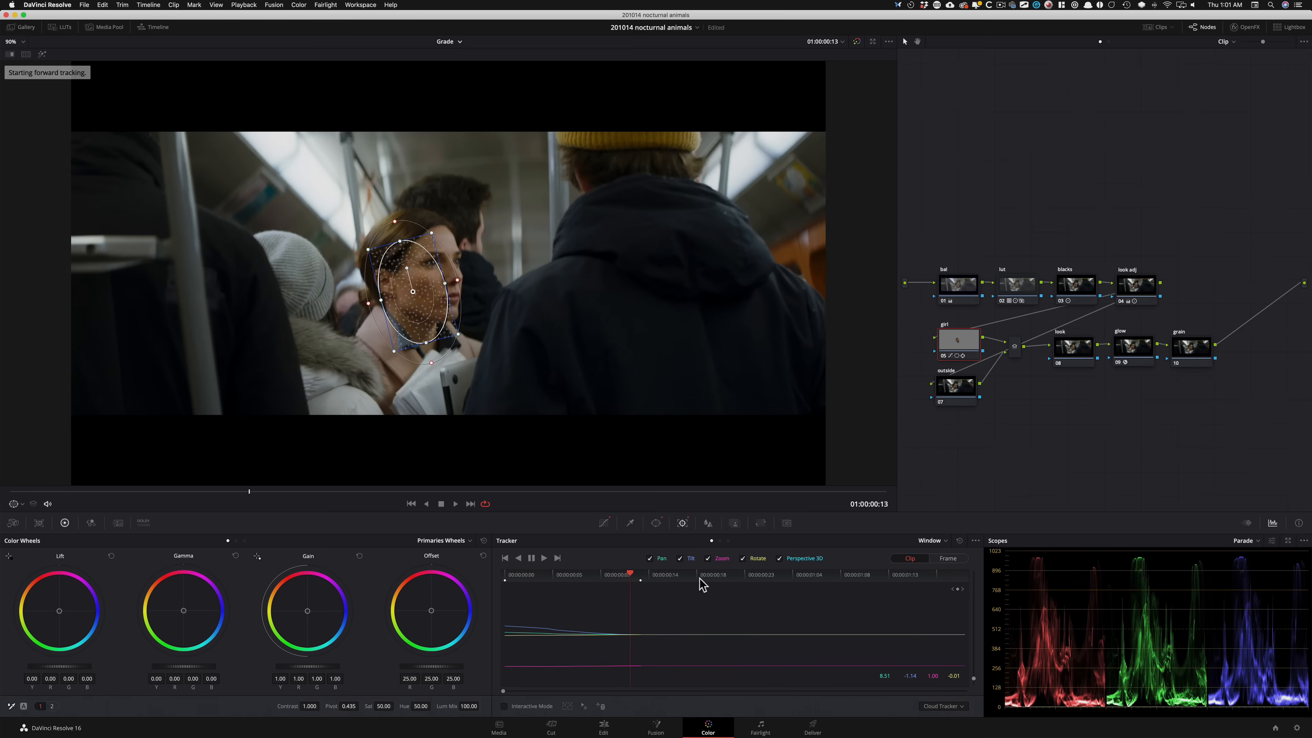
pyautogui.moveTo(257, 491)
pyautogui.mouseDown()
pyautogui.moveTo(213, 491)
pyautogui.moveTo(253, 491)
pyautogui.mouseUp()
# Select the girl and outside nodes together and compare the shot with them off and on
pyautogui.click(951, 388)
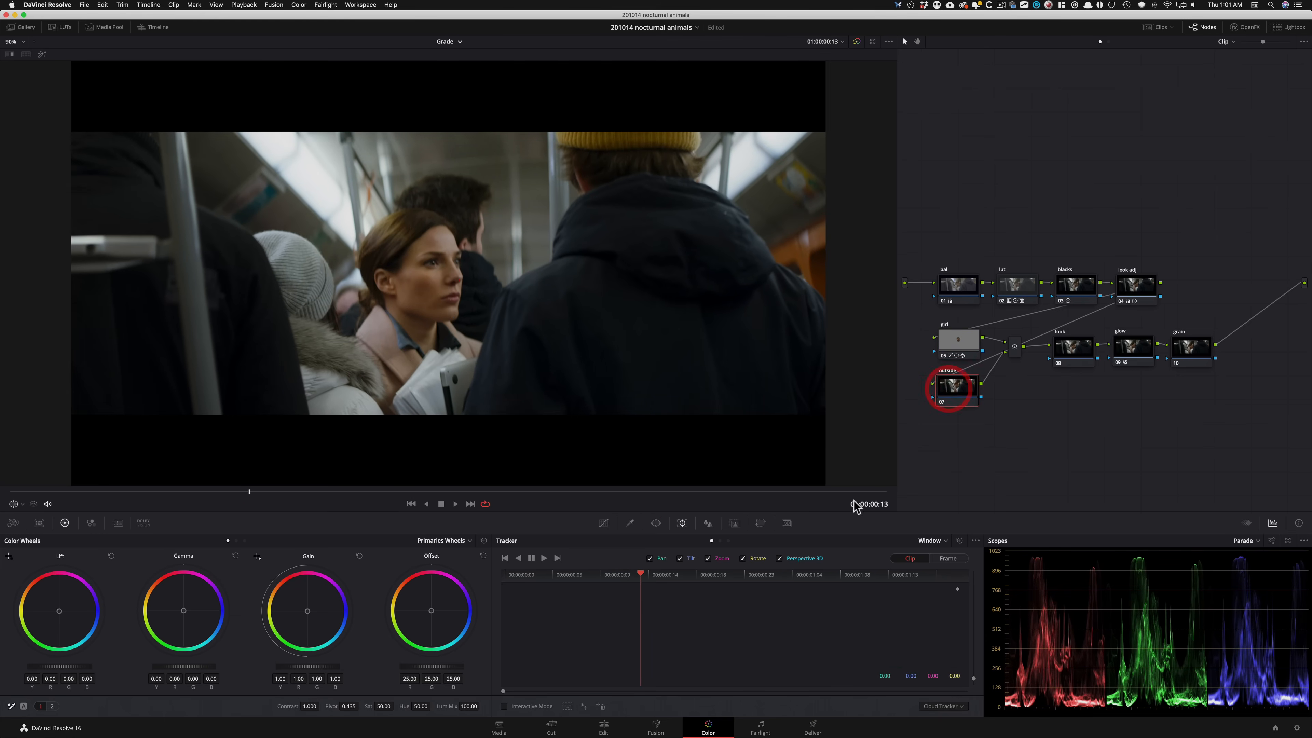
pyautogui.moveTo(913, 341); pyautogui.dragTo(971, 386)
pyautogui.press('super+d')
pyautogui.press('super+d')
pyautogui.press('super+d')
pyautogui.press('super+d')
pyautogui.press('super+d')
pyautogui.press('super+d')
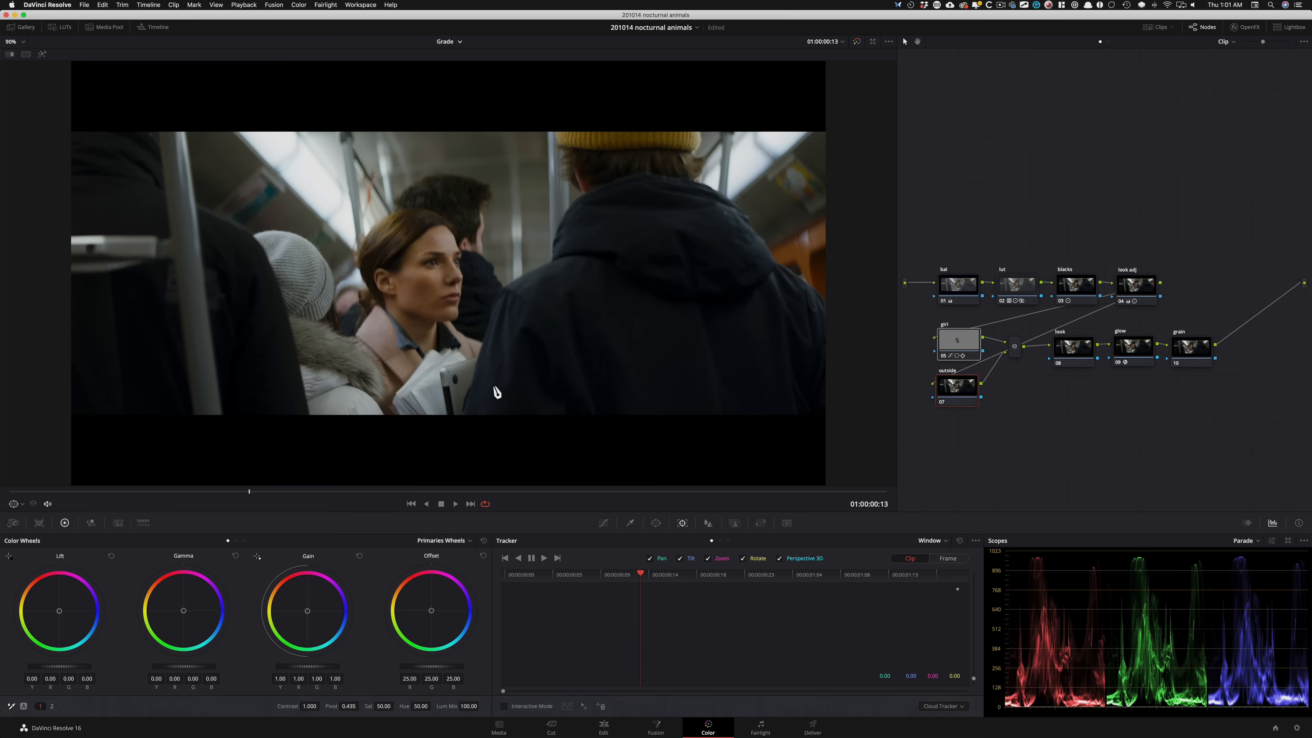
pyautogui.click(1033, 478)
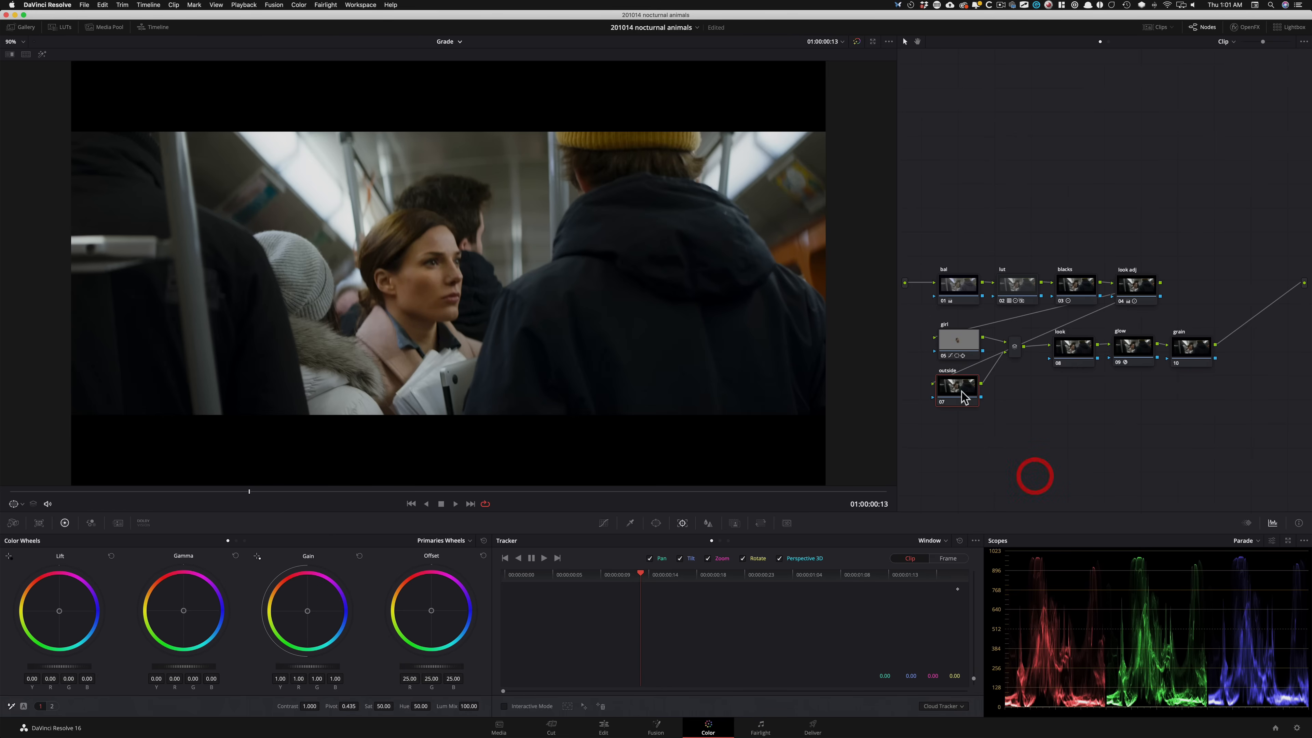
# Add a window to the outside node and darken its area by lowering the custom curve's upper midtones
pyautogui.click(956, 385)
pyautogui.hotkey('alt', 'shift', 'w')
pyautogui.hotkey('alt', 'c')
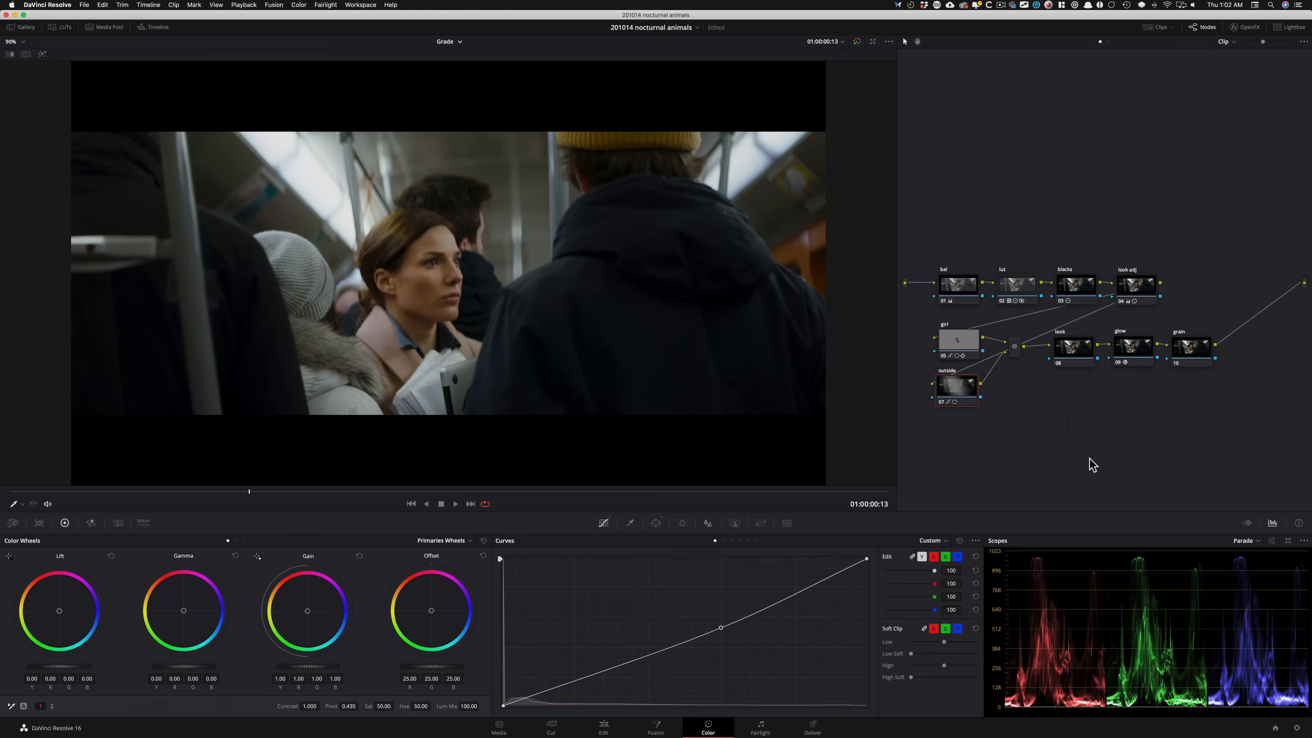
# Check the outside node's darkening and compare the shot with the reference still
pyautogui.press('super+d')
pyautogui.press('super+w')
pyautogui.press('super+w')
pyautogui.press('super+w')
pyautogui.press('super+w')
pyautogui.press('super+w')
pyautogui.press('super+w')
# Select the look node and show the shot side by side with the selected reference still, enlarged to 113%
pyautogui.click(1031, 197)
pyautogui.click(1065, 349)
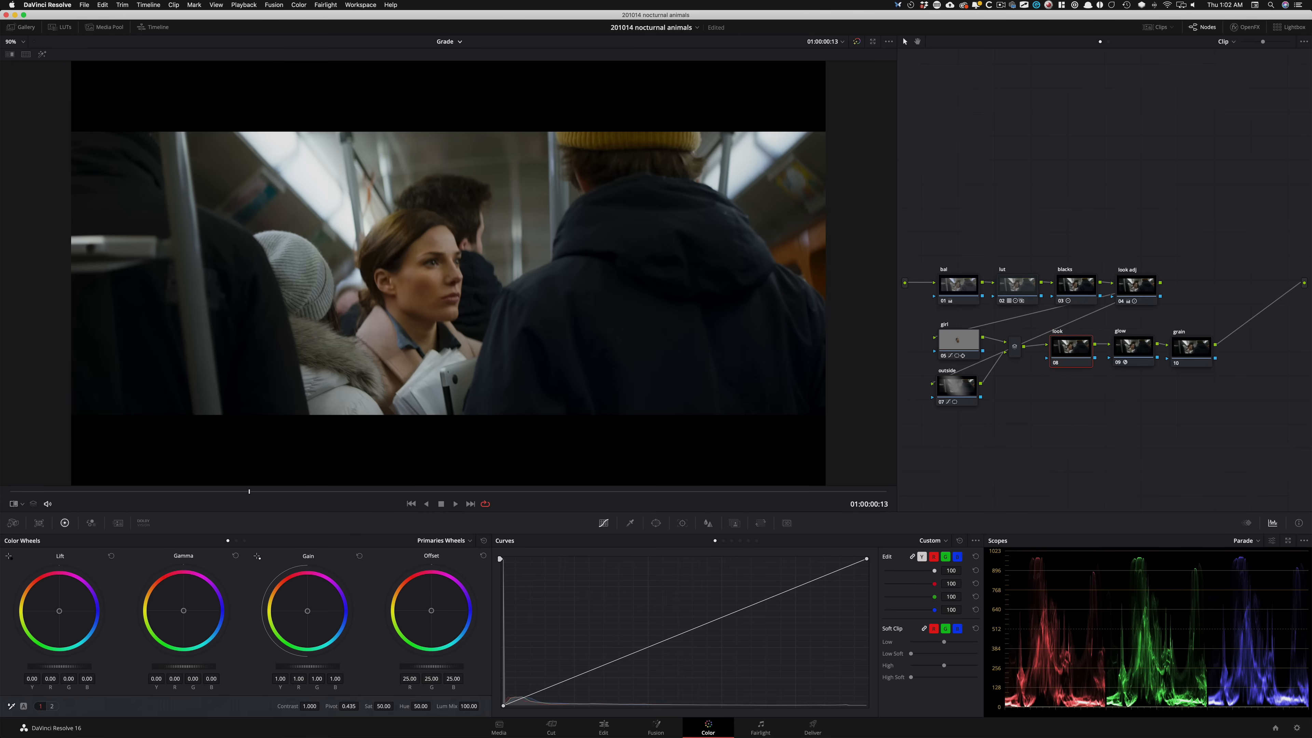
pyautogui.click(26, 54)
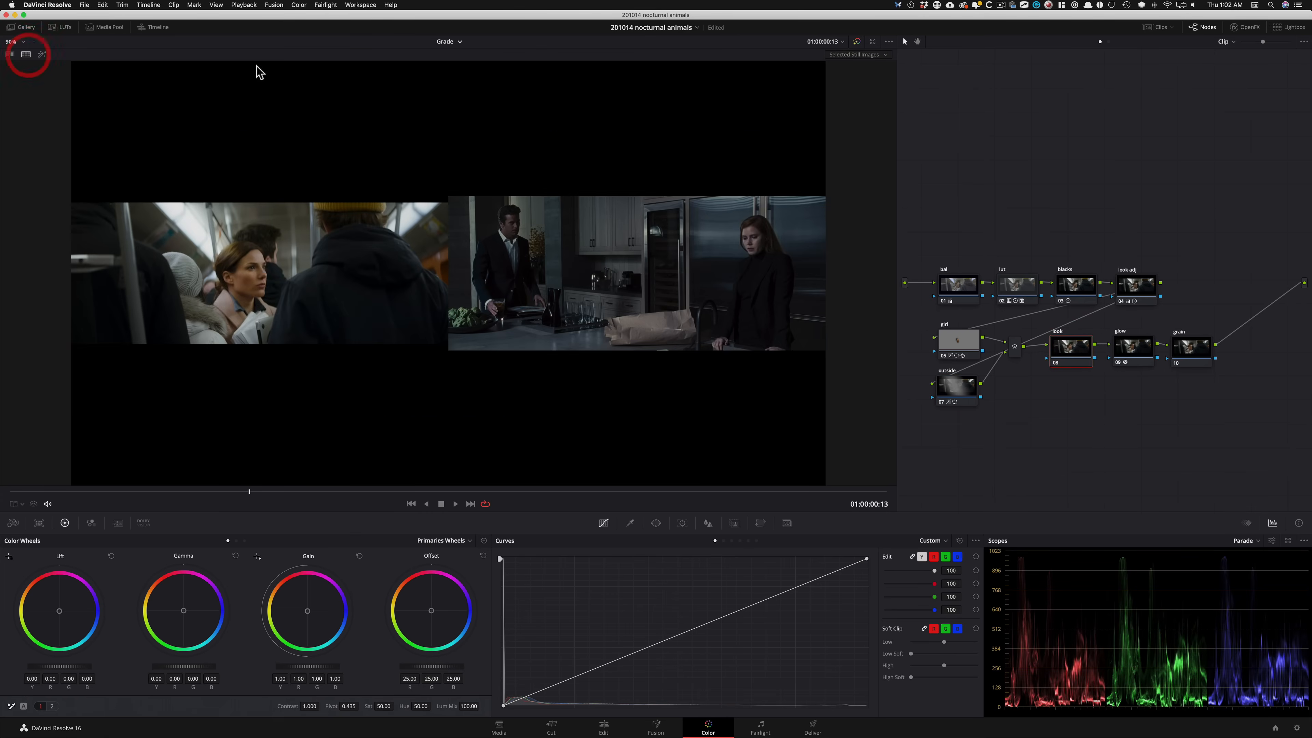
pyautogui.click(872, 54)
pyautogui.click(1017, 151)
pyautogui.scroll(2, 876, 269)
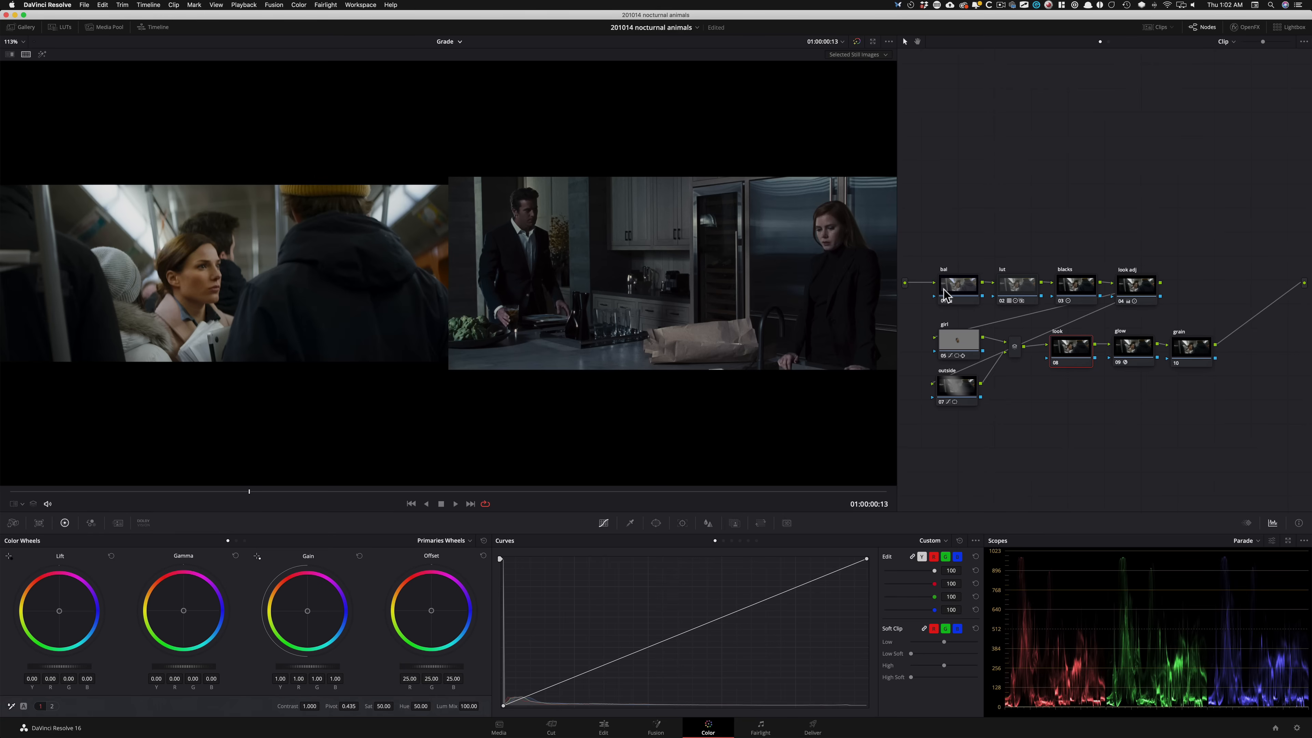
# Add a layer node below the look node and label it lips
pyautogui.hotkey('alt', 'l')
pyautogui.moveTo(1069, 394); pyautogui.dragTo(1069, 402)
pyautogui.click(1069, 402)
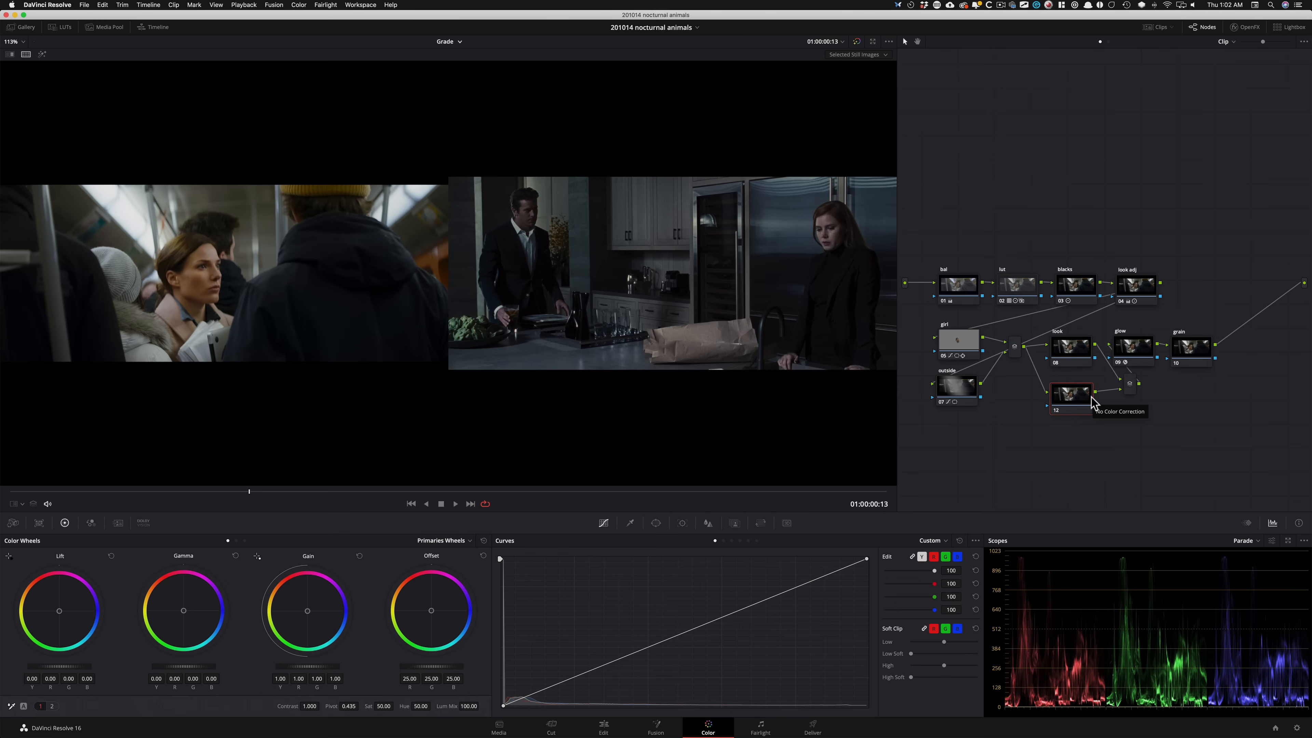
pyautogui.press('Tab')
pyautogui.write('lips')
pyautogui.press('Return')
# Cool the look node with RGB lift 0.01, -0.00, -0.01, gamma -0.03, 0.01, 0.04 and gain 0.99, 0.98, 1.03, comparing it off and on
pyautogui.click(1075, 347)
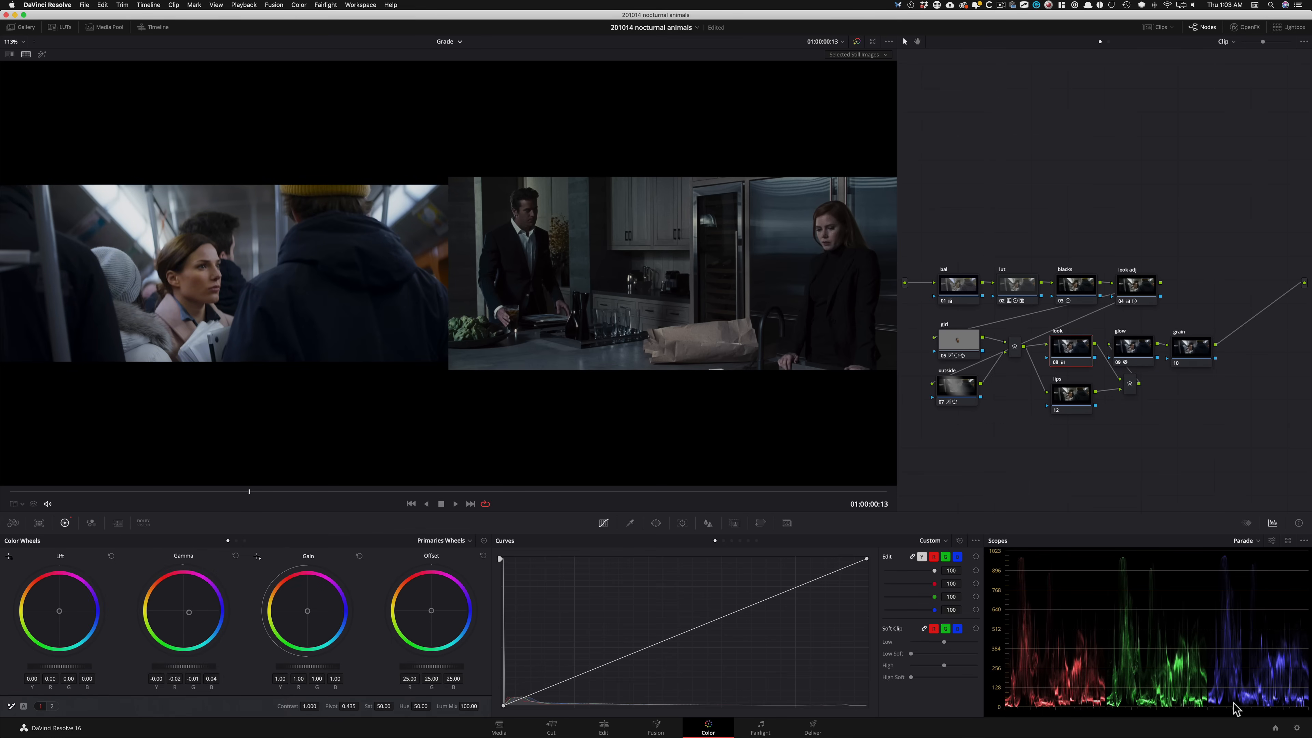
pyautogui.press('super+d')
pyautogui.press('super+d')
pyautogui.press('super+d')
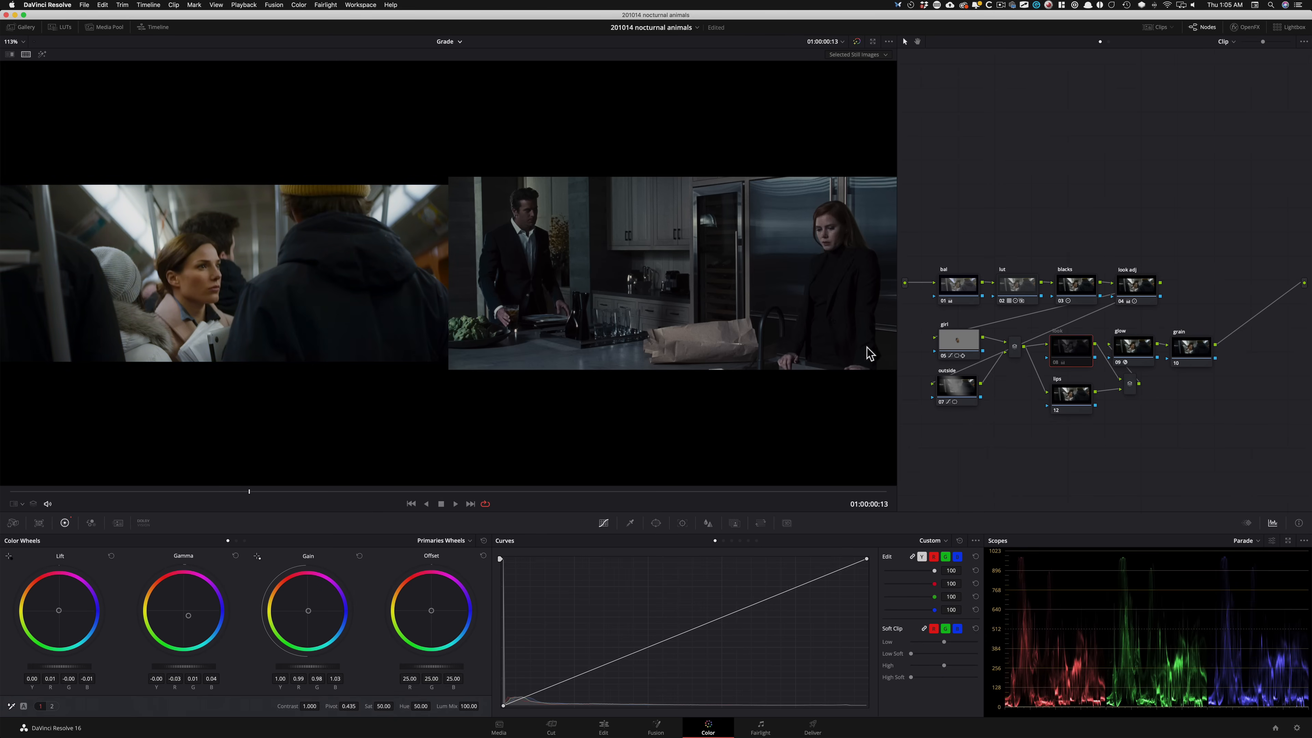
pyautogui.press('super+d')
pyautogui.press('super+d')
pyautogui.press('super+d')
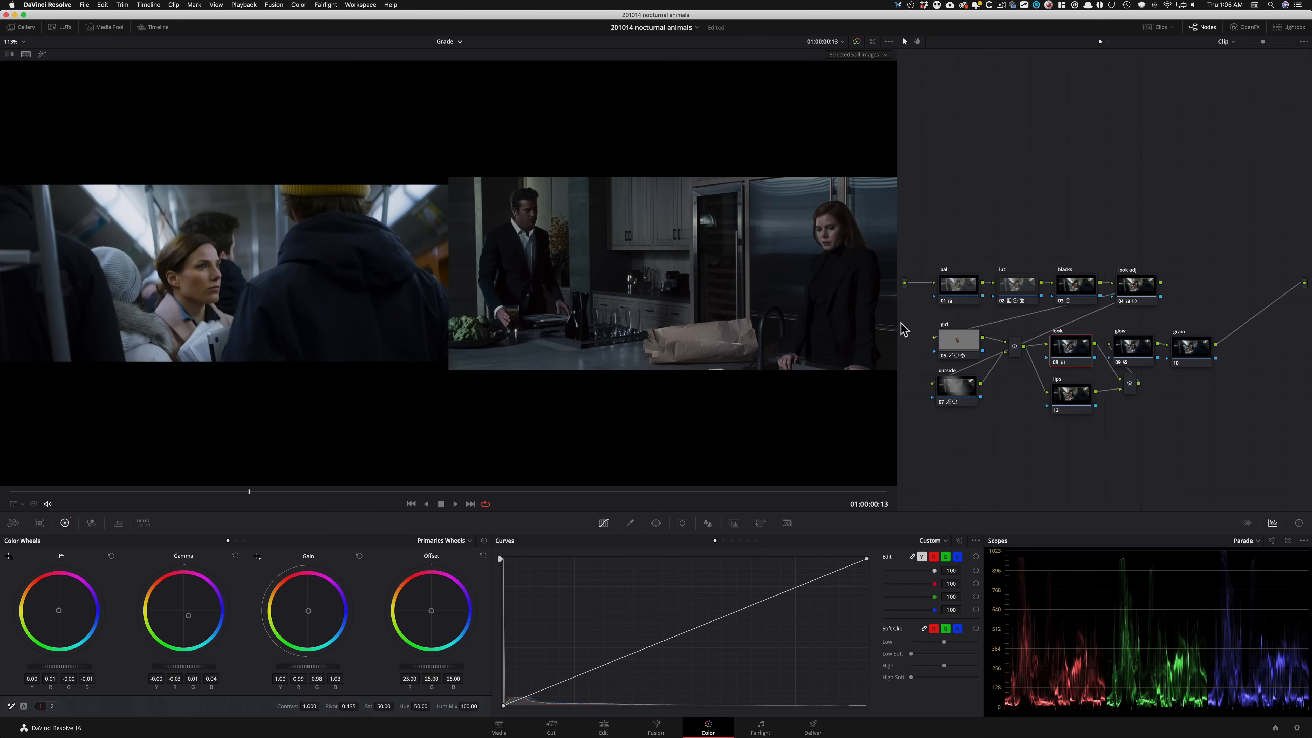
# Switch the scope to Vectorscope and view the reference still alone to examine its colour spread
pyautogui.click(1255, 540)
pyautogui.click(1259, 574)
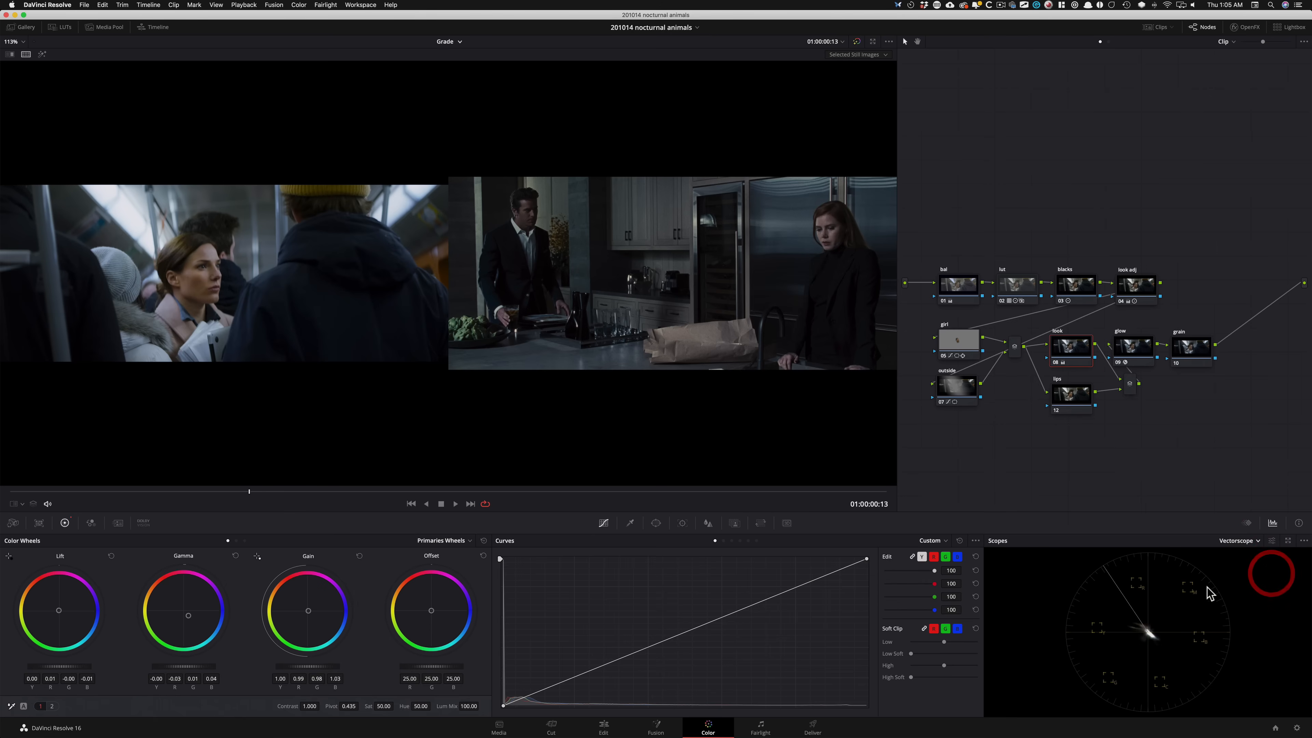
pyautogui.press('alt+super+w')
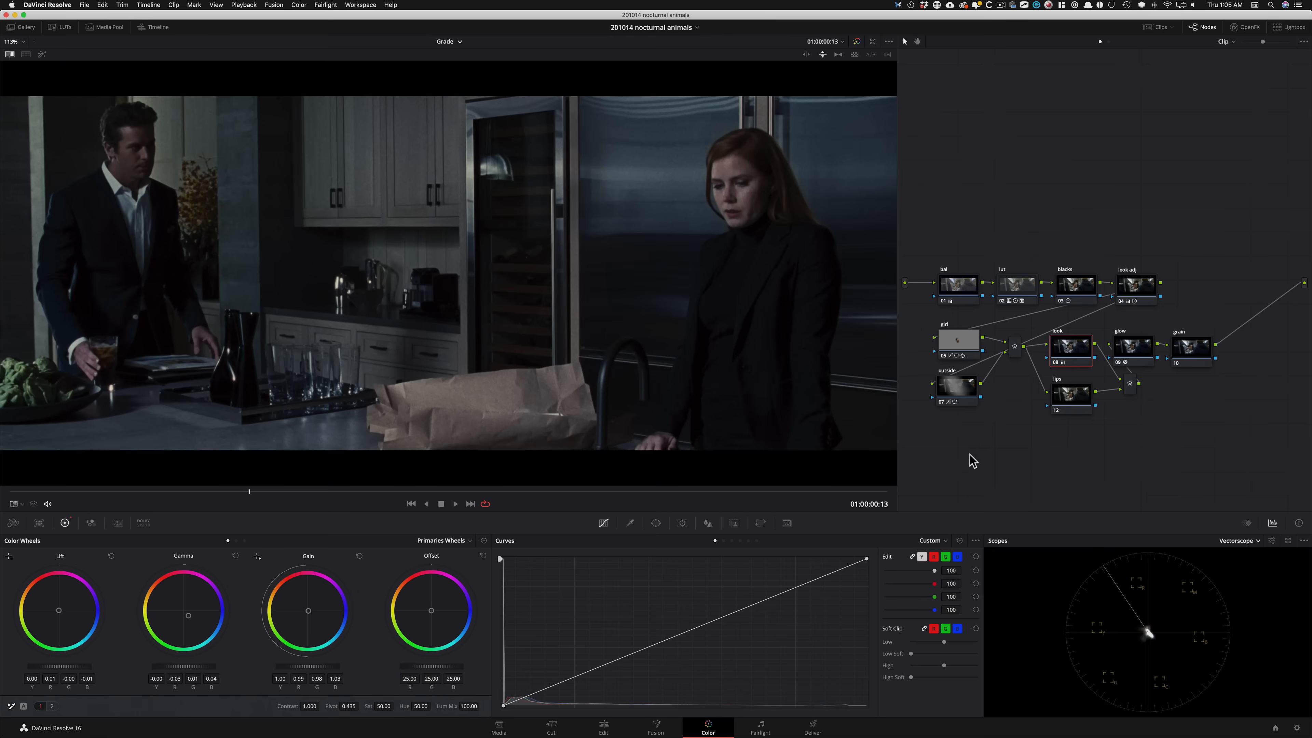
# Set the look node's saturation to 38 and rotate its 316 input hue by 5.34, comparing the shot with the reference still
pyautogui.press('super+w')
pyautogui.press('super+w')
pyautogui.press('super+w')
pyautogui.press('super+w')
pyautogui.press('super+w')
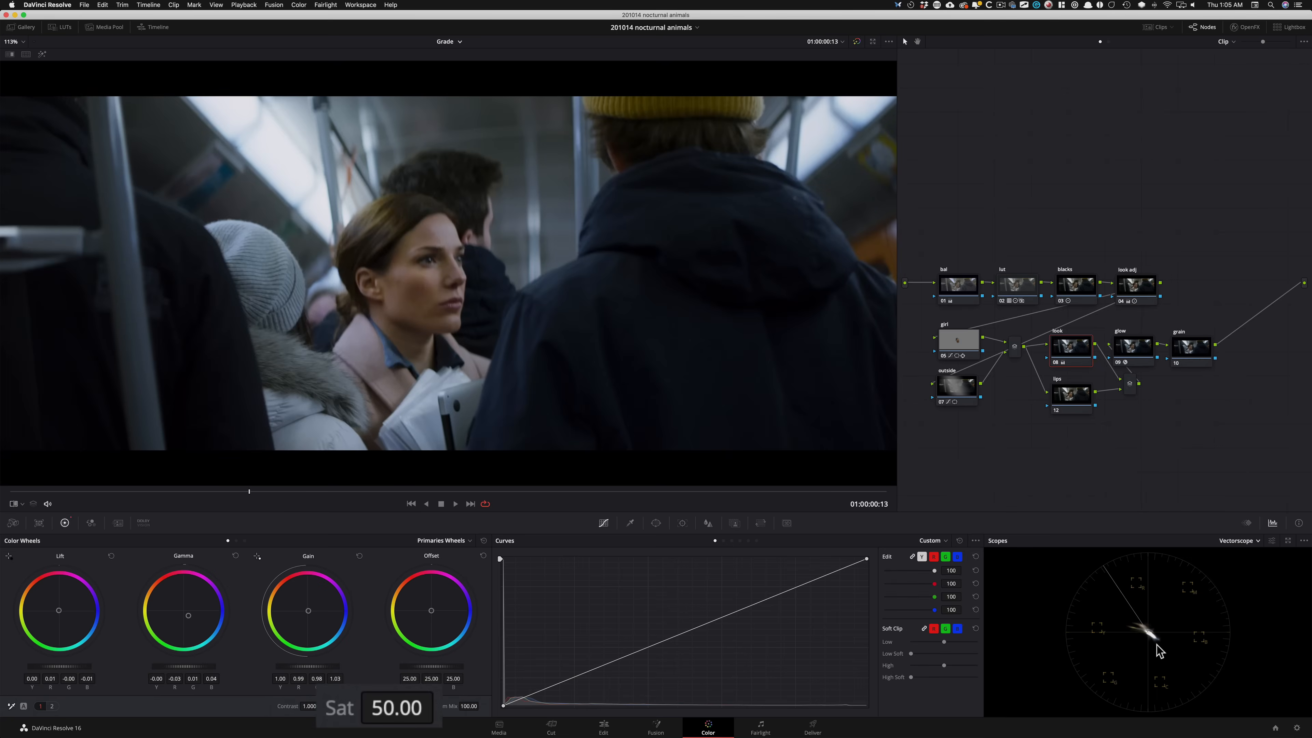
pyautogui.press('super+w')
pyautogui.press('super+w')
pyautogui.press('super+w')
pyautogui.hotkey('ctrl', 'w')
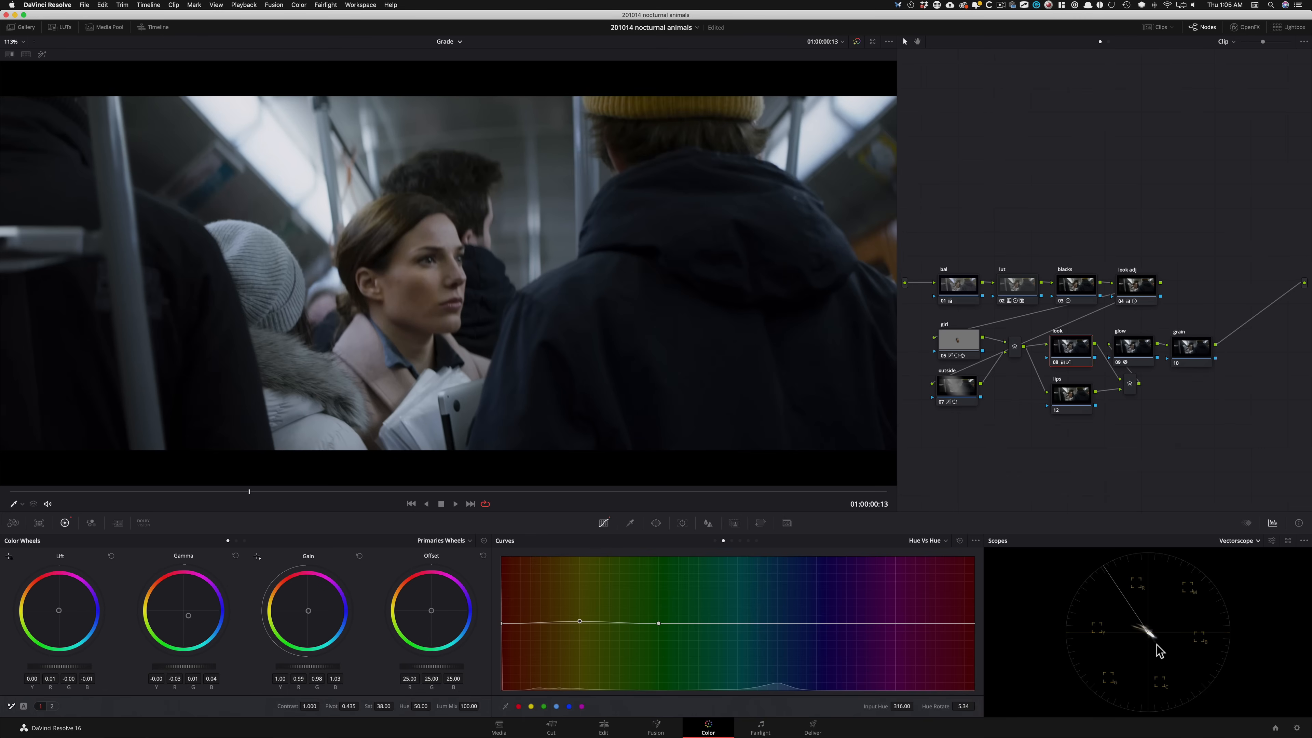
pyautogui.hotkey('ctrl', 'w')
pyautogui.hotkey('ctrl', 'w')
# Select the lips node, sample the woman's lips with the HSL qualifier and show the keyed area with the highlight
pyautogui.click(1071, 404)
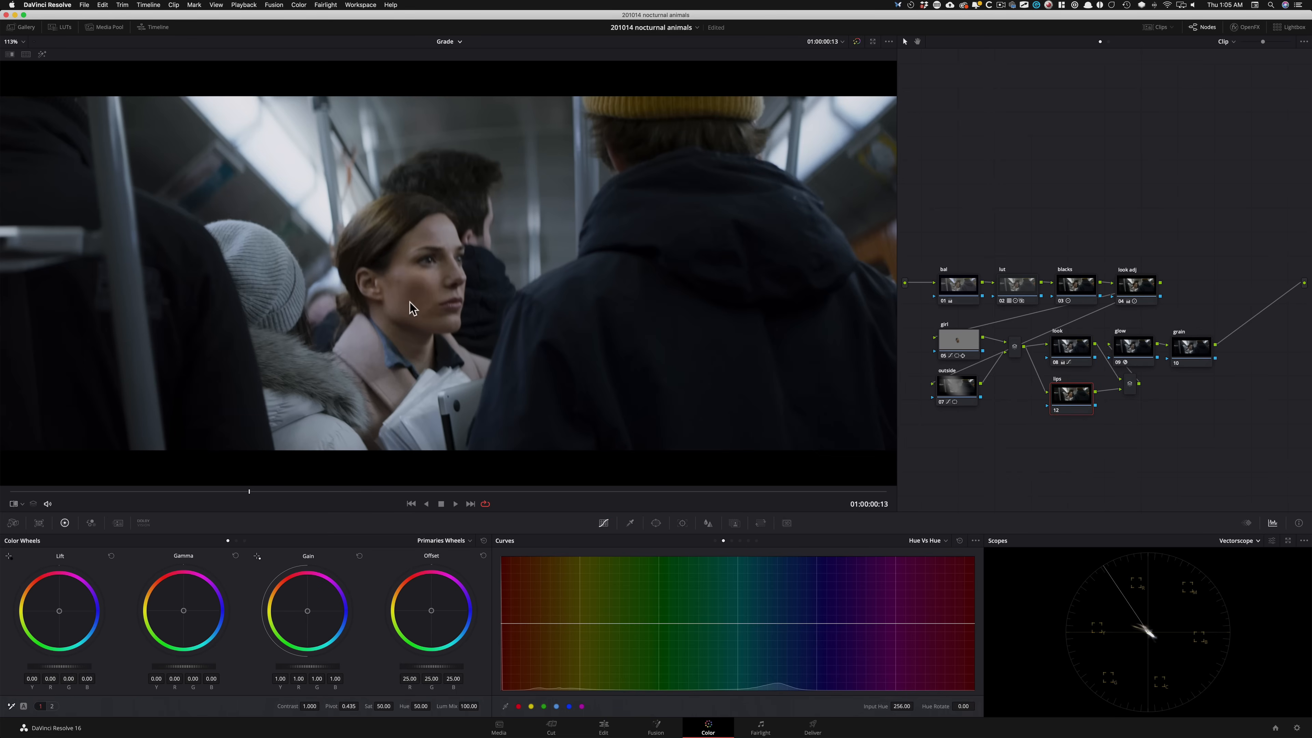
pyautogui.press('super+equal')
pyautogui.press('super+equal')
pyautogui.press('super+equal')
pyautogui.press('super+equal')
pyautogui.press('super+equal')
pyautogui.press('super+equal')
pyautogui.moveTo(444, 253); pyautogui.dragTo(472, 217)
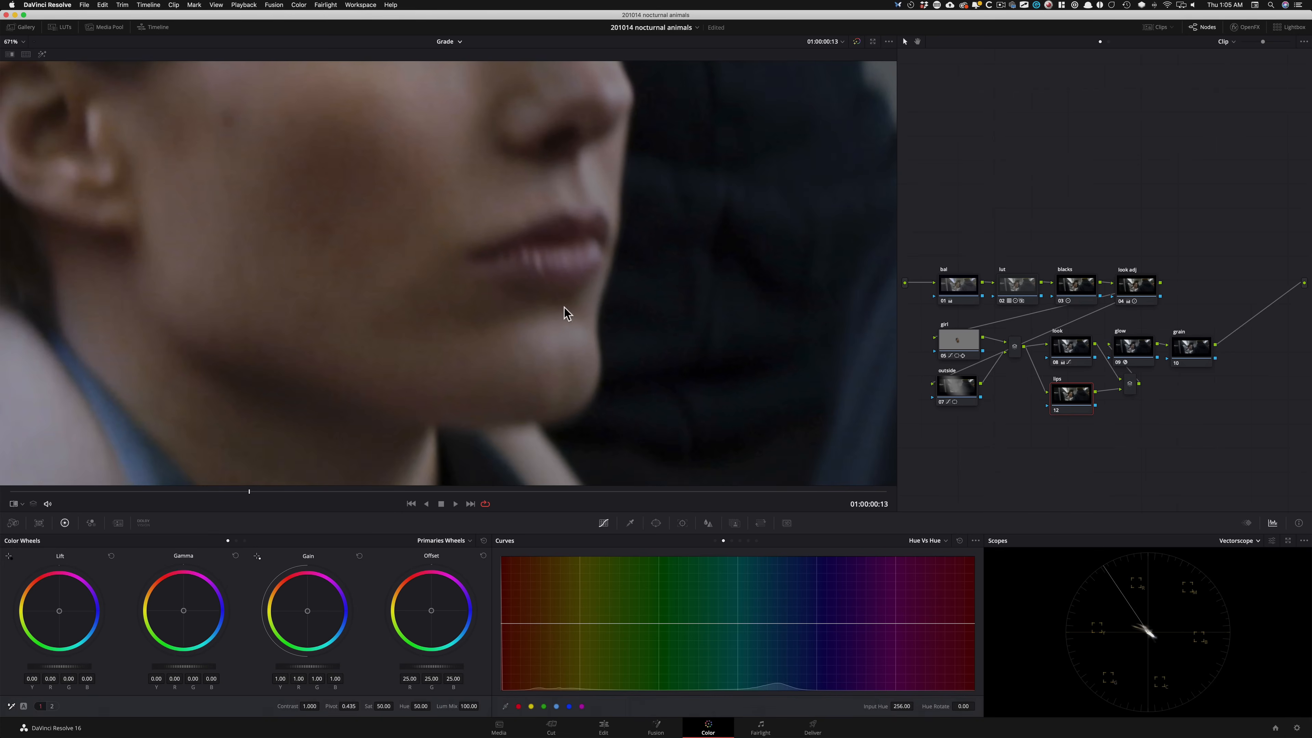
pyautogui.hotkey('alt', 'shift', 'q')
pyautogui.click(535, 266)
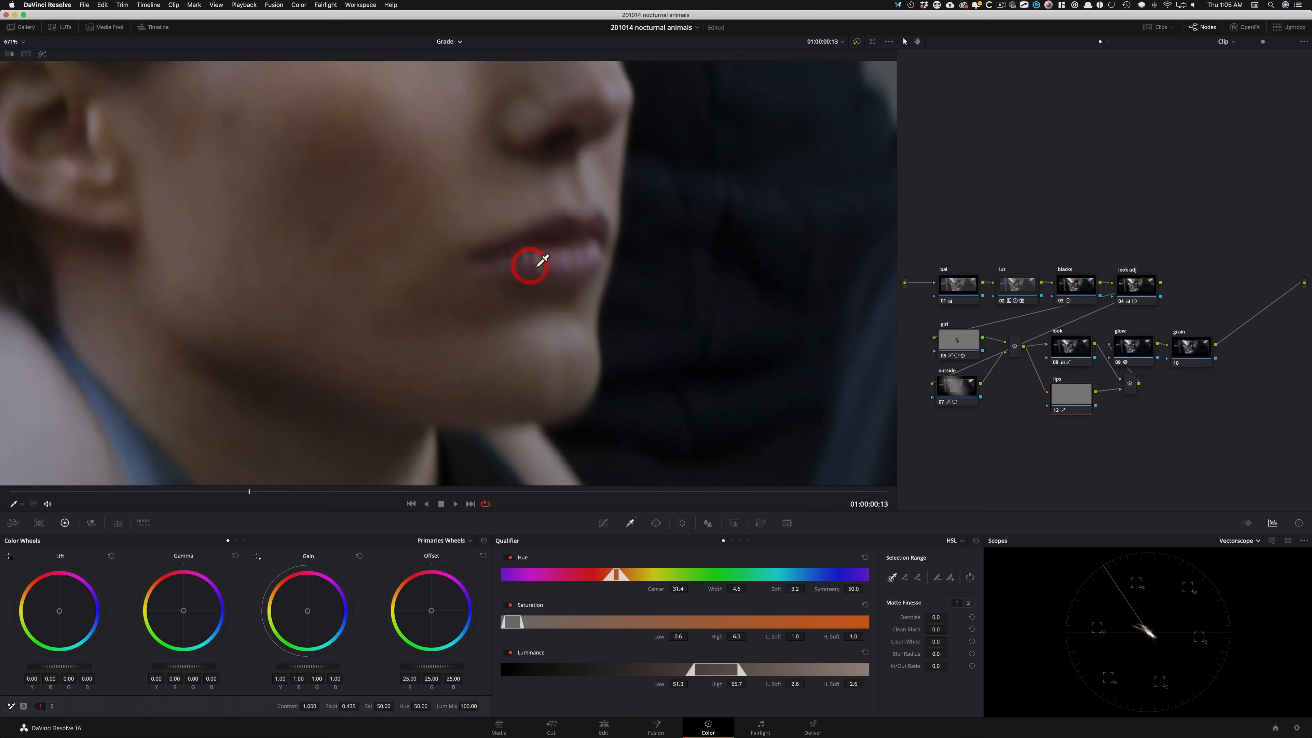
pyautogui.click(563, 263)
pyautogui.hotkey('shift', 'h')
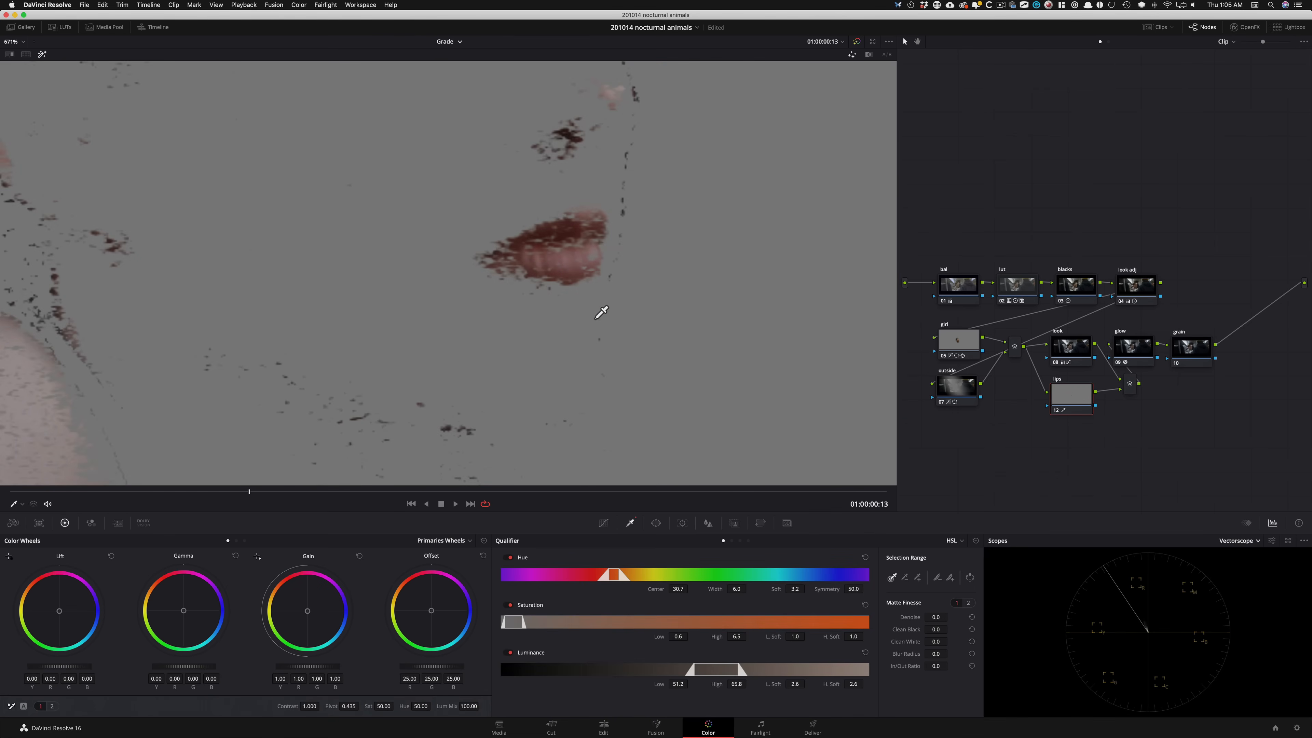
# Refine the lips key to hue width 12.7, saturation low 2.1 and denoise 10.1, and redden it with RGB gamma 0.03, -0.02, -0.04
pyautogui.hotkey('shift', 'z')
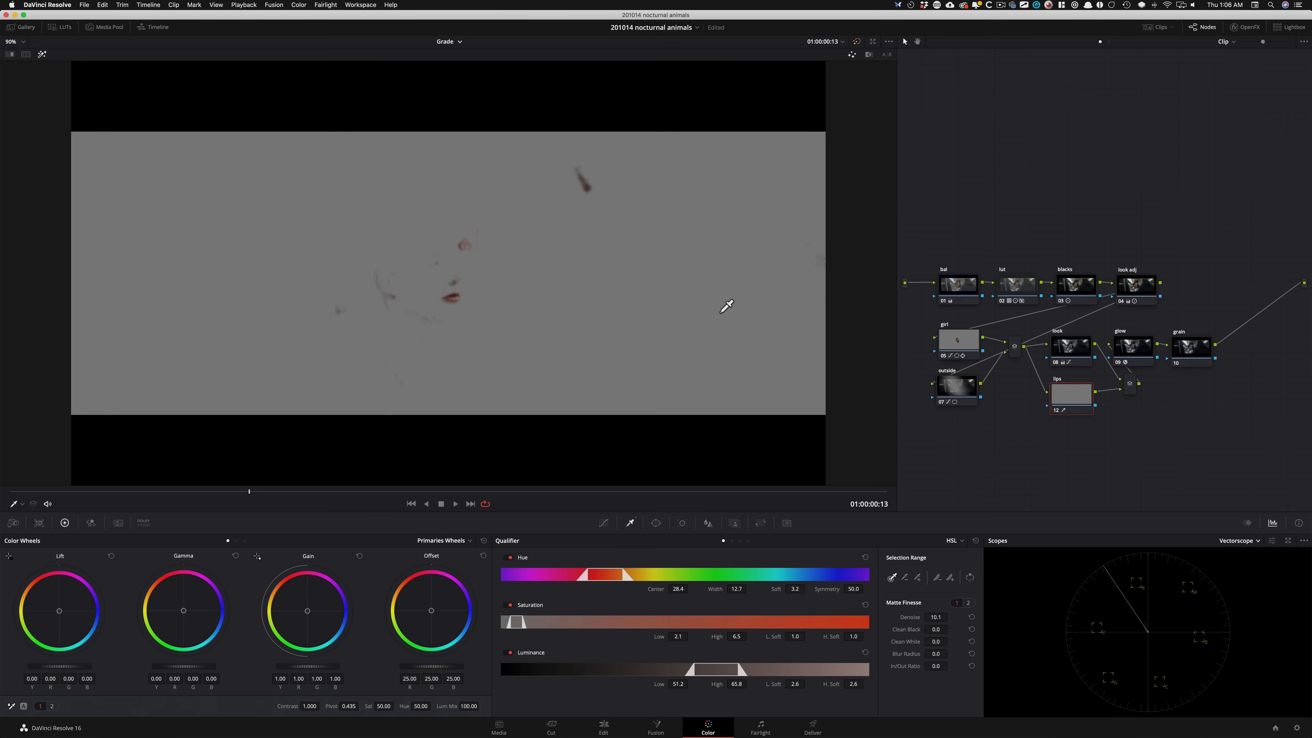
pyautogui.hotkey('shift', 'h')
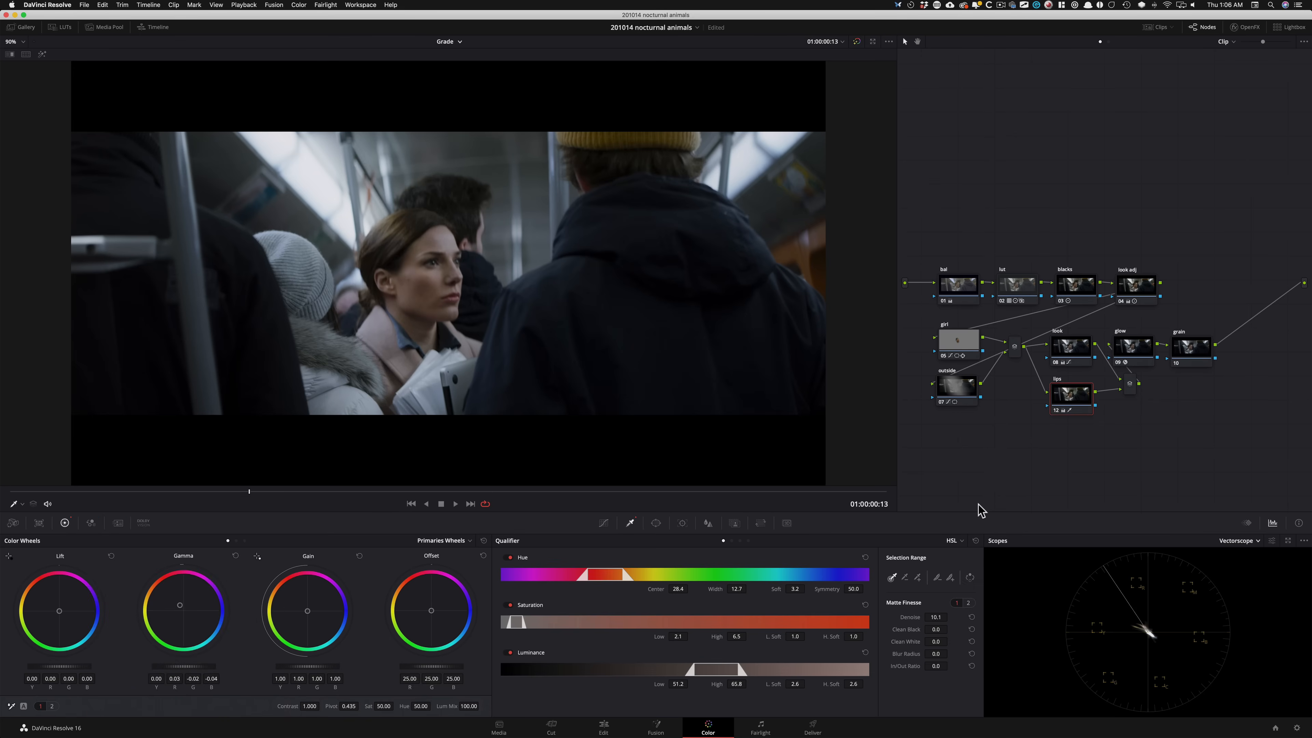
pyautogui.press('super+w')
pyautogui.press('super+w')
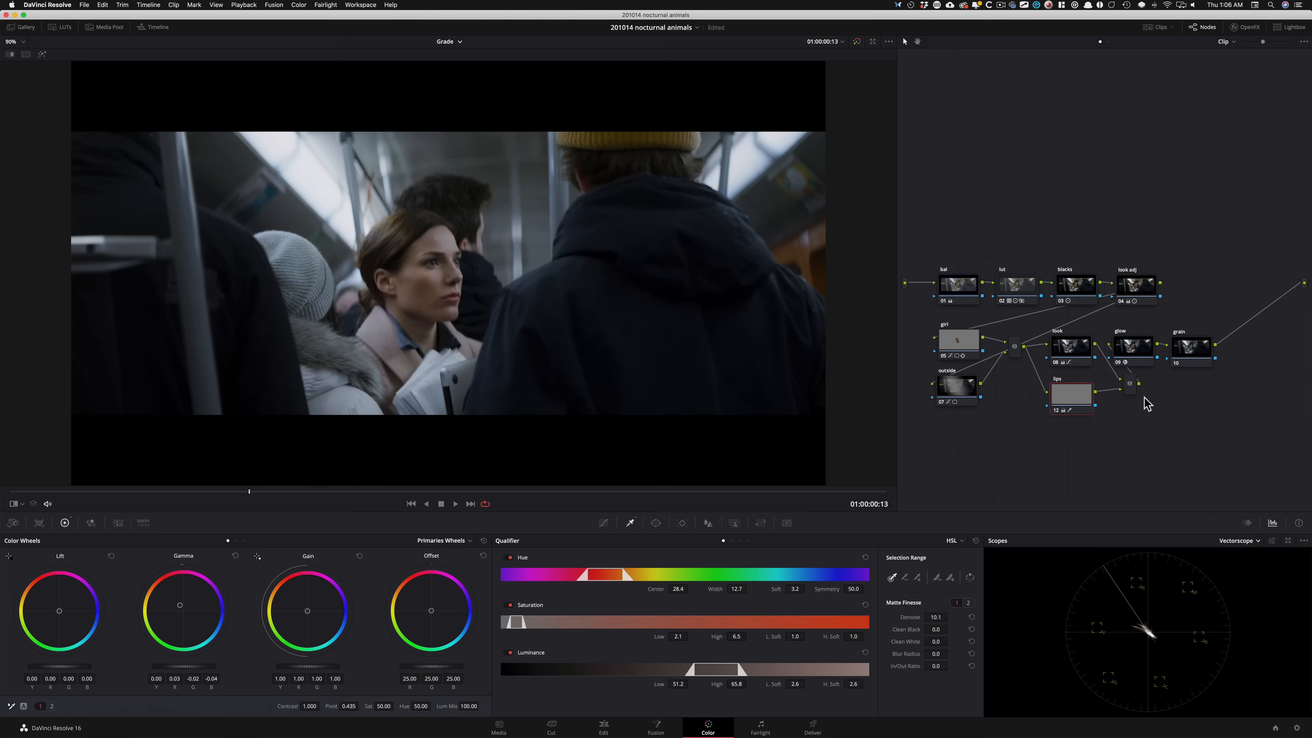
# Set the look node's RGB gain to 1.01, 0.98, 1.00 and check the shot against the reference still
pyautogui.click(1082, 353)
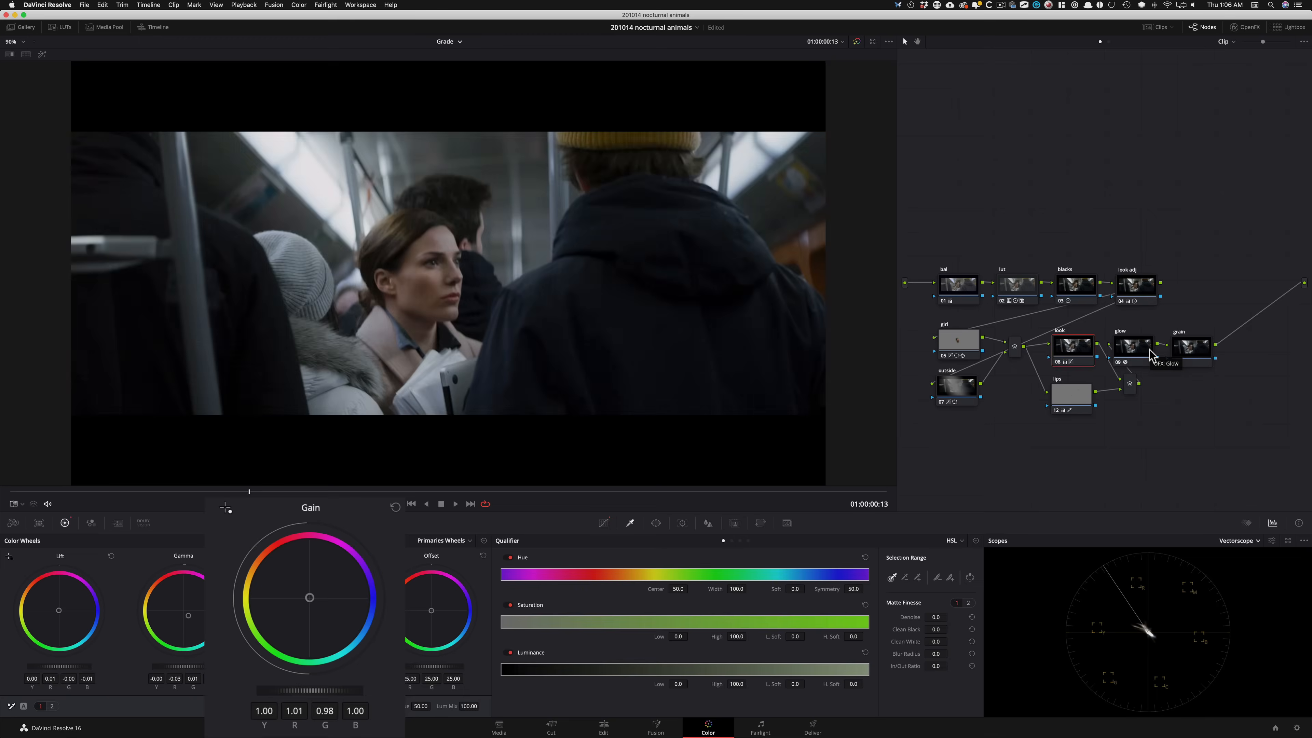
pyautogui.press('super+b')
pyautogui.press('super+n')
pyautogui.press('super+w')
pyautogui.press('super+w')
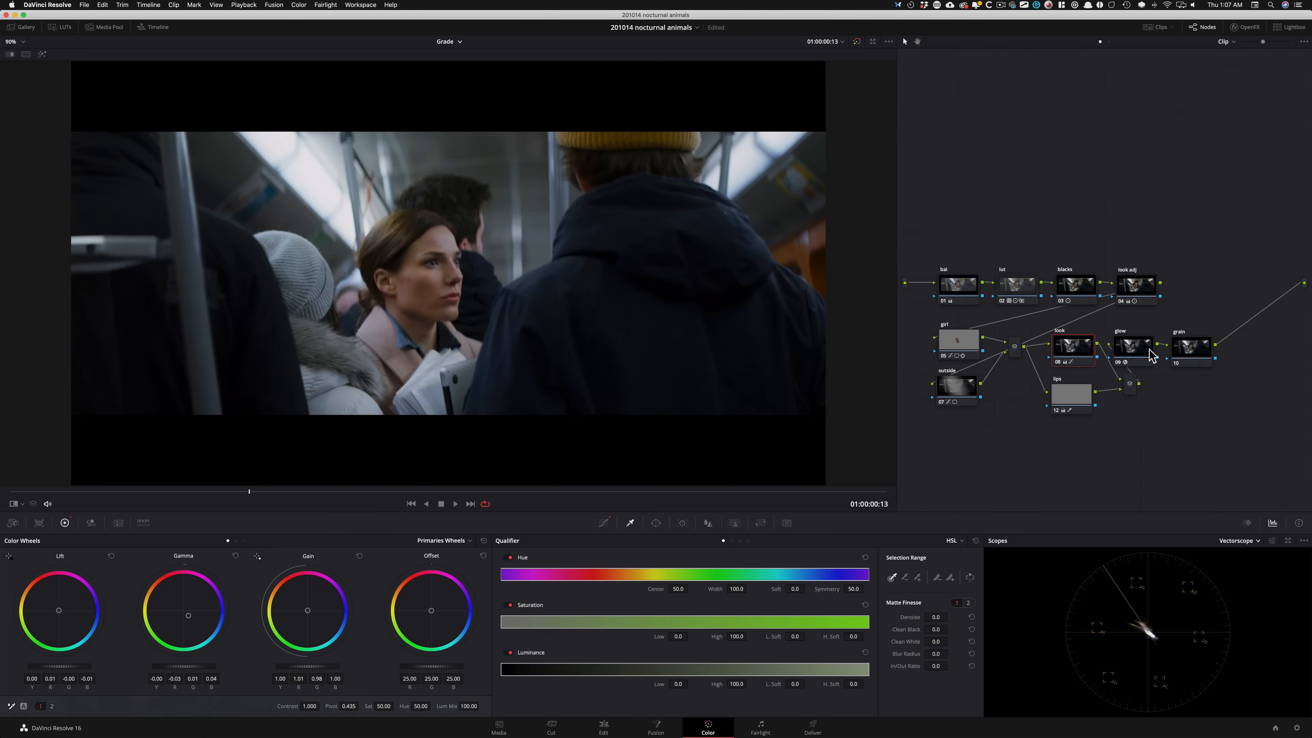
# Set the look node's saturation to 43.17, switching between the shot and the reference still to judge the match
pyautogui.press('super+w')
pyautogui.press('super+w')
pyautogui.press('super+w')
pyautogui.press('super+w')
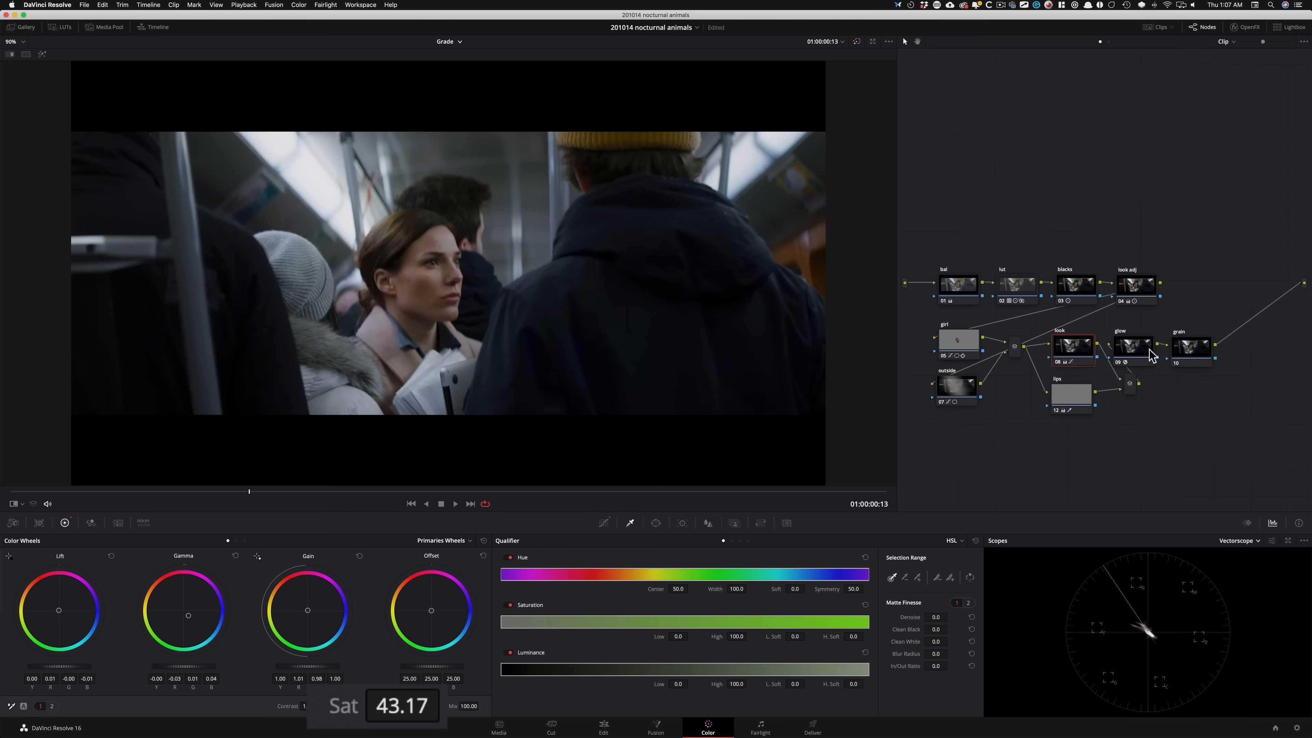
pyautogui.press('super+w')
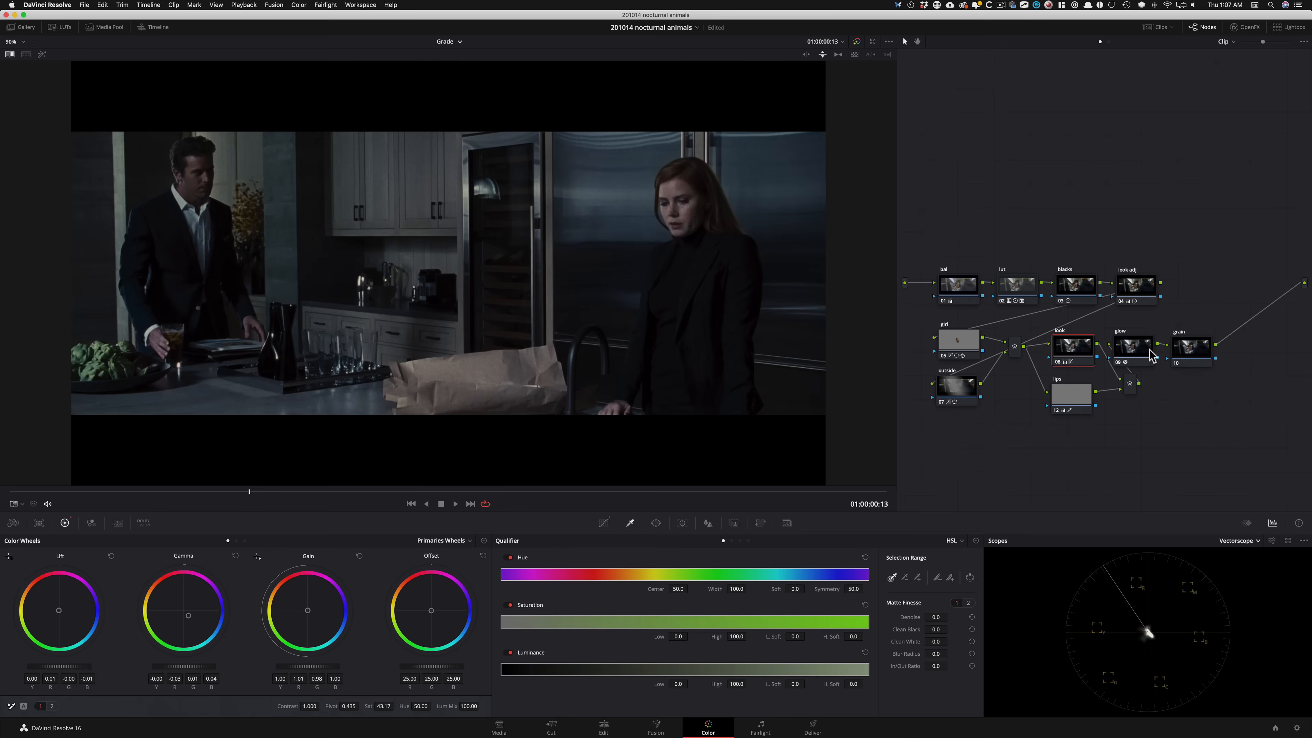
pyautogui.press('super+w')
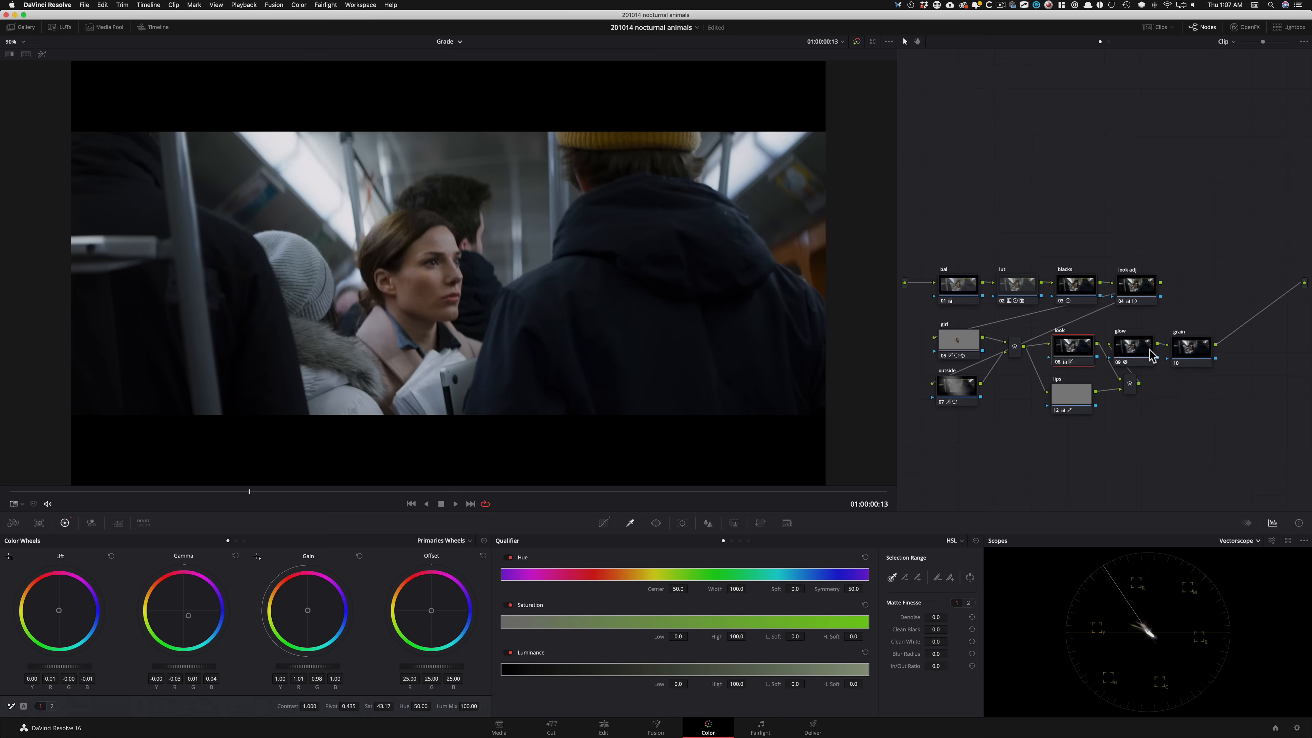
pyautogui.press('super+w')
pyautogui.press('super+w')
# Rotate the look node's 256 input hue by 2.76 and set its Hue Vs Sat saturation at hue 316 to 0.82, saving the project
pyautogui.press('super+s')
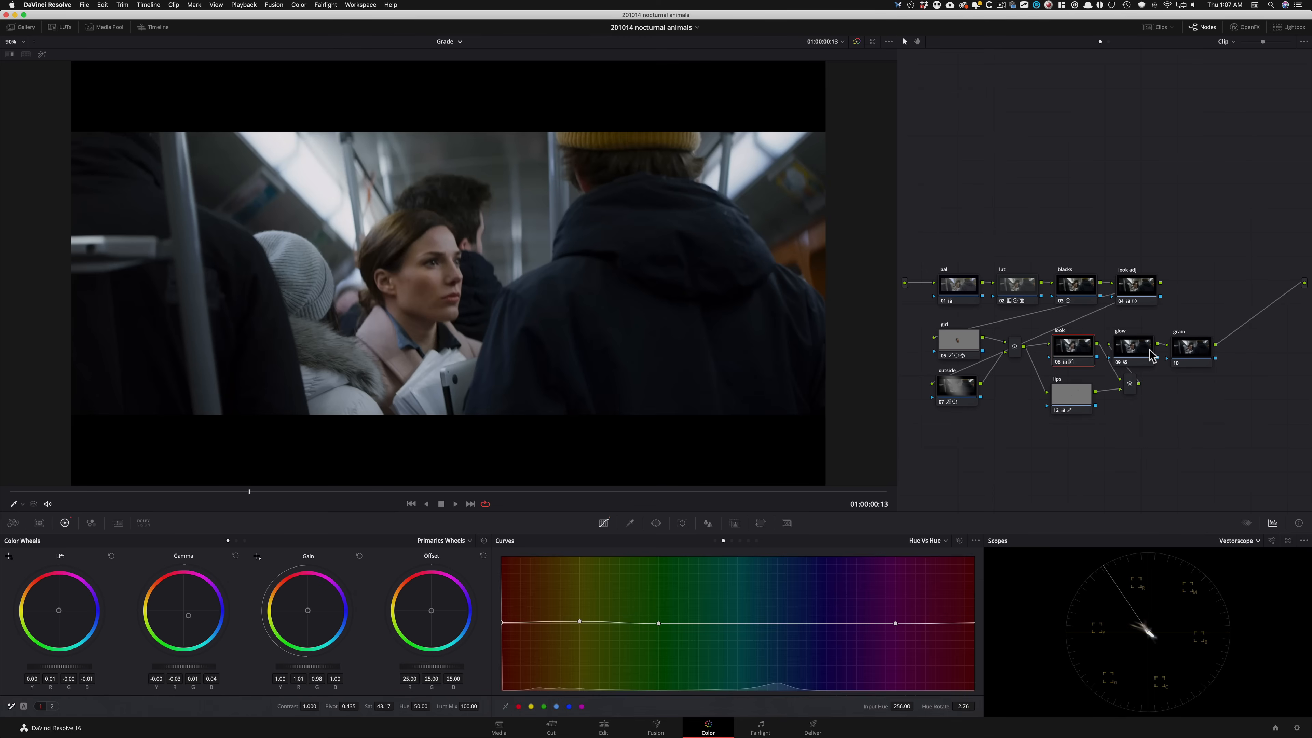
pyautogui.hotkey('alt', 'x')
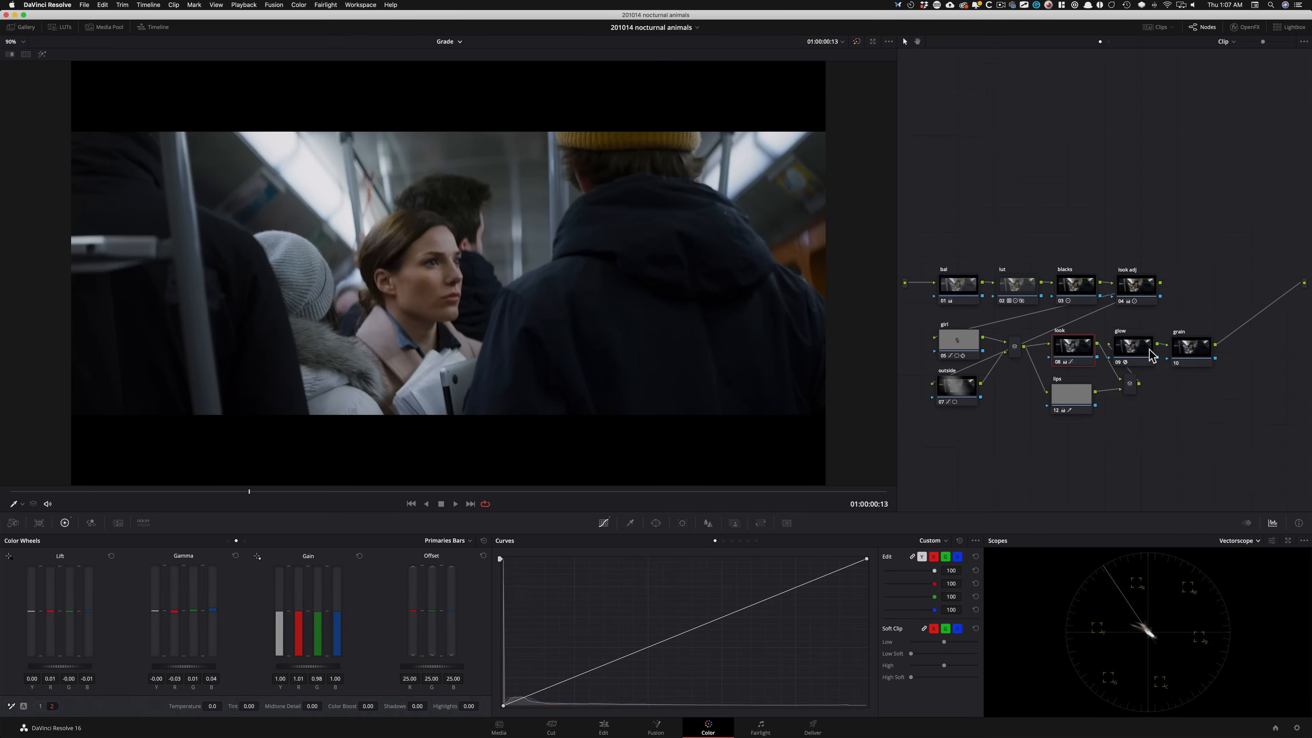
pyautogui.press('super+s')
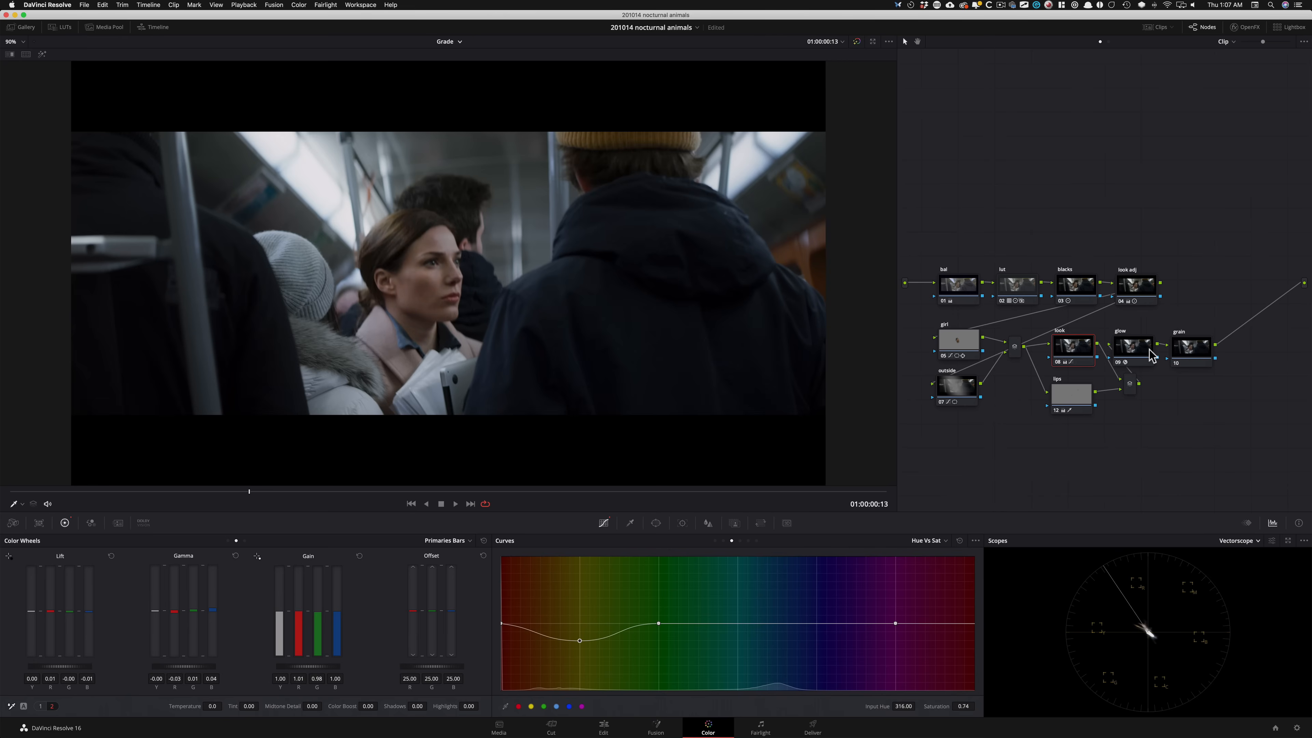
pyautogui.press('super+w')
pyautogui.press('super+w')
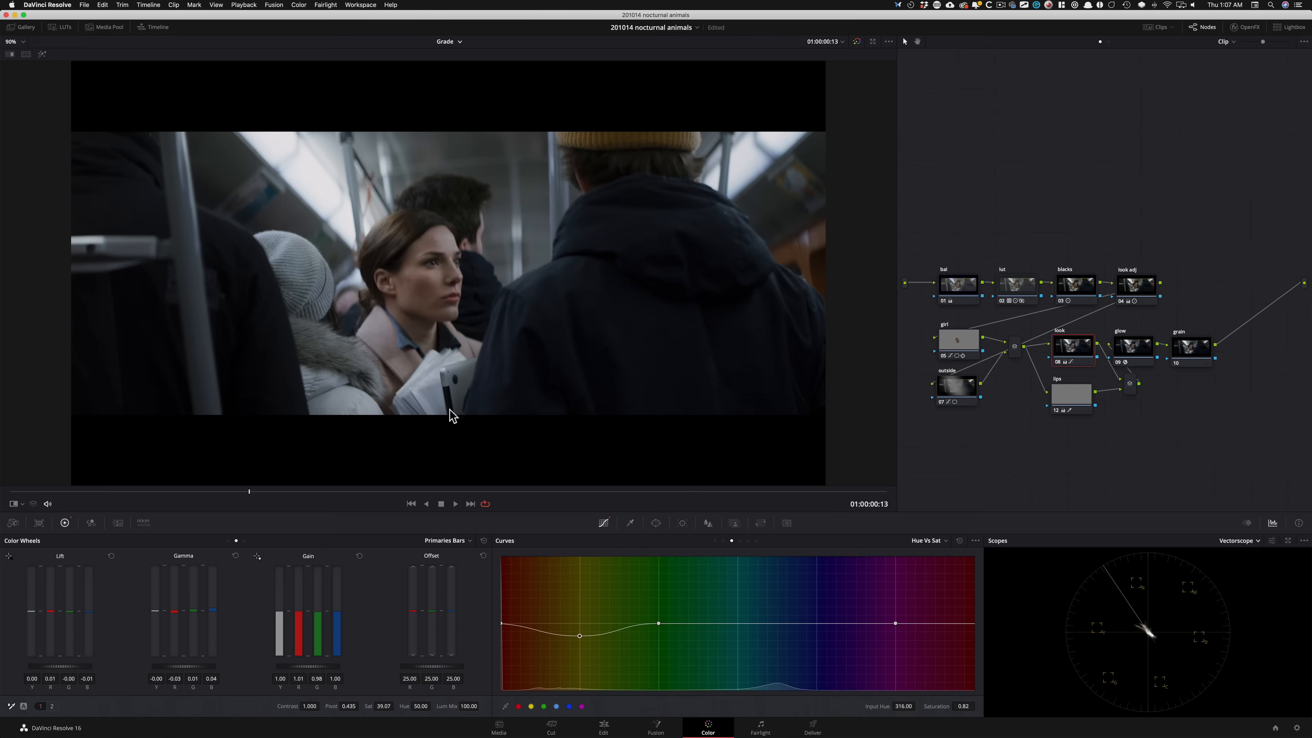
# Set the look node's overall saturation to 40.37, comparing the shot repeatedly with the reference still
pyautogui.press('super+w')
pyautogui.press('super+w')
pyautogui.press('super+w')
pyautogui.press('super+w')
pyautogui.press('super+w')
pyautogui.press('super+w')
pyautogui.press('super+w')
pyautogui.press('super+w')
pyautogui.press('super+w')
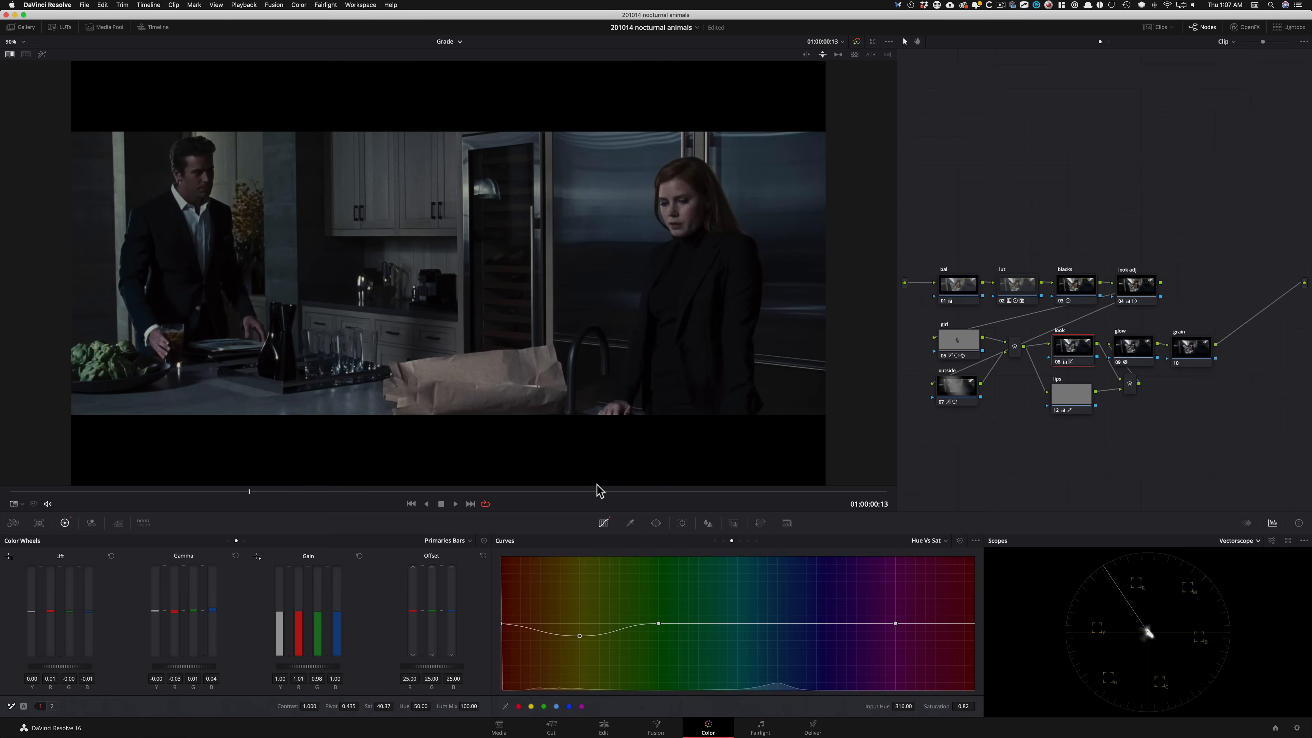
pyautogui.moveTo(286, 492)
pyautogui.mouseDown()
pyautogui.moveTo(558, 490)
pyautogui.moveTo(137, 509)
pyautogui.moveTo(277, 501)
pyautogui.mouseUp()
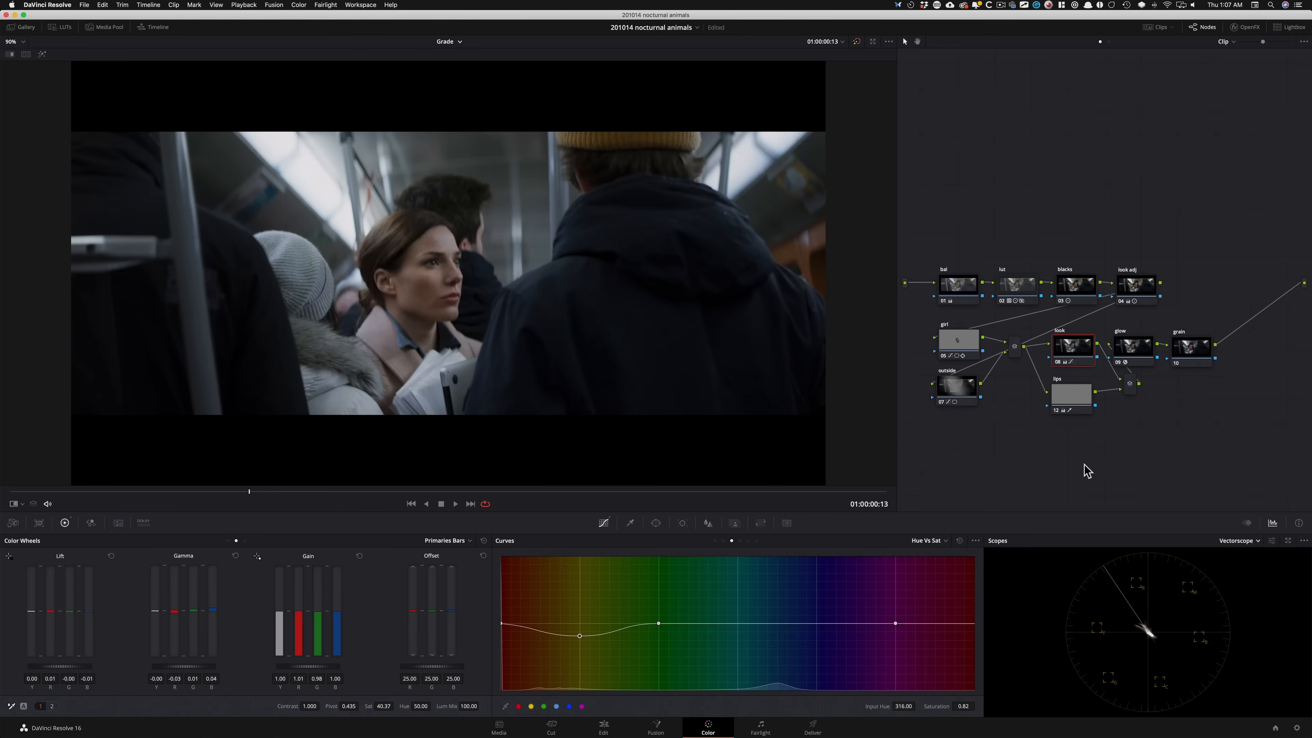
# Adjust the glow node's Glow effect to shine threshold 0.167, spread 0.310, brightness 0.551 and blend 0.413, comparing with the reference still
pyautogui.press('super+shift+apostrophe')
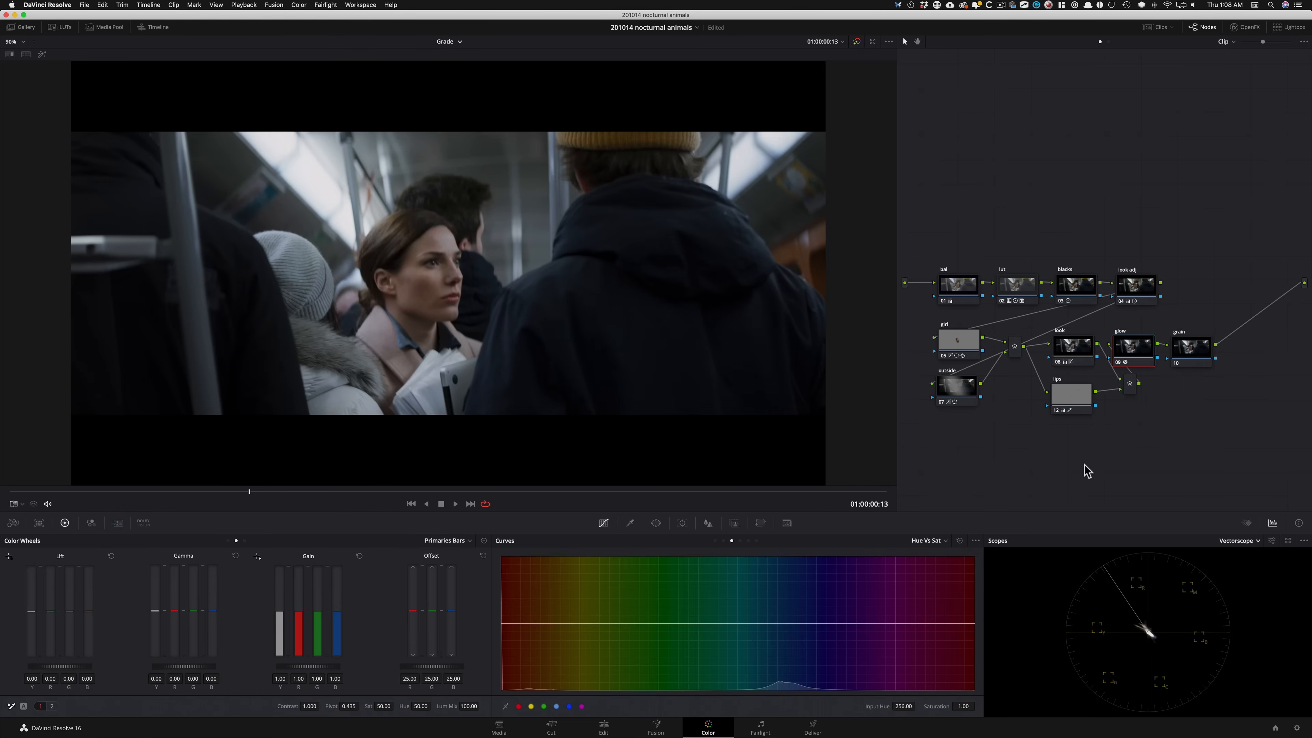
pyautogui.press('super+6')
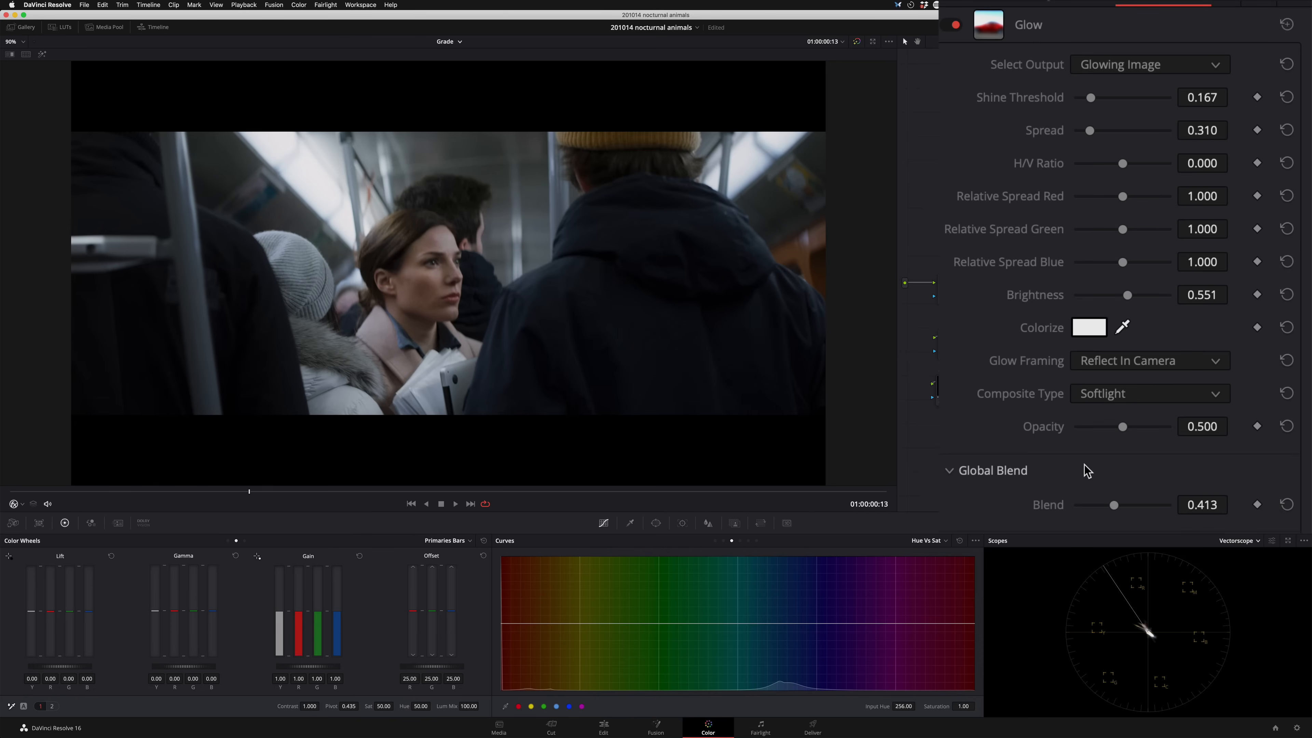
pyautogui.press('super+w')
pyautogui.press('super+w')
pyautogui.press('super+w')
pyautogui.press('super+w')
pyautogui.press('super+w')
pyautogui.press('super+w')
pyautogui.press('super+w')
pyautogui.press('super+w')
pyautogui.press('super+w')
pyautogui.press('super+w')
pyautogui.click(1257, 34)
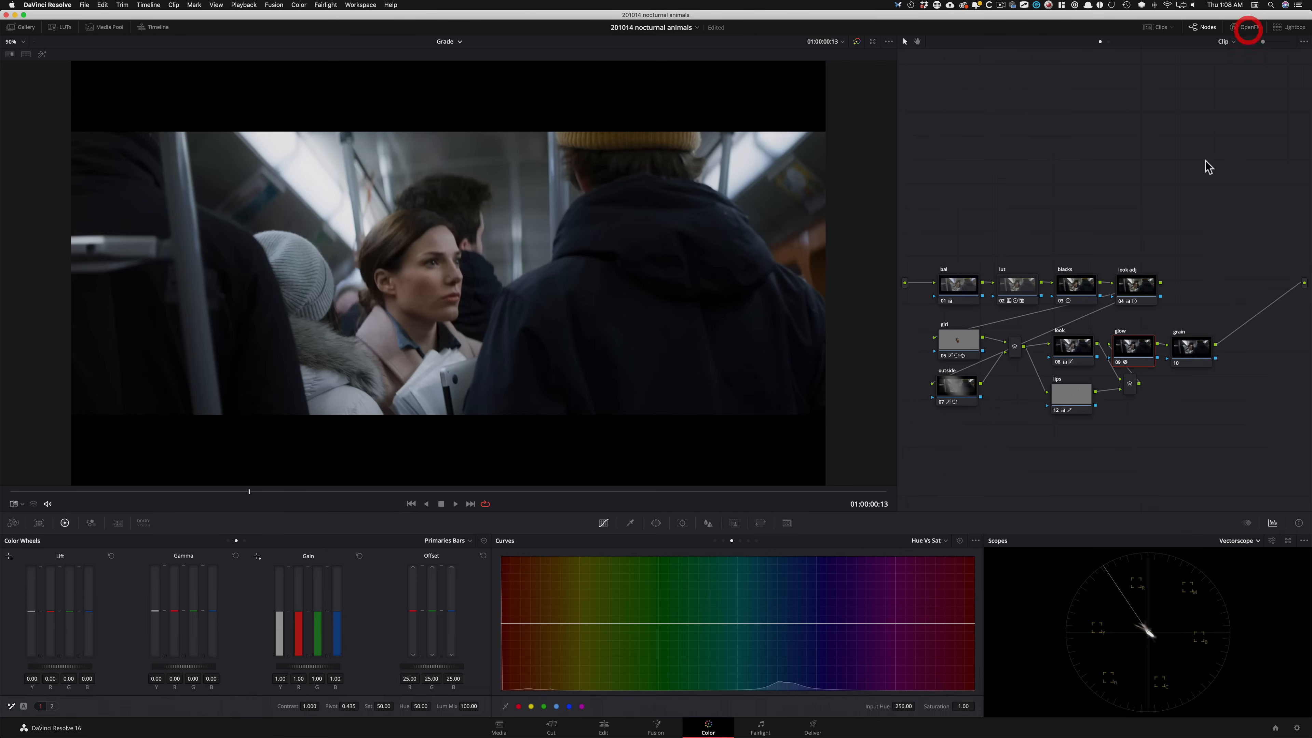
# Turn the look adj node off and on to examine its effect and compare the shot with the reference still
pyautogui.click(1141, 291)
pyautogui.moveTo(1139, 284); pyautogui.dragTo(1141, 283)
pyautogui.press('super+d')
pyautogui.press('super+d')
pyautogui.press('super+d')
pyautogui.press('super+d')
pyautogui.press('super+d')
pyautogui.press('super+d')
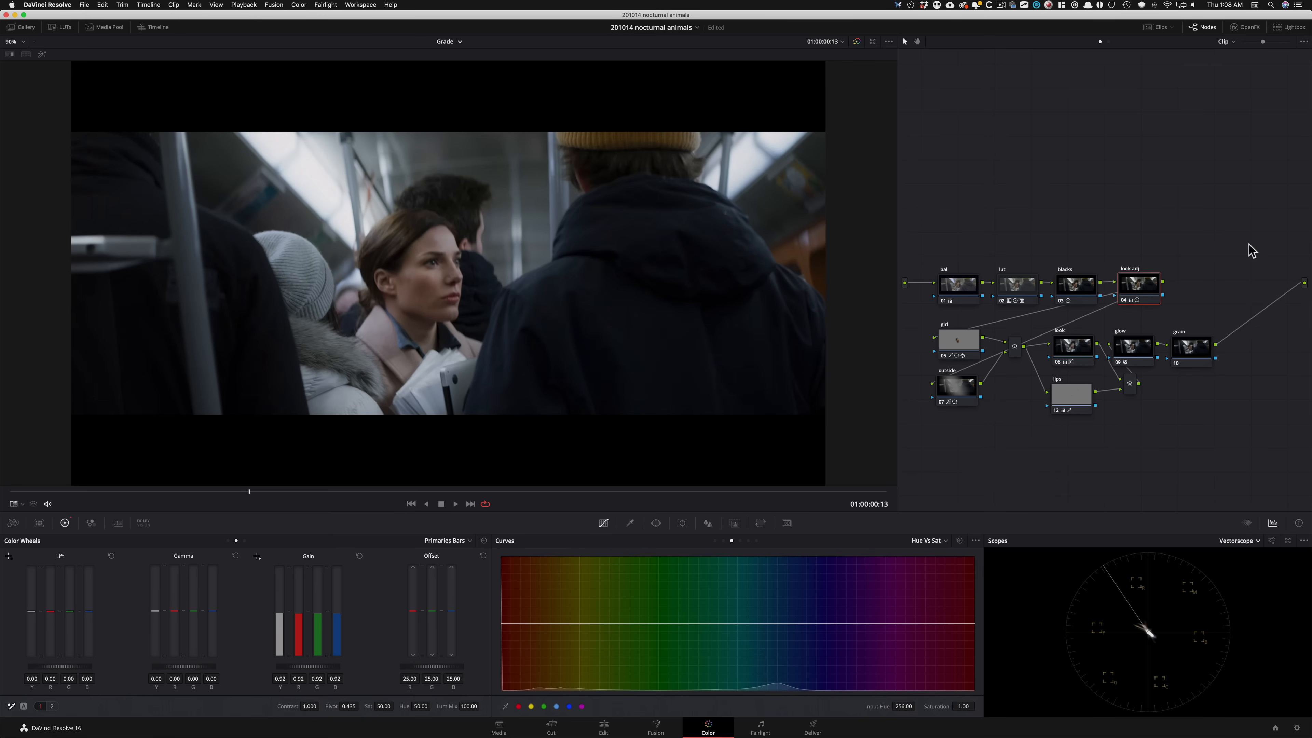
pyautogui.press('super+w')
pyautogui.press('super+w')
pyautogui.click(1189, 355)
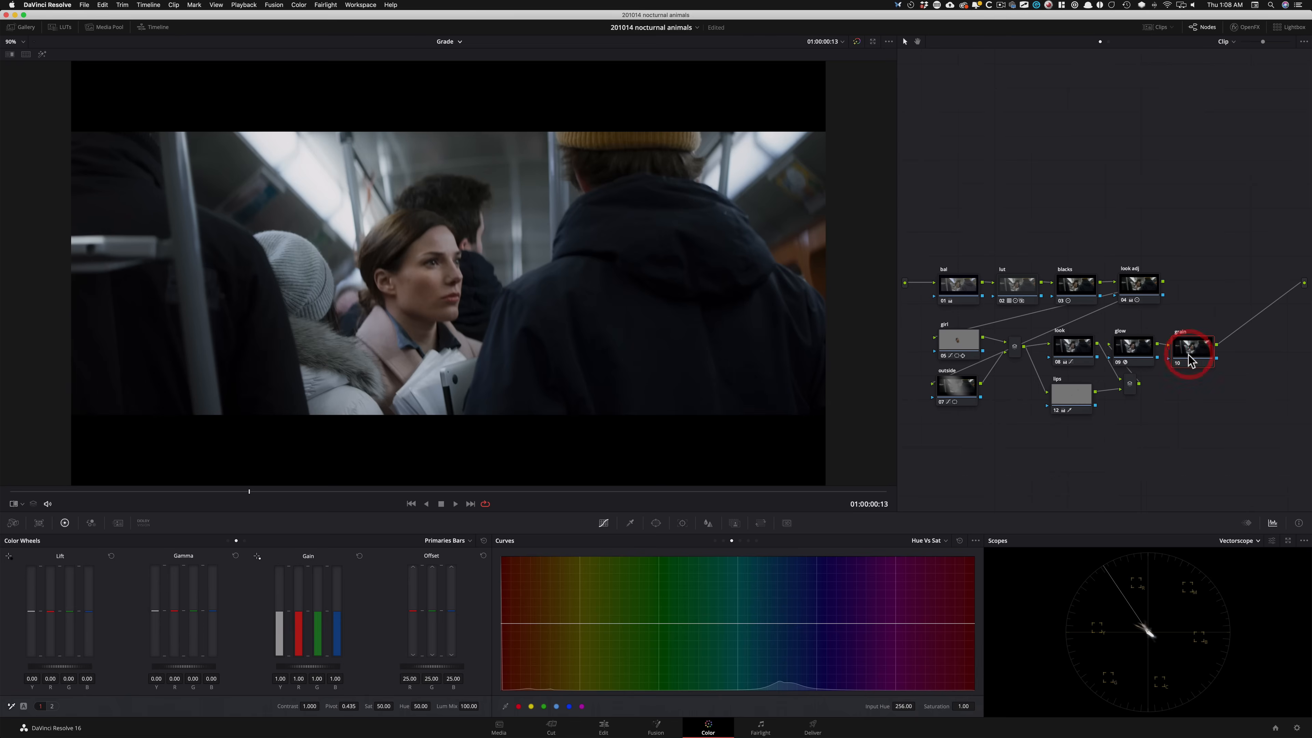
pyautogui.press('super+w')
pyautogui.press('super+w')
# Set the look adj node's gain to 0.88 on all channels, checking the brightness against the reference still
pyautogui.click(1135, 293)
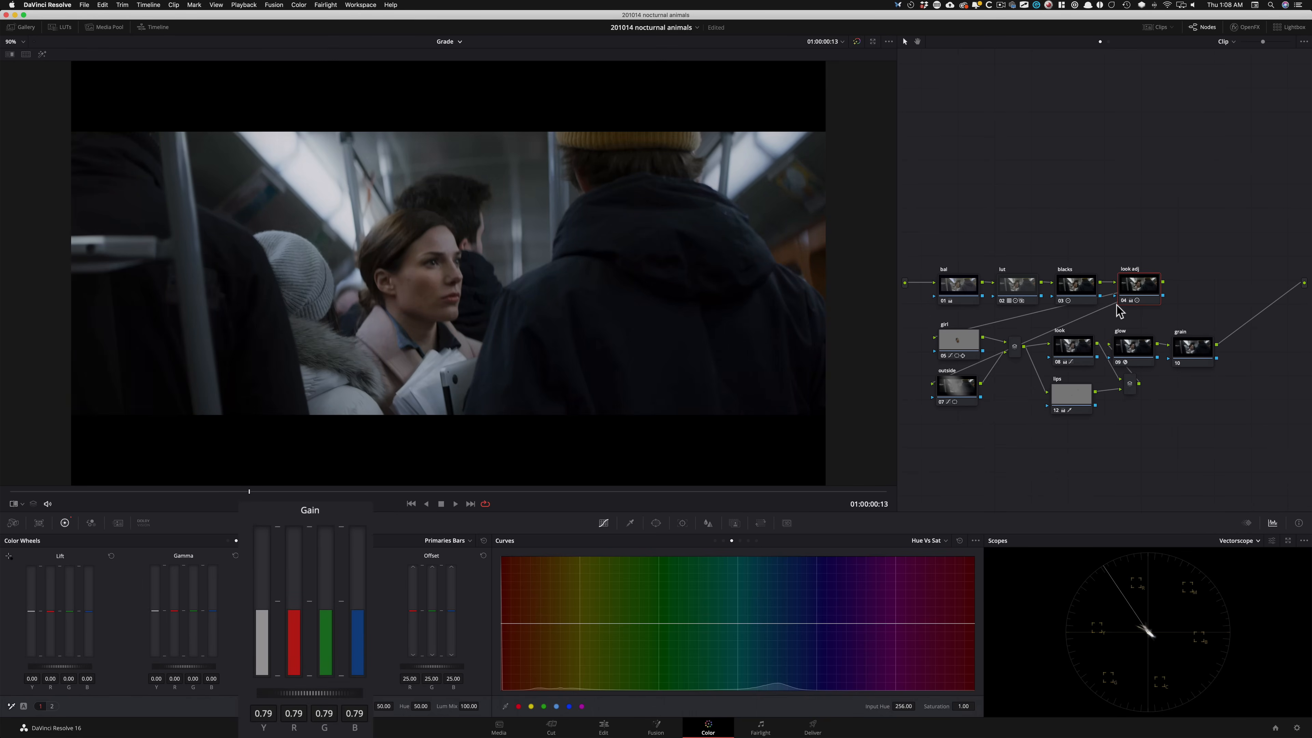
pyautogui.press('super+w')
pyautogui.press('super+w')
pyautogui.press('super+w')
pyautogui.press('super+w')
pyautogui.press('super+w')
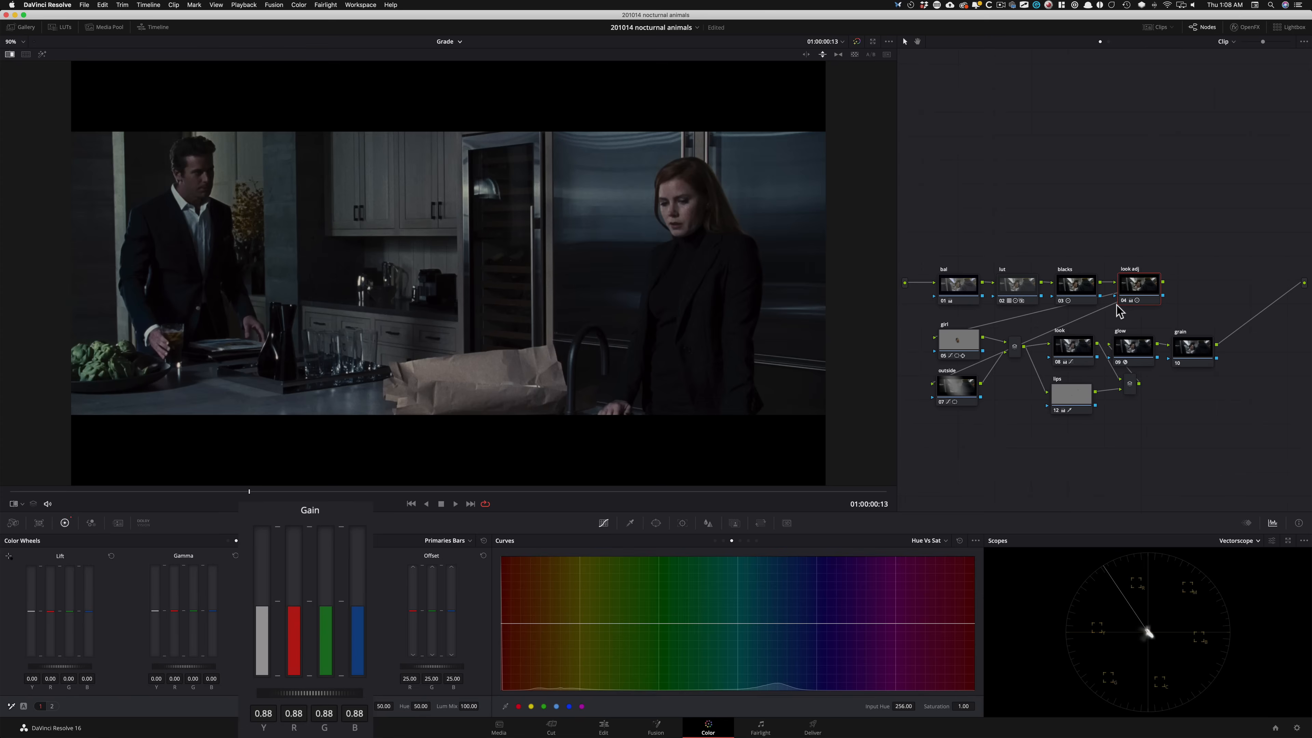
pyautogui.press('super+w')
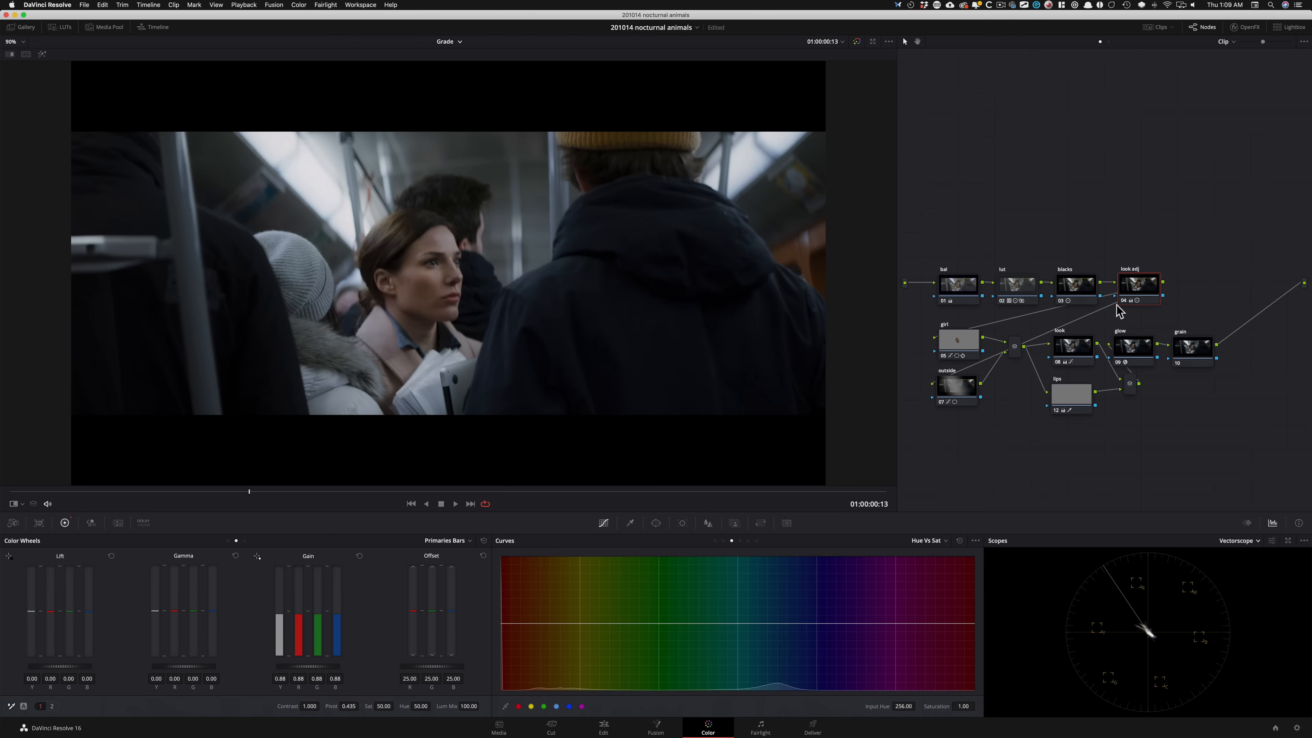
# Select the look node and warm its RGB gain to 1.02, 0.97, 0.99, alternating between the shot and the reference still
pyautogui.hotkey('shift', "'")
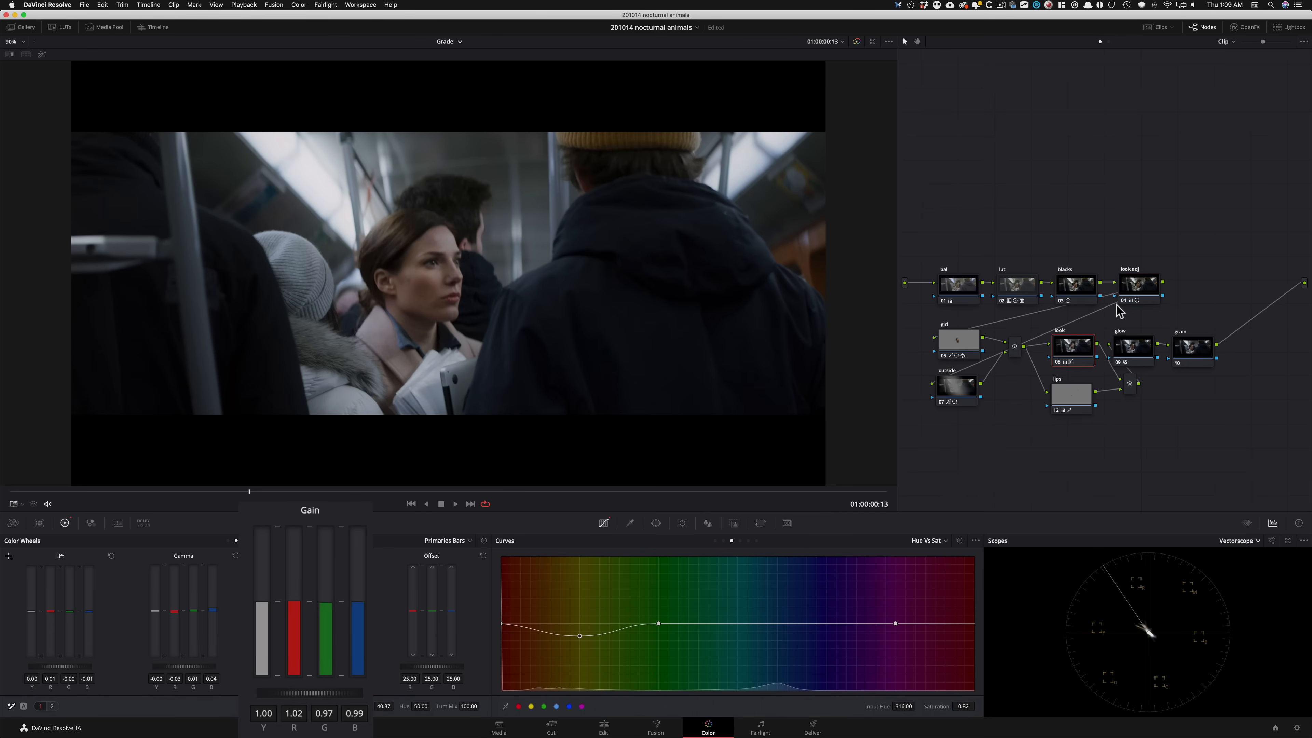
pyautogui.press('super+w')
pyautogui.press('super+w')
pyautogui.press('super+w')
pyautogui.press('super+w')
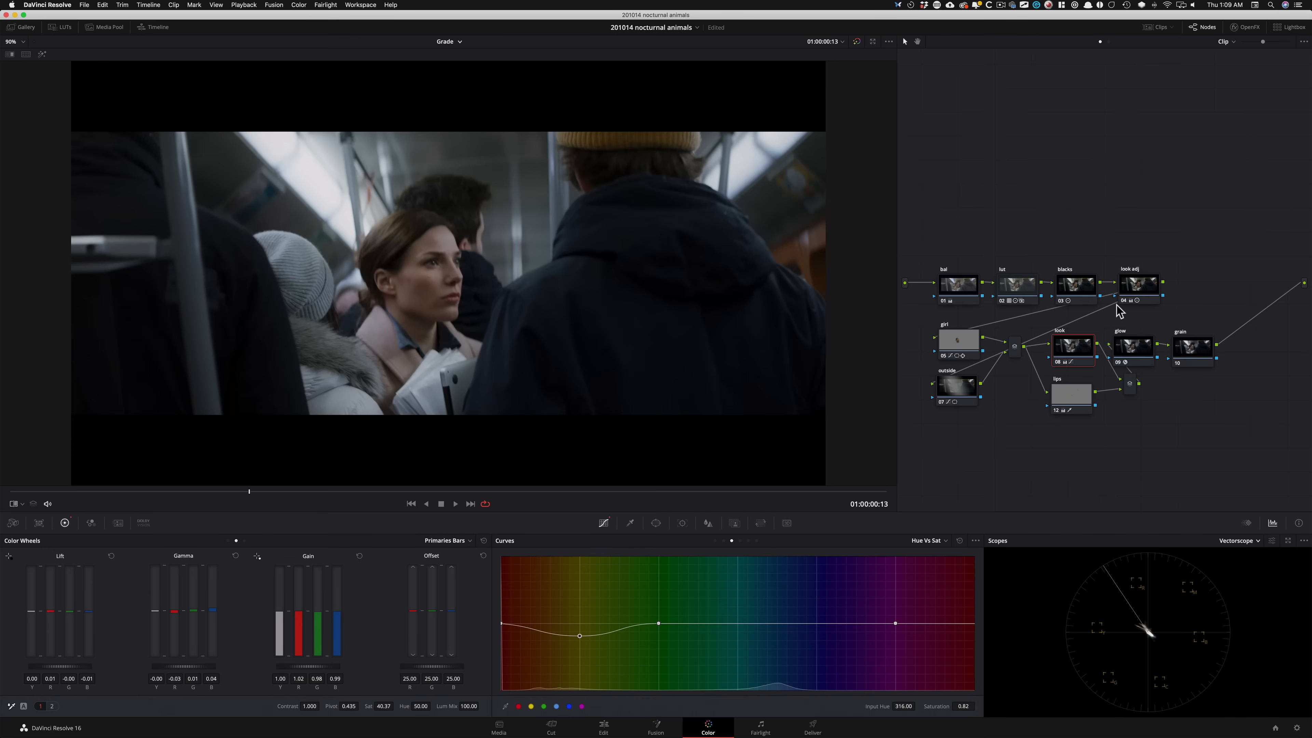
pyautogui.press('super+w')
pyautogui.press('super+w')
pyautogui.press('super+w')
pyautogui.press('super+w')
pyautogui.press('super+w')
pyautogui.press('super+w')
pyautogui.press('super+w')
pyautogui.press('super+w')
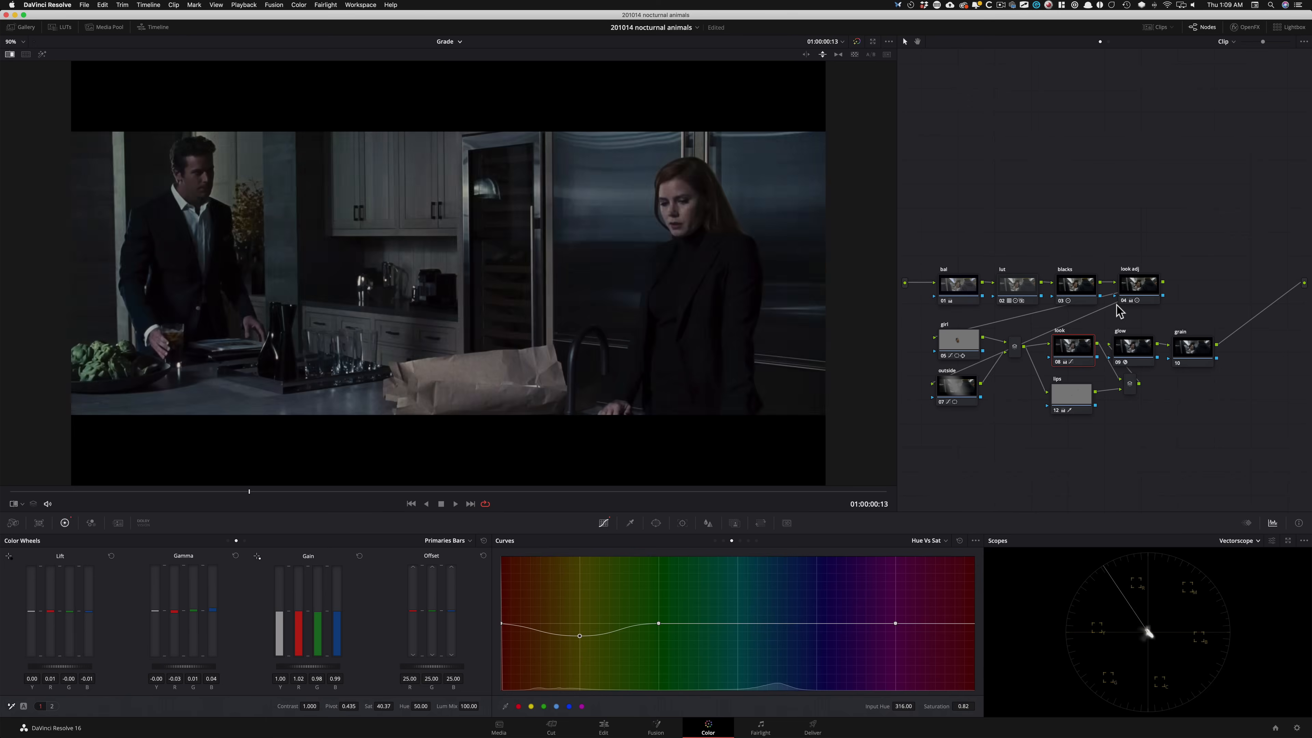
# Lower the look node's RGB gamma to -0.05, -0.01, 0.02 and split the viewer with the reference still above the shot
pyautogui.press('super+w')
pyautogui.press('super+w')
pyautogui.hotkey('alt', 'w')
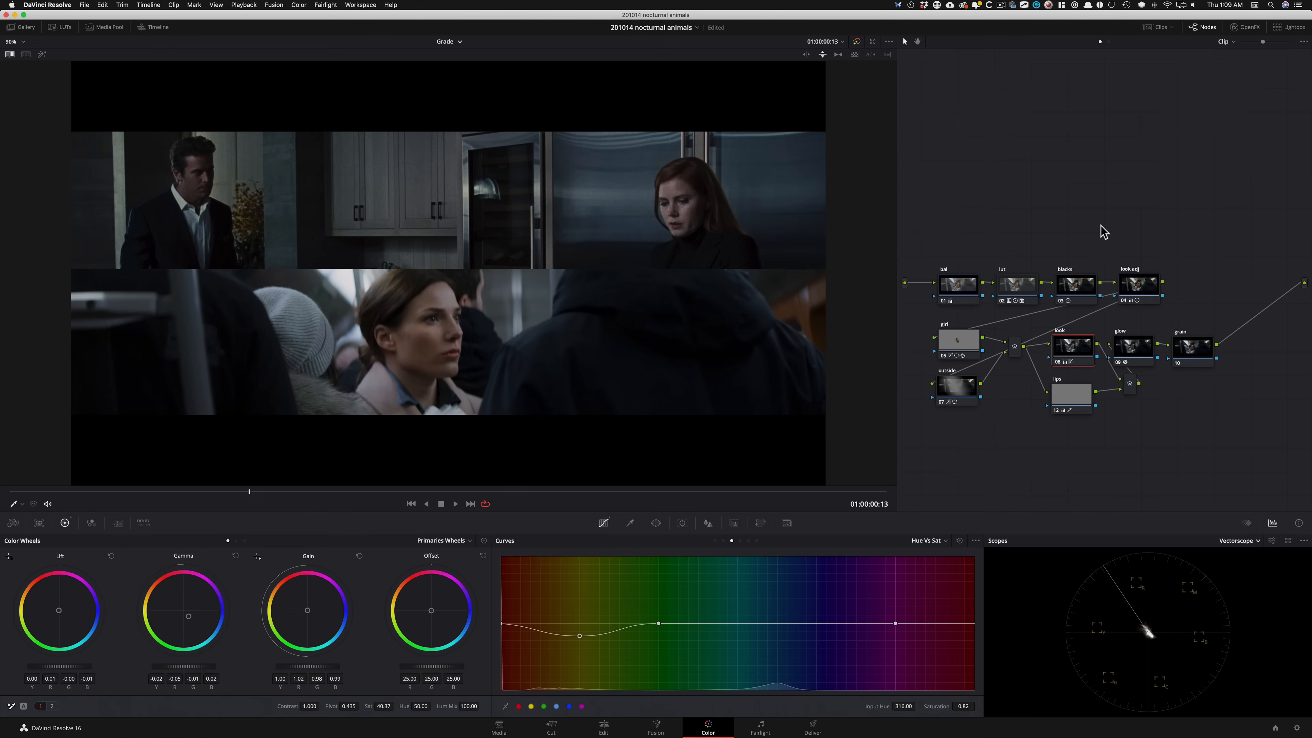
# Turn the look node off and on to examine its effect beside the reference still
pyautogui.press('super+d')
pyautogui.press('super+d')
pyautogui.press('super+d')
pyautogui.press('super+d')
pyautogui.press('super+d')
pyautogui.press('super+d')
pyautogui.press('super+d')
pyautogui.press('super+d')
pyautogui.press('super+d')
pyautogui.press('super+d')
# Select the lips node and set its Hue Vs Hue rotation at input hue 256.00 to -2.64
pyautogui.click(1075, 405)
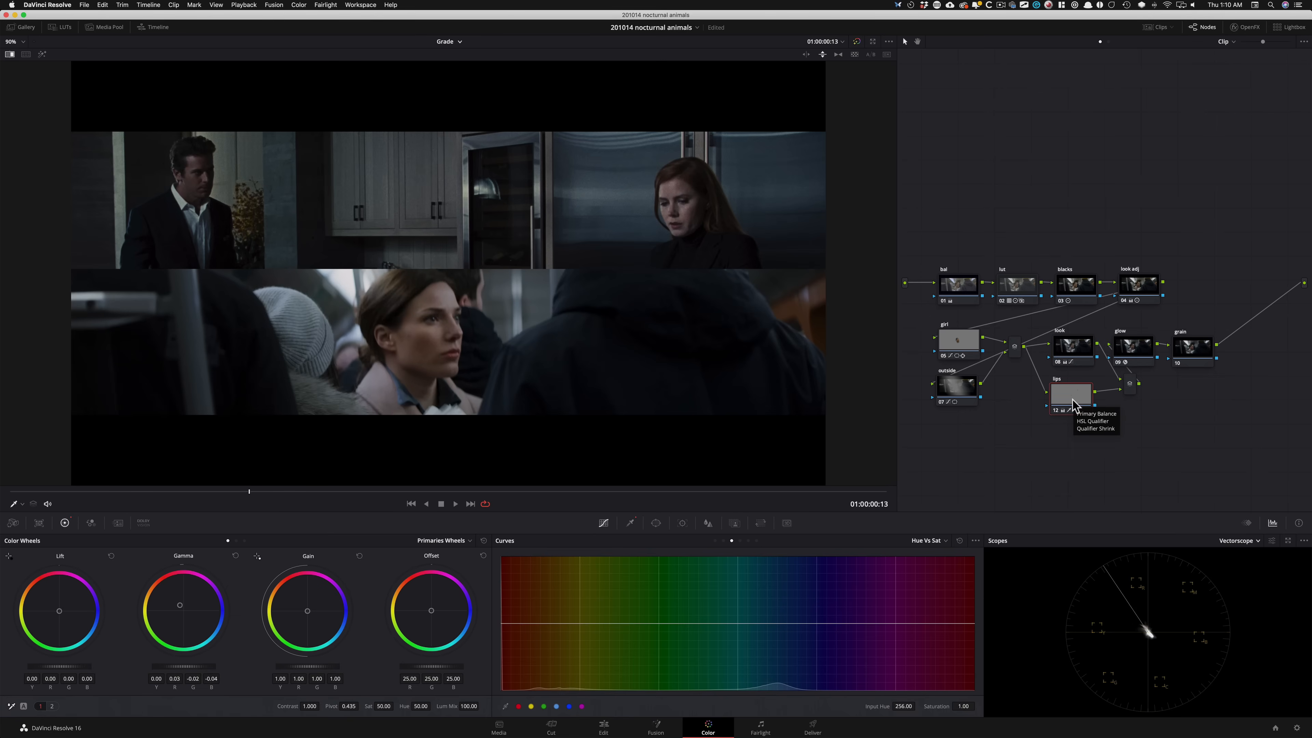
pyautogui.hotkey('alt', 'z')
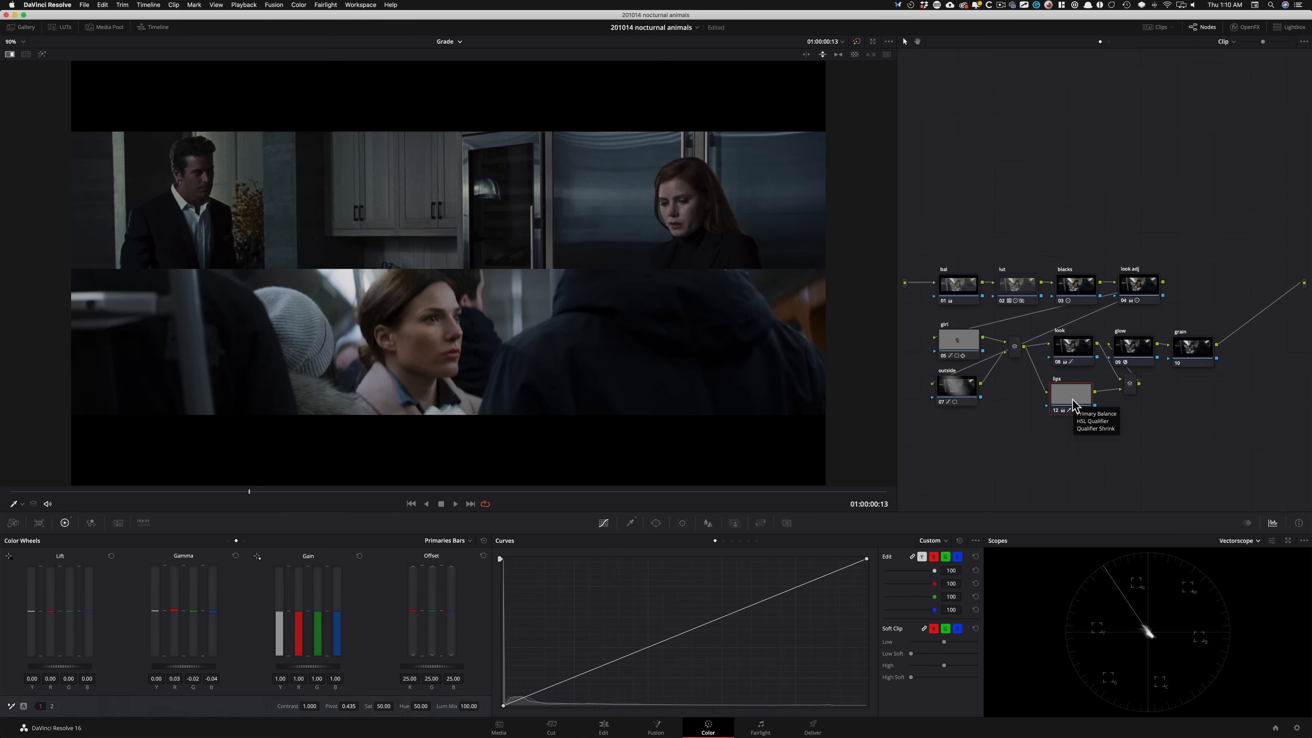
pyautogui.hotkey('alt', 'x')
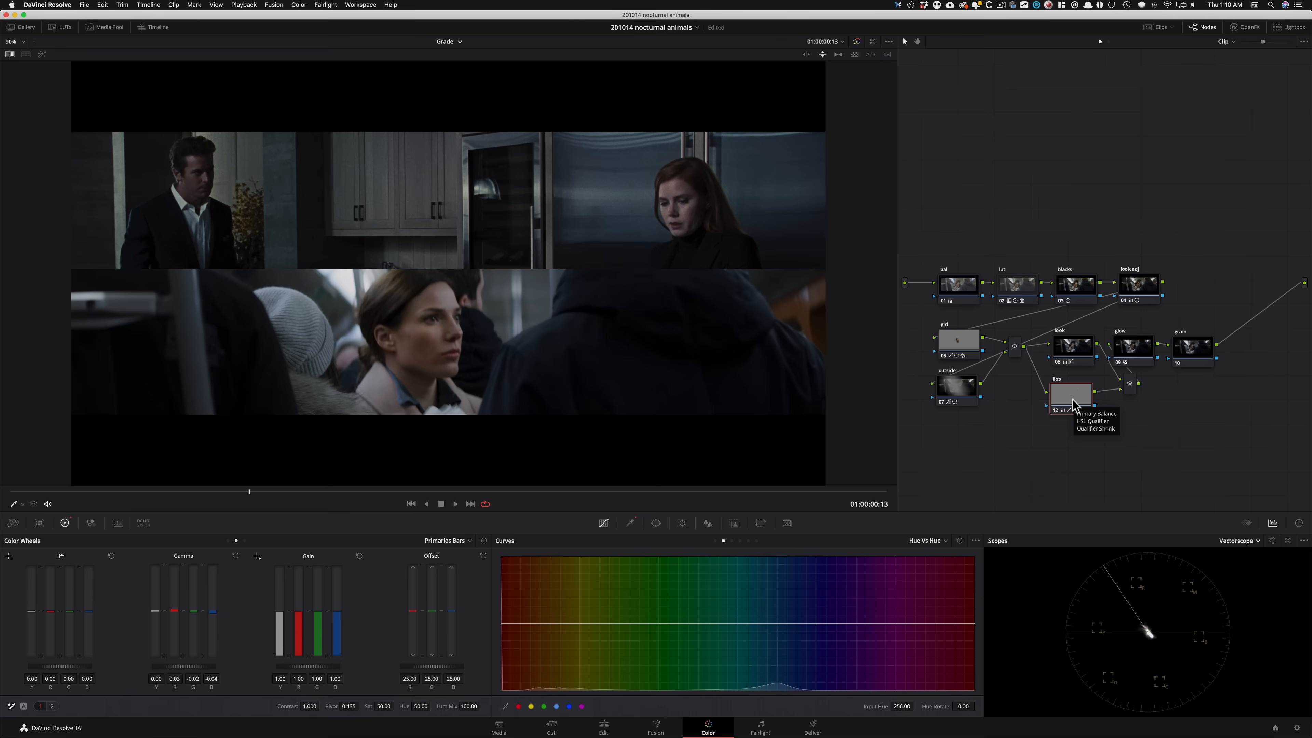
pyautogui.hotkey('alt', 'x')
pyautogui.hotkey('alt', 'x')
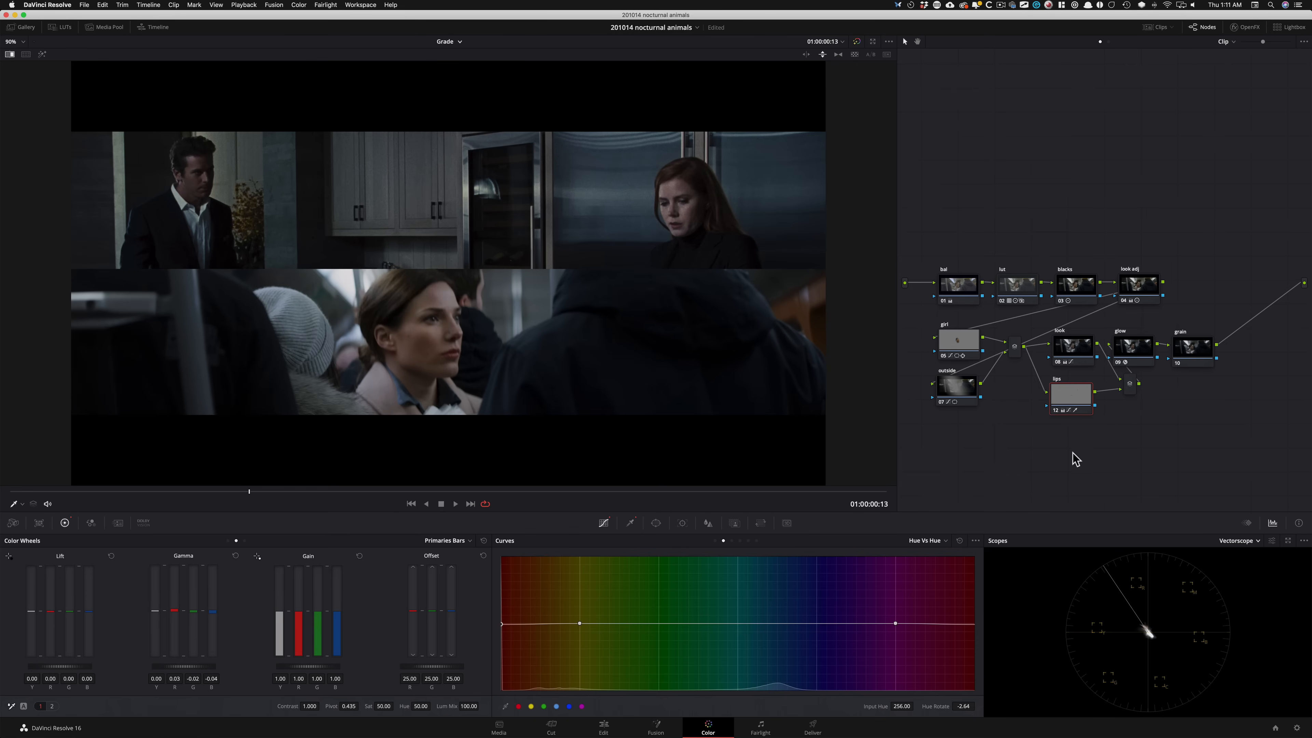
# Add a parallel node below lips and push its log midtones to 0.04, -0.04, -0.04, comparing the shot with the reference still
pyautogui.hotkey('alt', 'p')
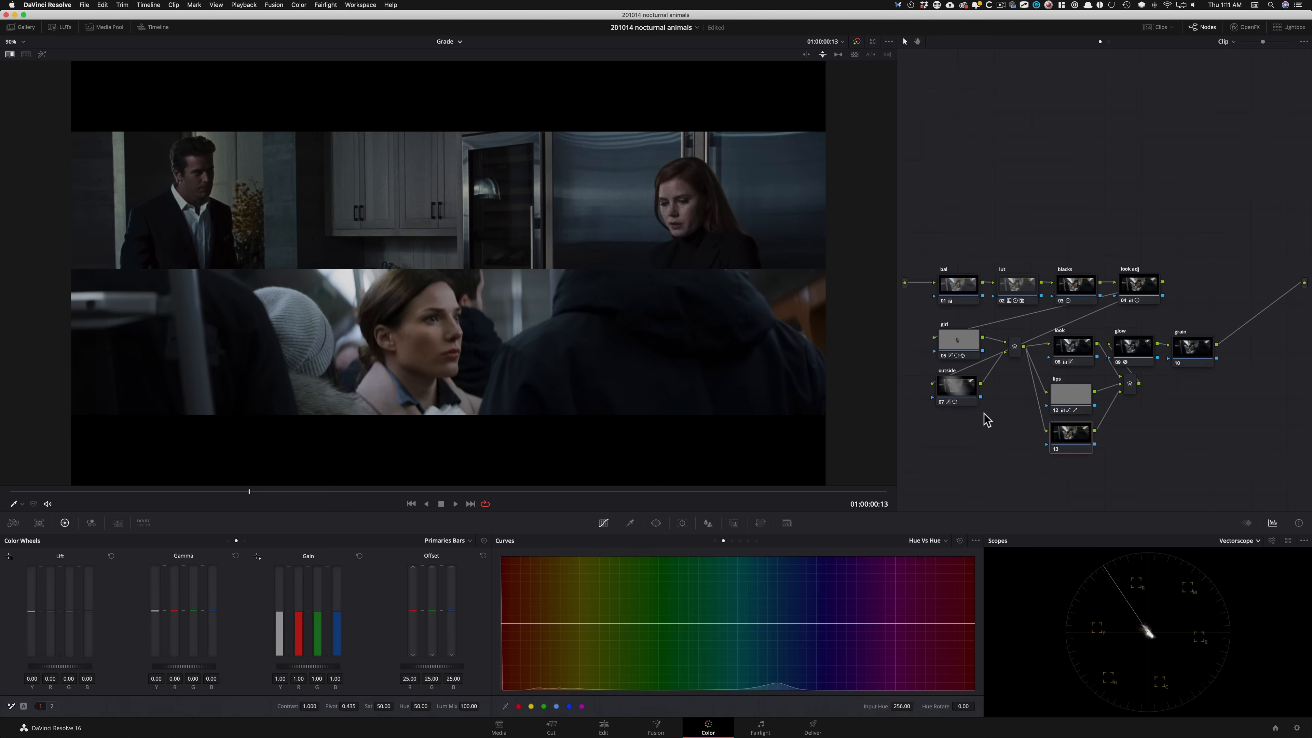
pyautogui.hotkey('alt', 'Left')
pyautogui.hotkey('alt', 'z')
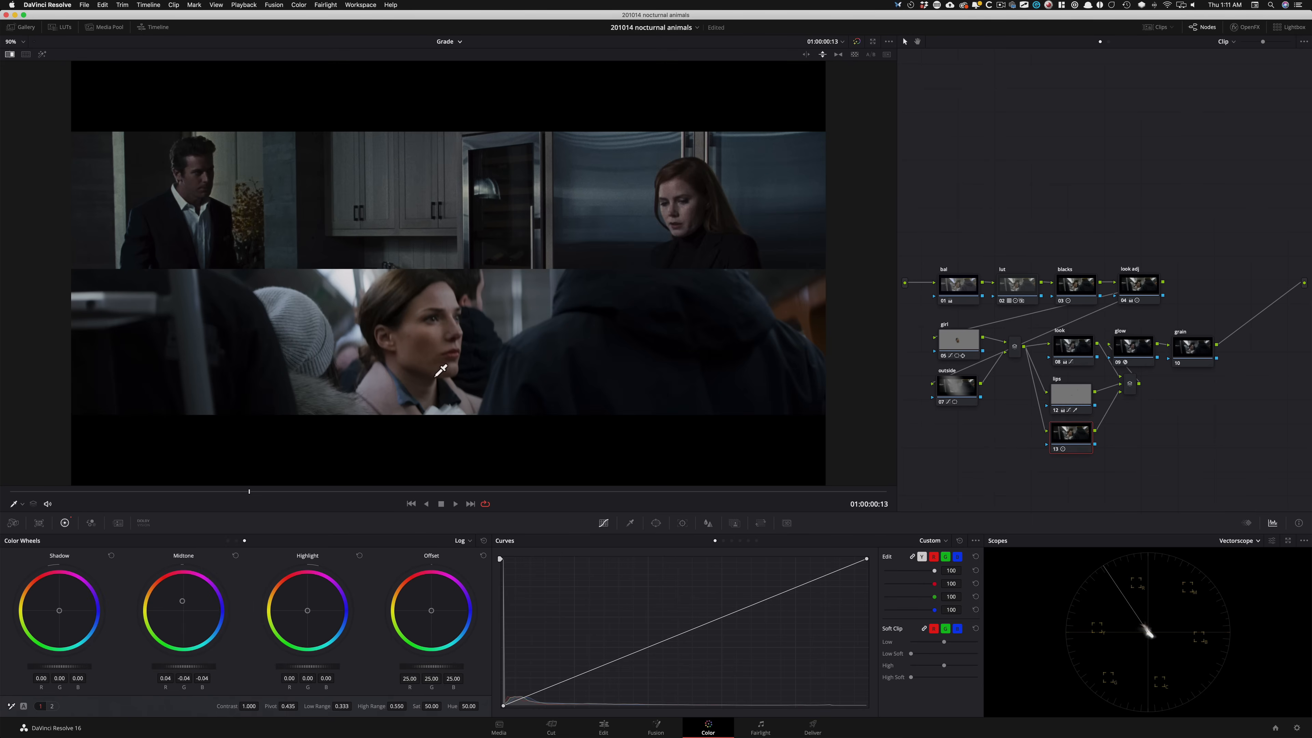
pyautogui.press('super+w')
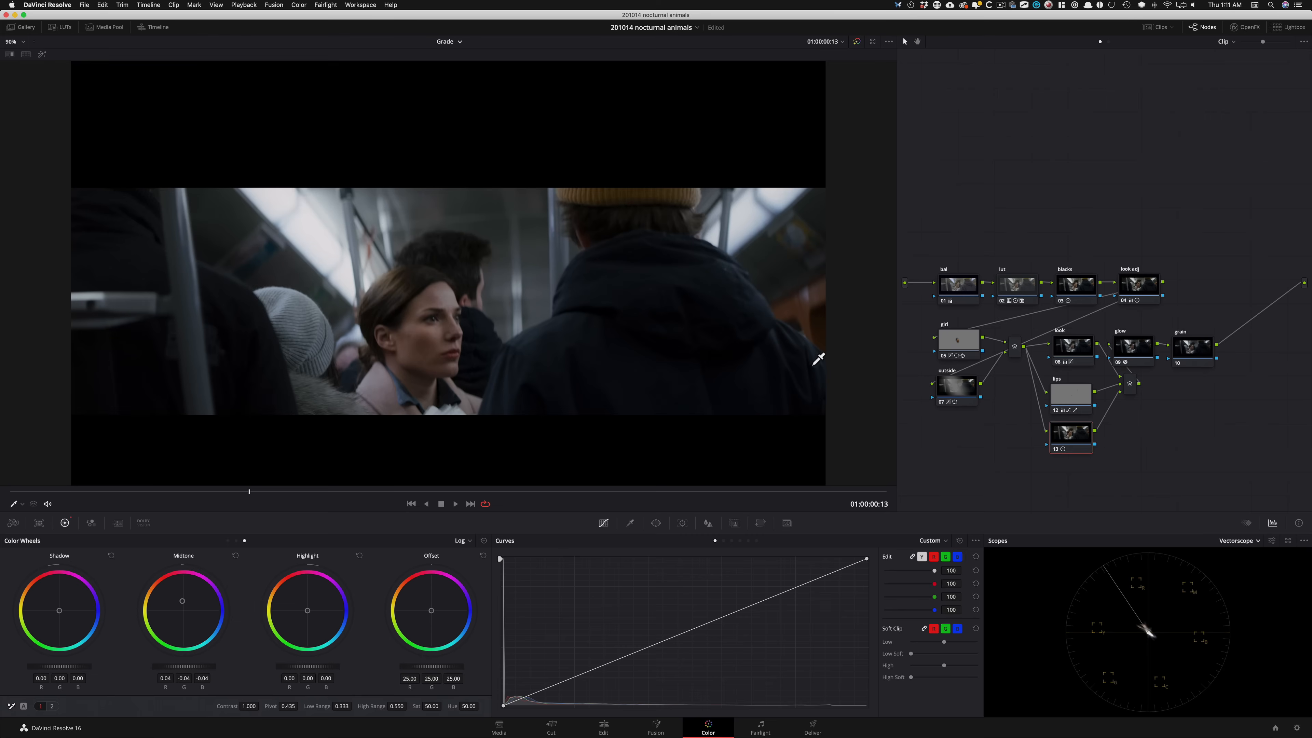
pyautogui.press('super+d')
pyautogui.press('super+w')
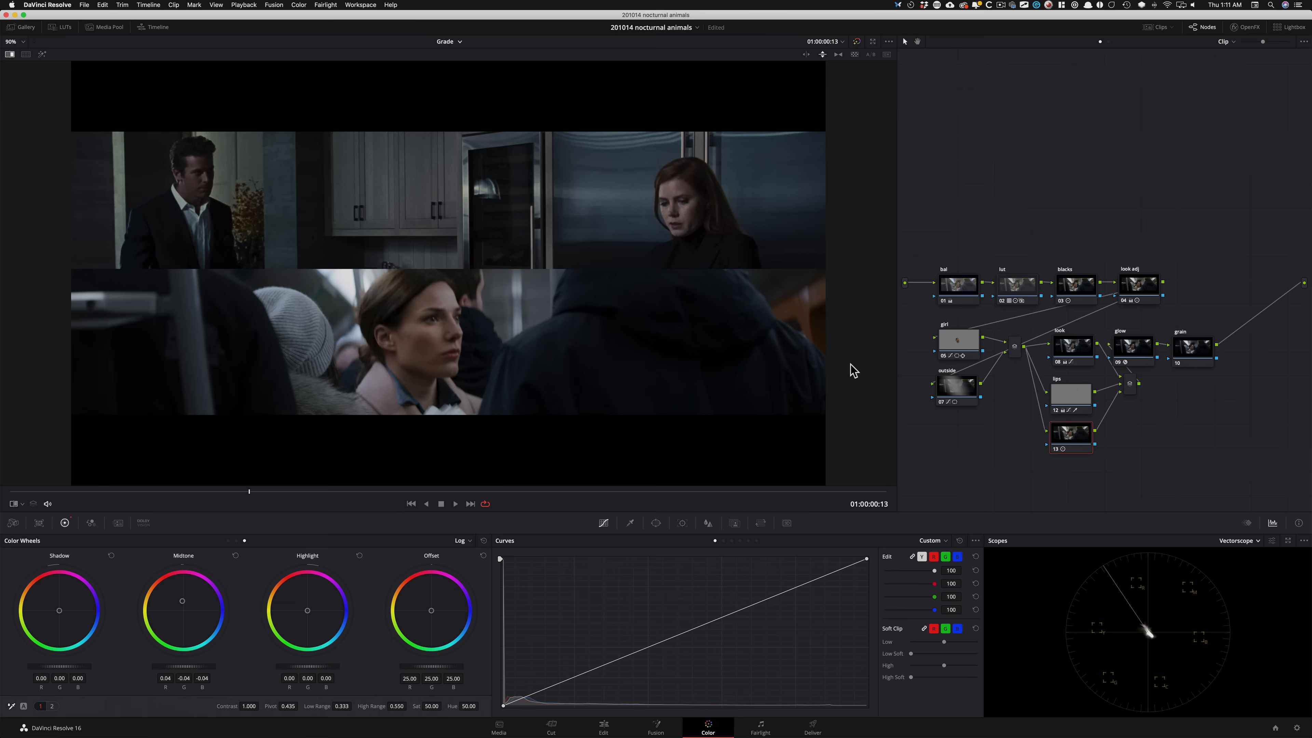
pyautogui.press('super+w')
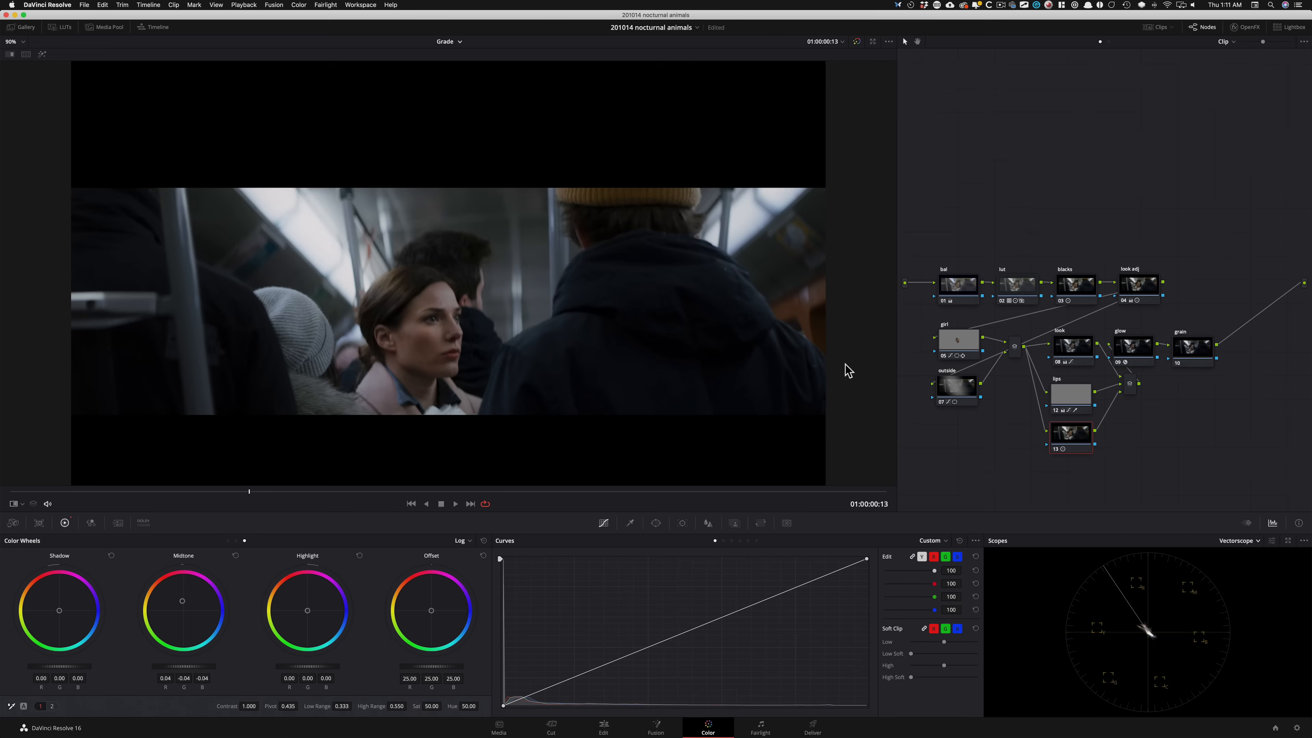
pyautogui.press('super+w')
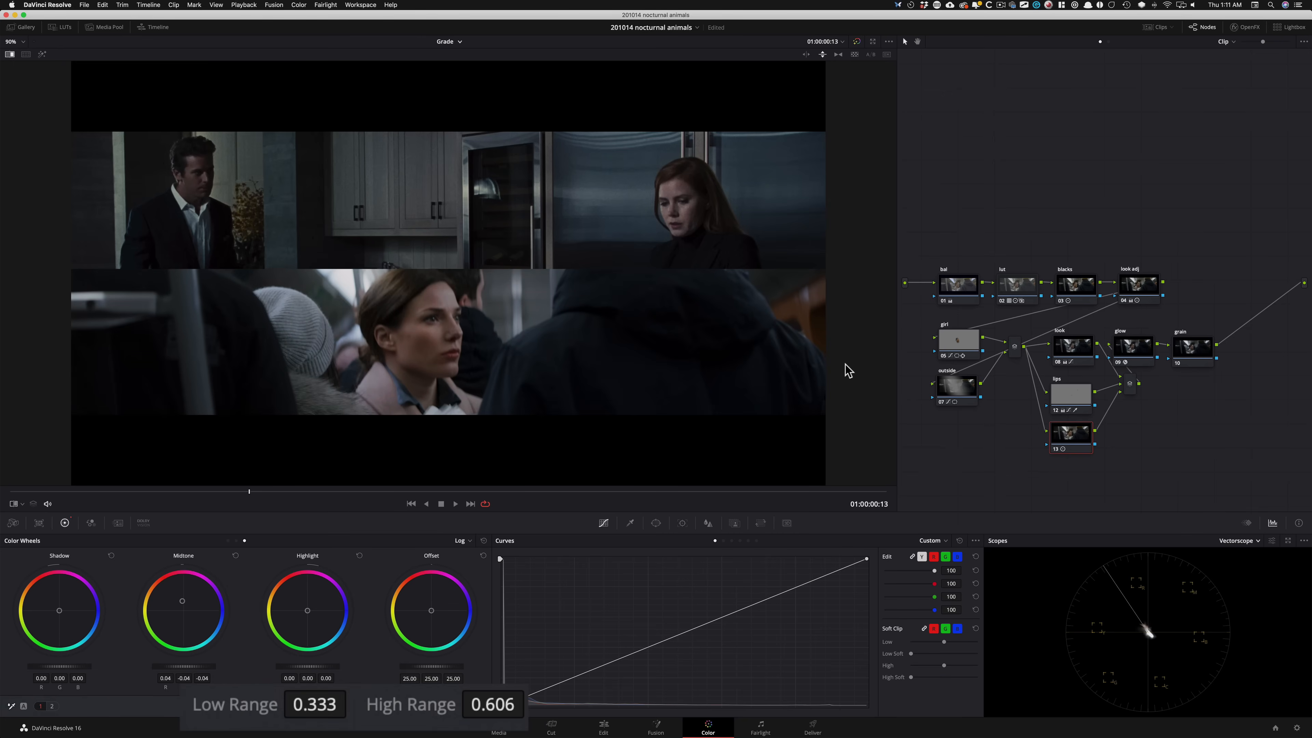
# Set the new parallel node's log low range to 0.409 and high range to 0.702, toggling the node to judge the effect
pyautogui.press('super+d')
pyautogui.press('super+d')
pyautogui.press('super+d')
pyautogui.press('super+d')
pyautogui.press('super+d')
pyautogui.press('super+d')
pyautogui.press('super+d')
pyautogui.press('super+d')
pyautogui.press('super+d')
pyautogui.press('super+d')
pyautogui.press('super+d')
pyautogui.press('super+d')
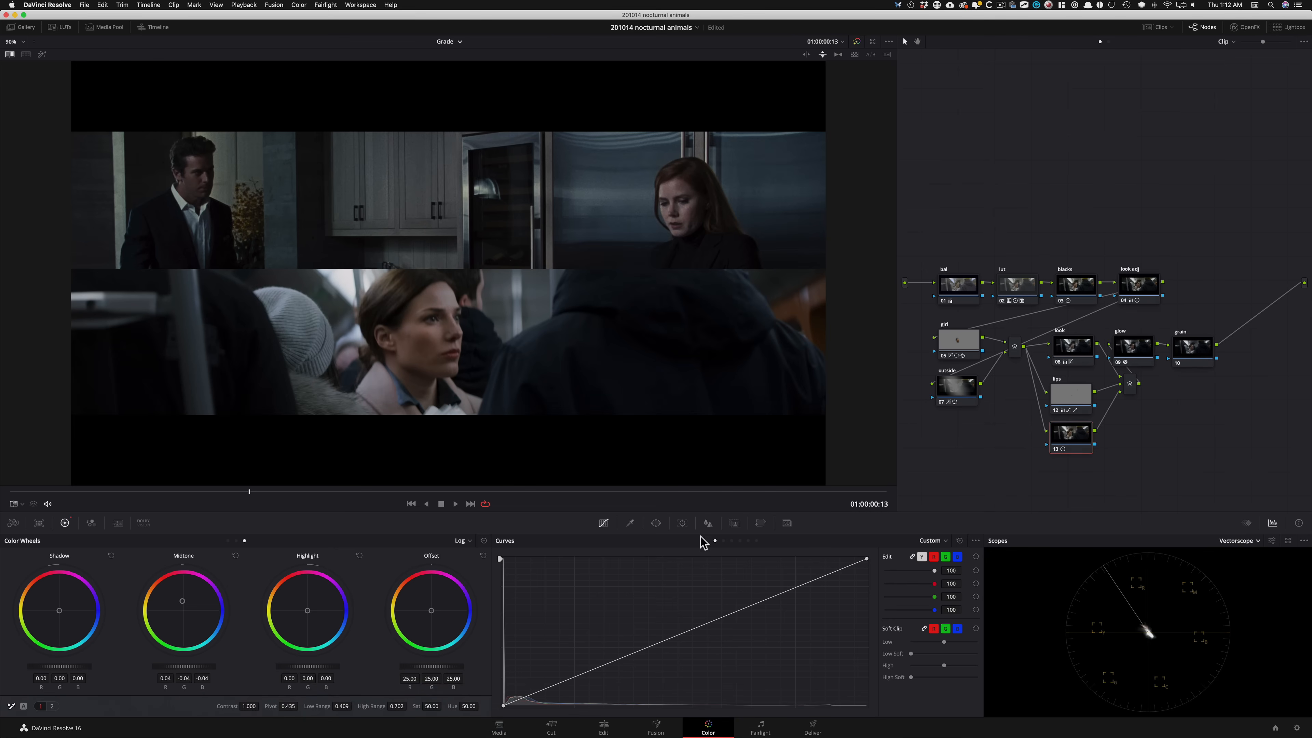
# Turn the new parallel node off and on, beside the reference still and on the unsplit shot, to examine its effect
pyautogui.press('super+d')
pyautogui.press('super+d')
pyautogui.press('super+d')
pyautogui.press('super+d')
pyautogui.press('super+d')
pyautogui.press('super+d')
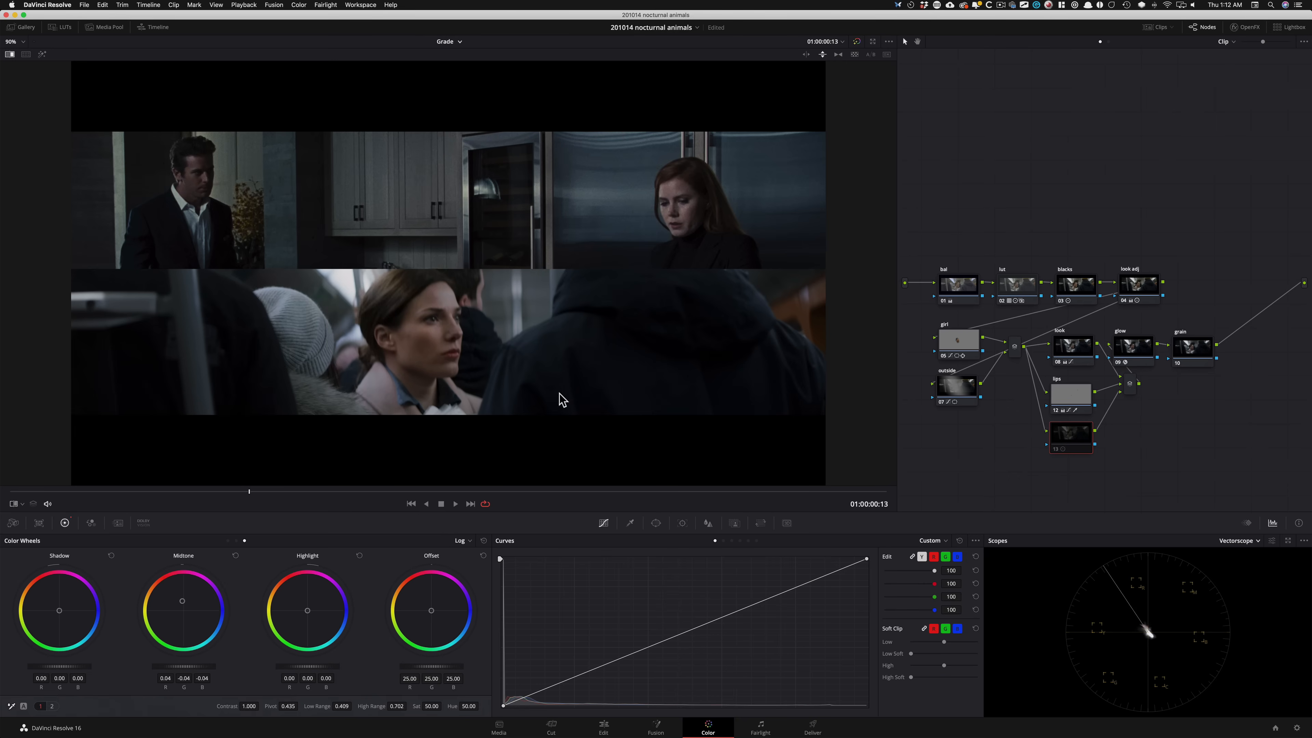
pyautogui.press('super+d')
pyautogui.press('super+d')
pyautogui.press('super+d')
pyautogui.press('super+d')
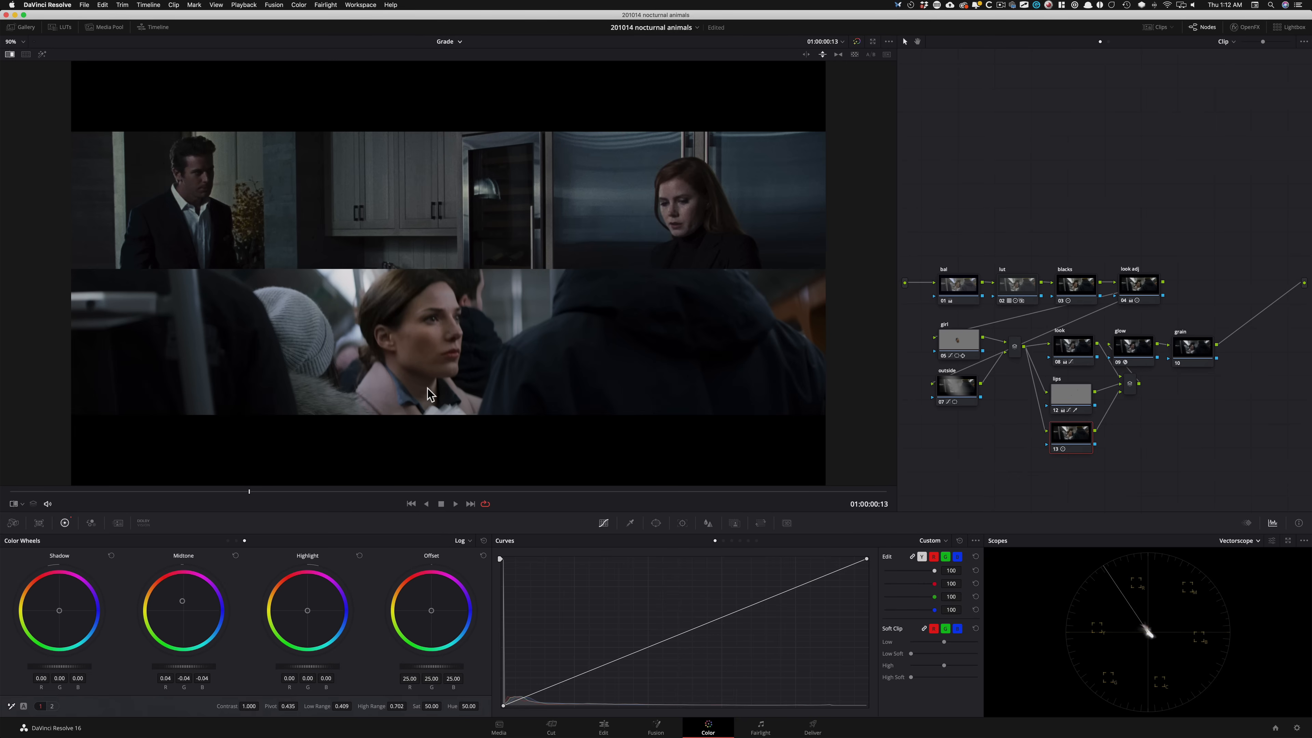
pyautogui.press('super+w')
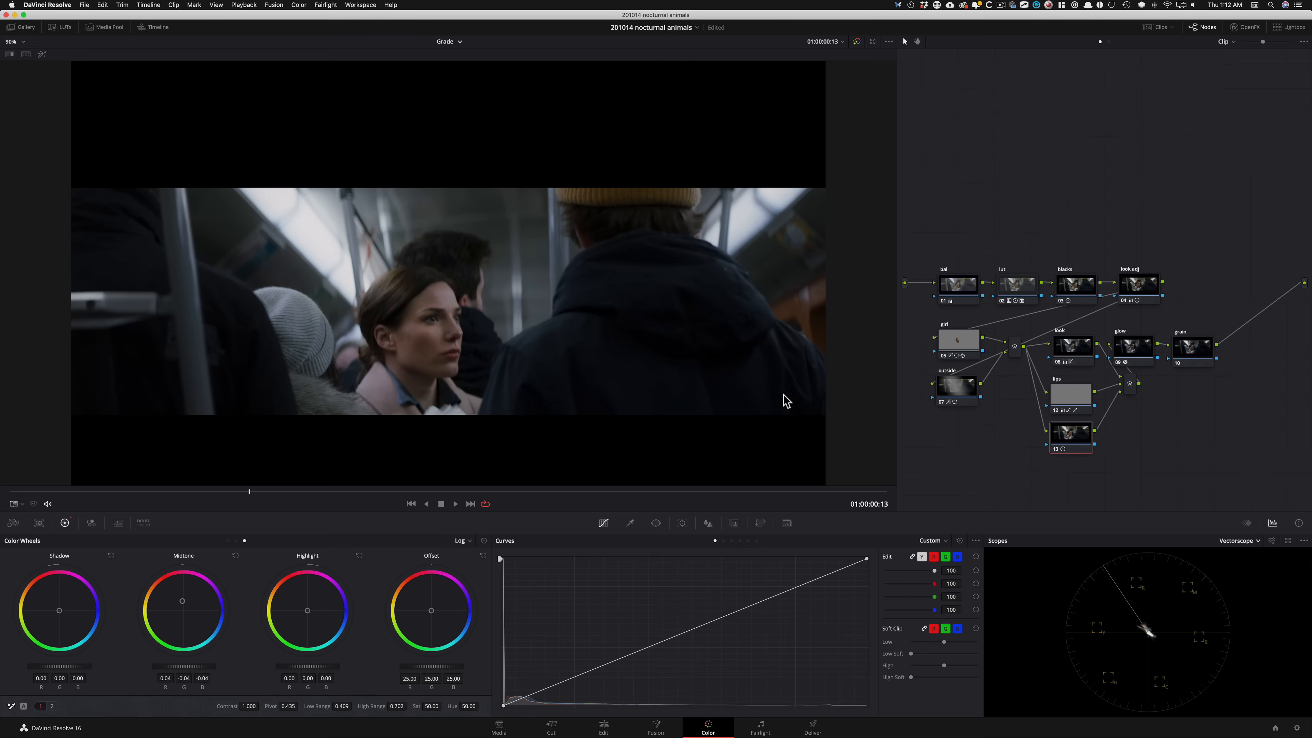
pyautogui.press('super+d')
pyautogui.press('super+d')
pyautogui.press('super+d')
pyautogui.press('super+d')
pyautogui.press('super+w')
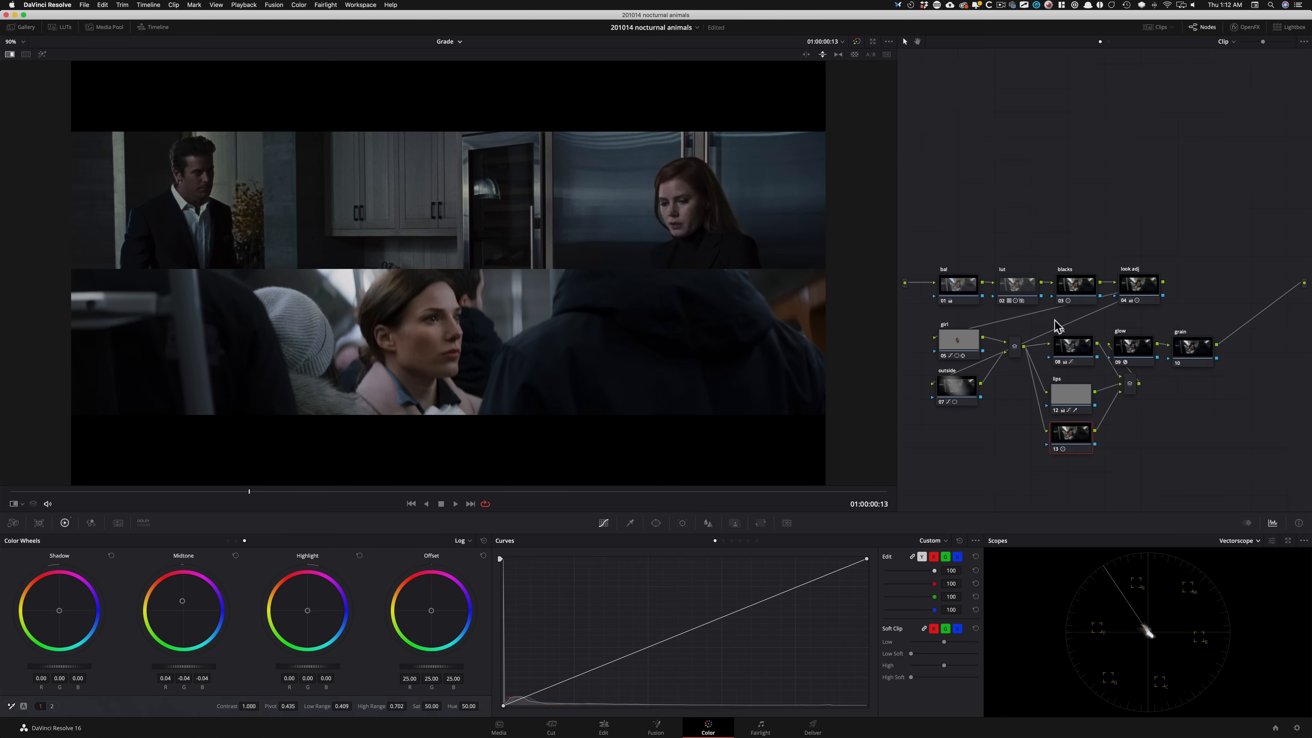
# Select the look, lips and new parallel nodes together and turn them off and on to examine their combined effect
pyautogui.moveTo(1095, 325); pyautogui.dragTo(1036, 446)
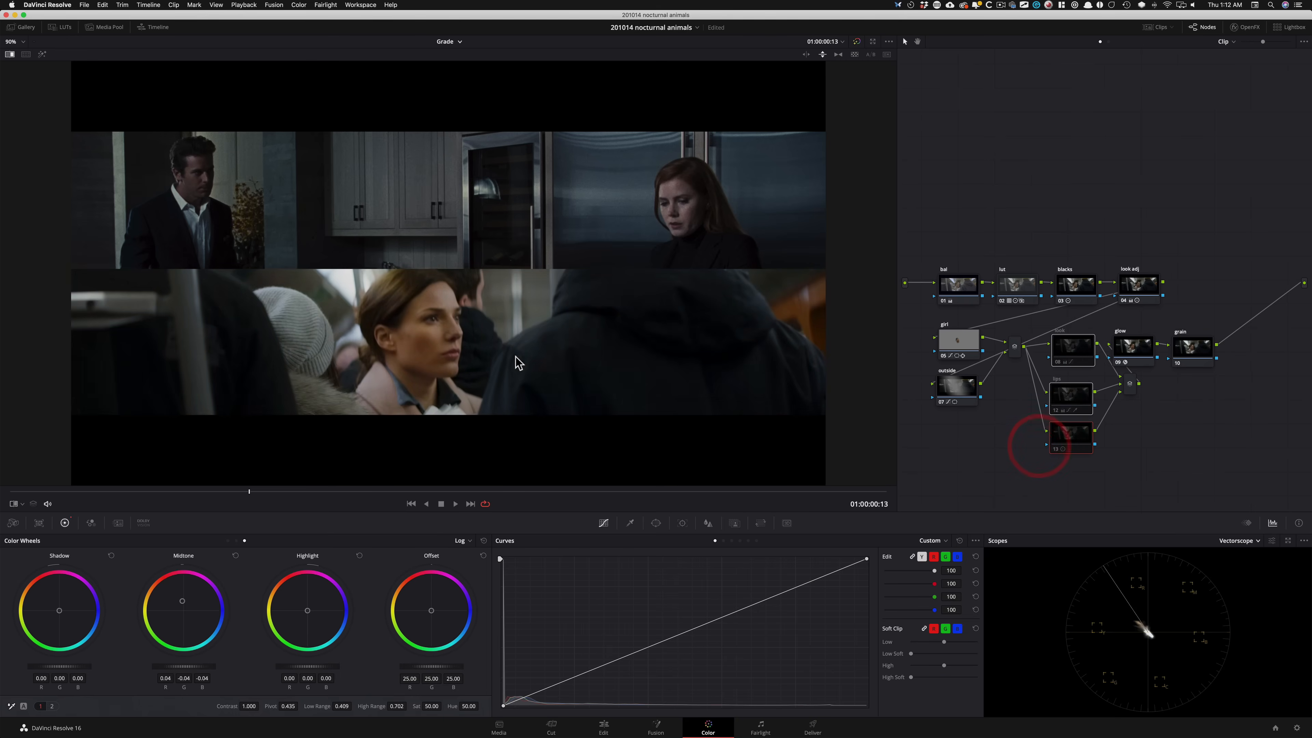
pyautogui.press('super+d')
pyautogui.press('super+d')
pyautogui.press('super+d')
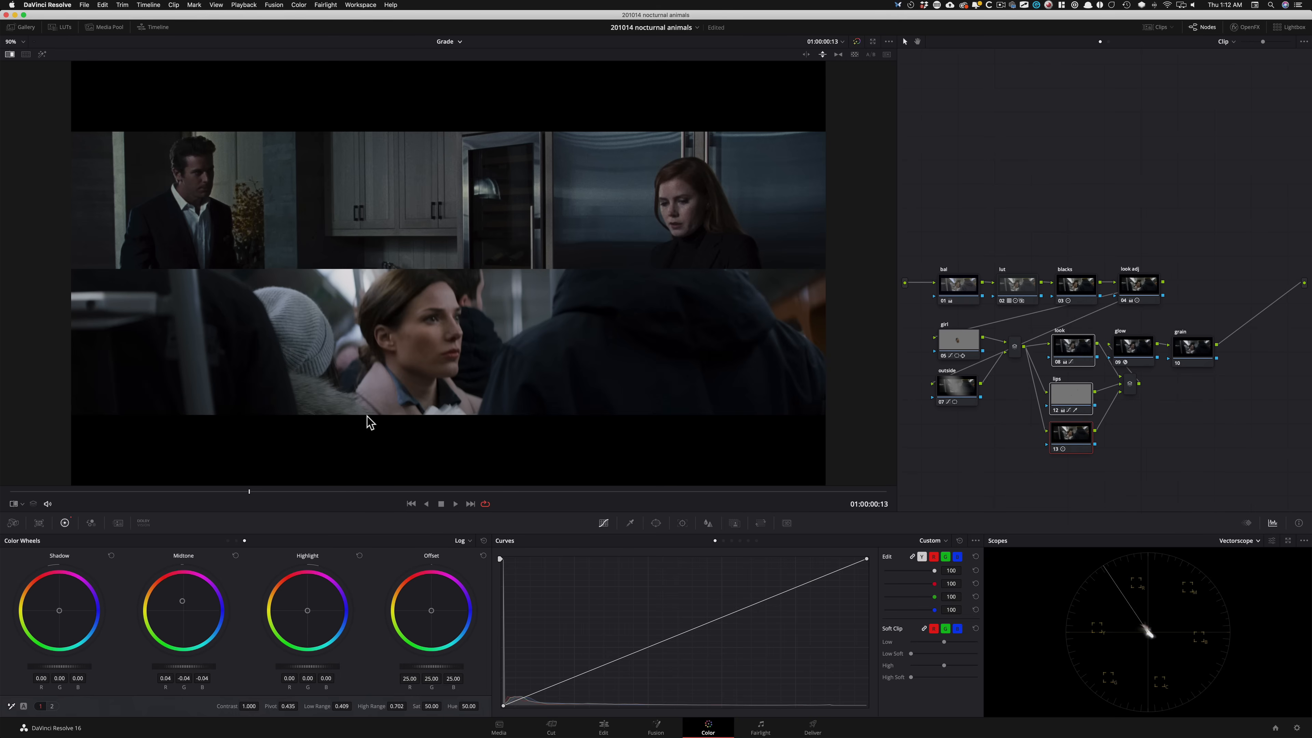
pyautogui.press('super+d')
pyautogui.press('super+d')
# Reset the shot's input sizing tilt to 0.000 and compare the full frame with the reference still
pyautogui.press('alt+super+w')
pyautogui.press('alt+super+w')
pyautogui.hotkey('alt', 'shift', 'z')
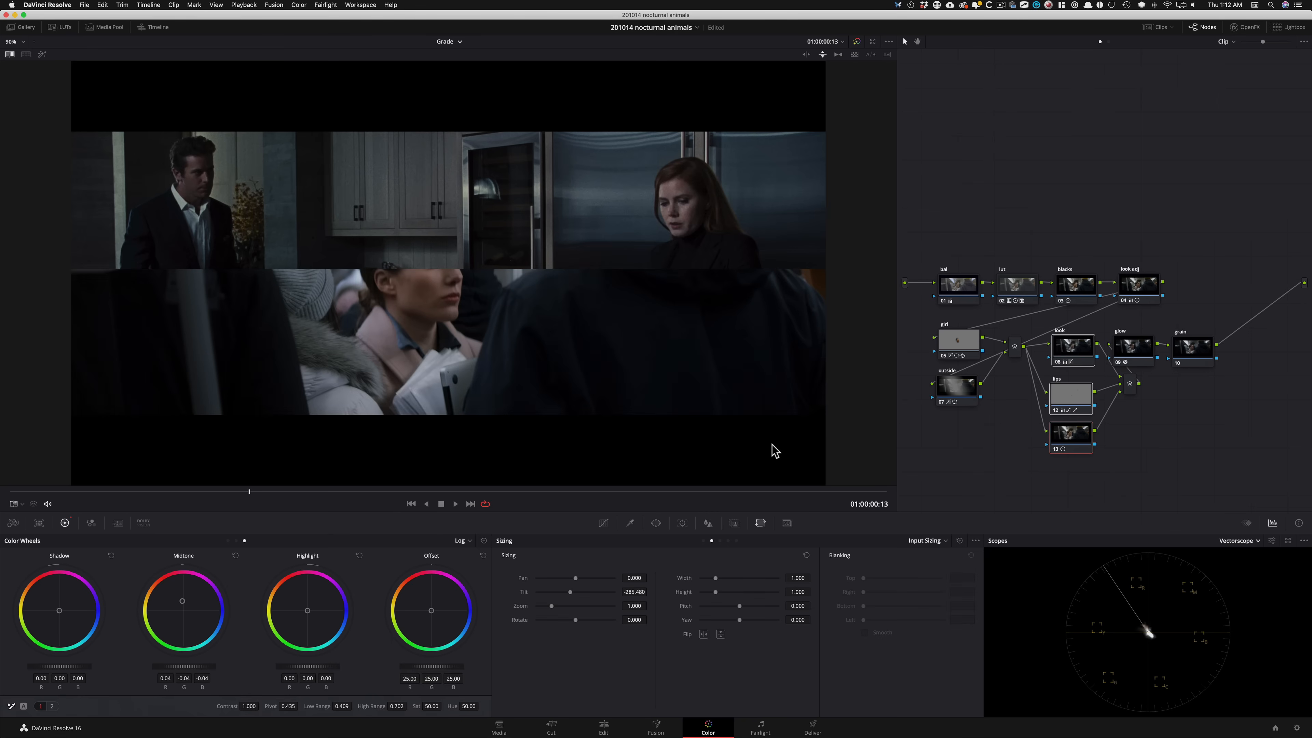
pyautogui.press('alt+super+w')
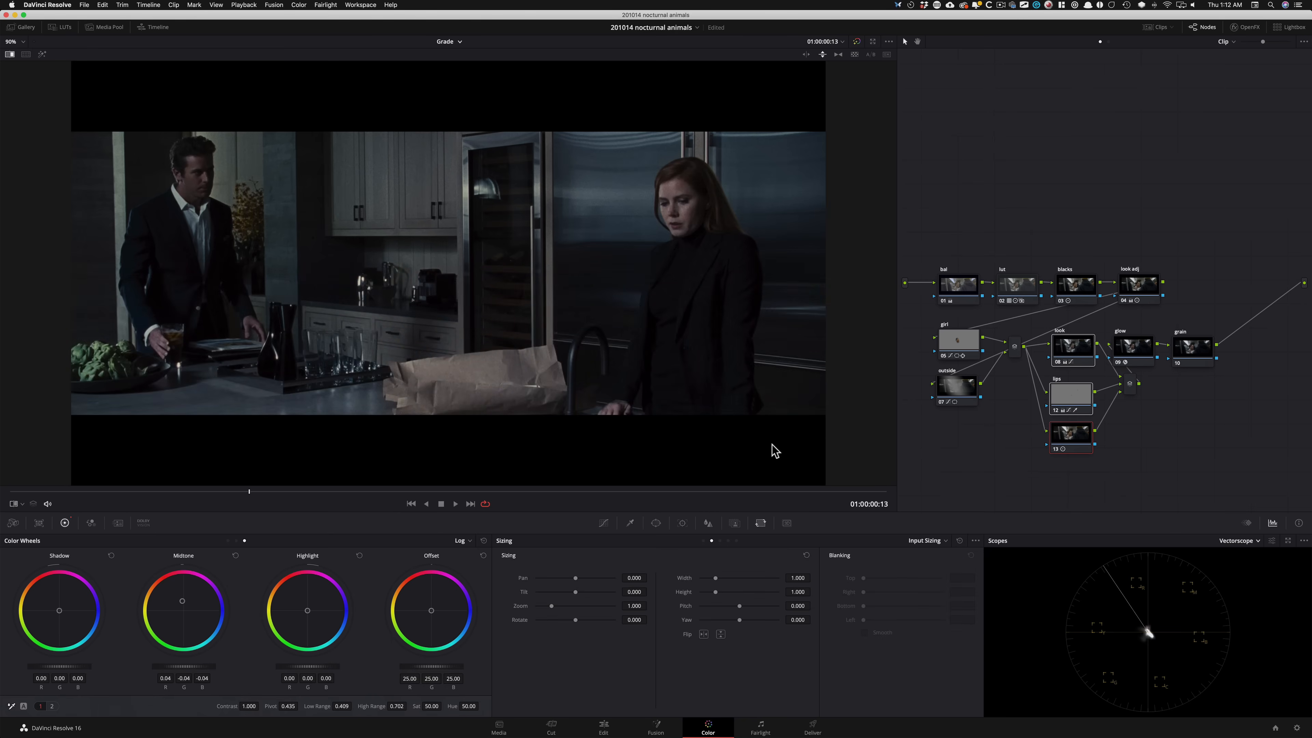
pyautogui.press('super+w')
pyautogui.press('super+w')
pyautogui.press('super+w')
# Select the grain node and change its Film Grain preset to 16mm 500T, checking it against the reference still
pyautogui.click(1204, 353)
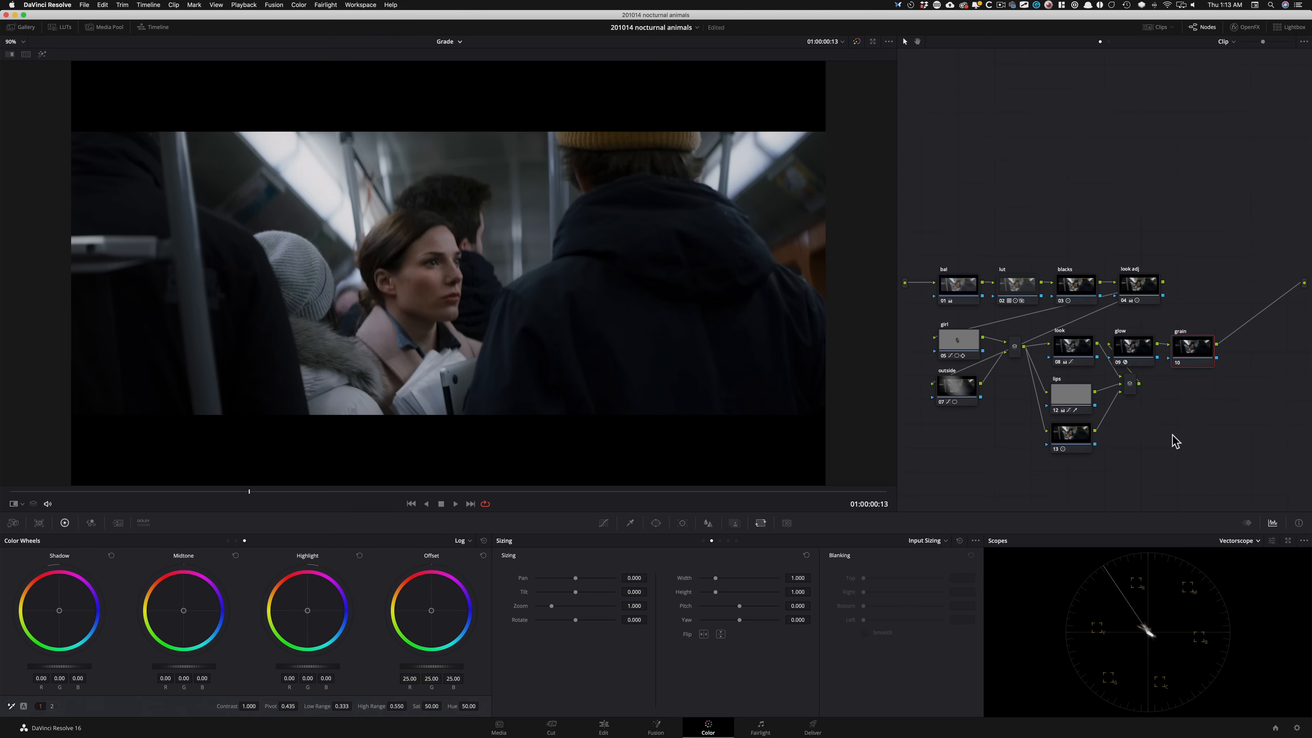
pyautogui.press('super+6')
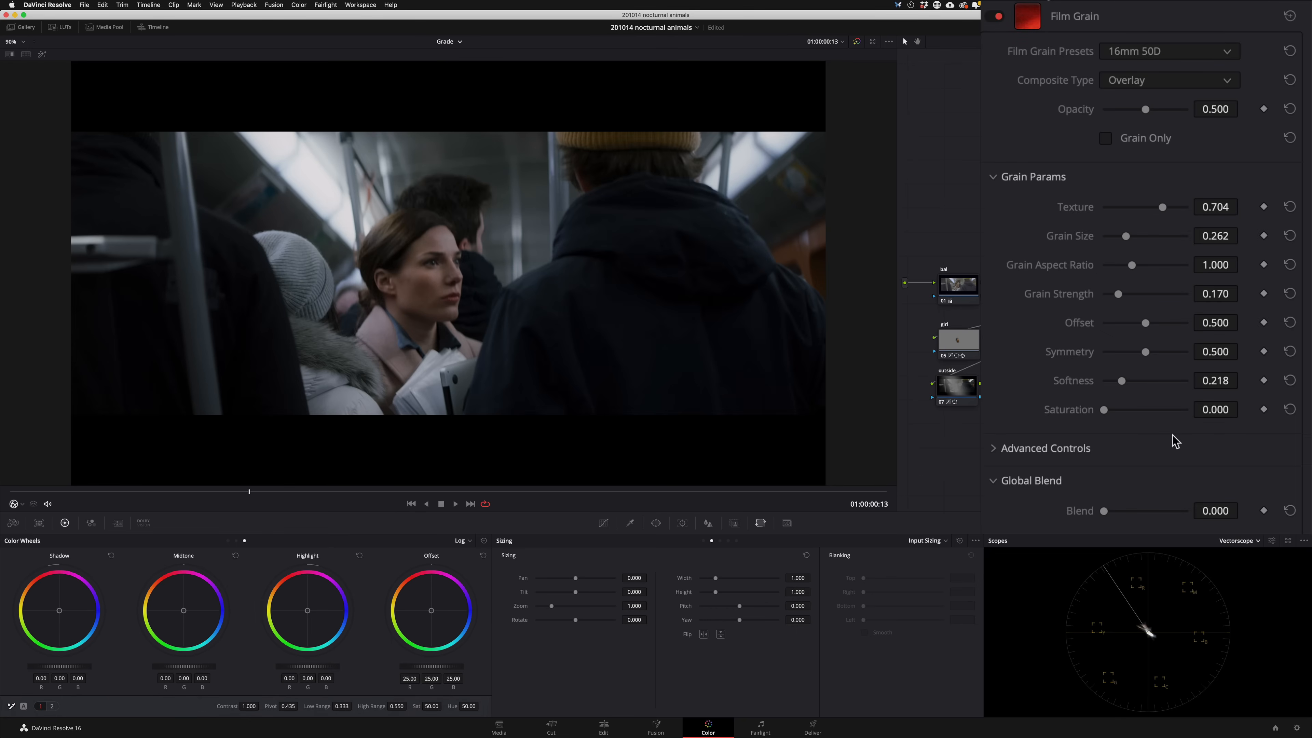
pyautogui.press('Down')
pyautogui.press('Down')
pyautogui.press('Down')
pyautogui.press('Up')
pyautogui.hotkey('ctrl', 'w')
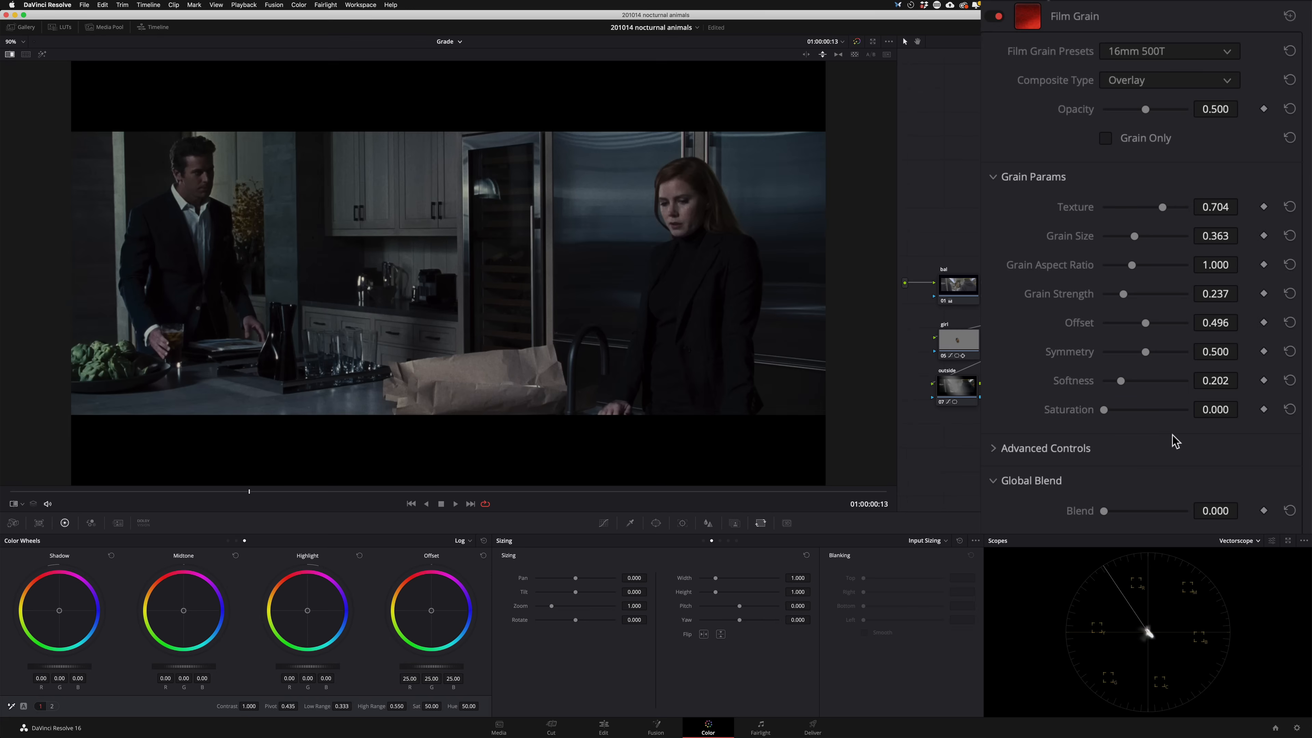
pyautogui.hotkey('ctrl', 'w')
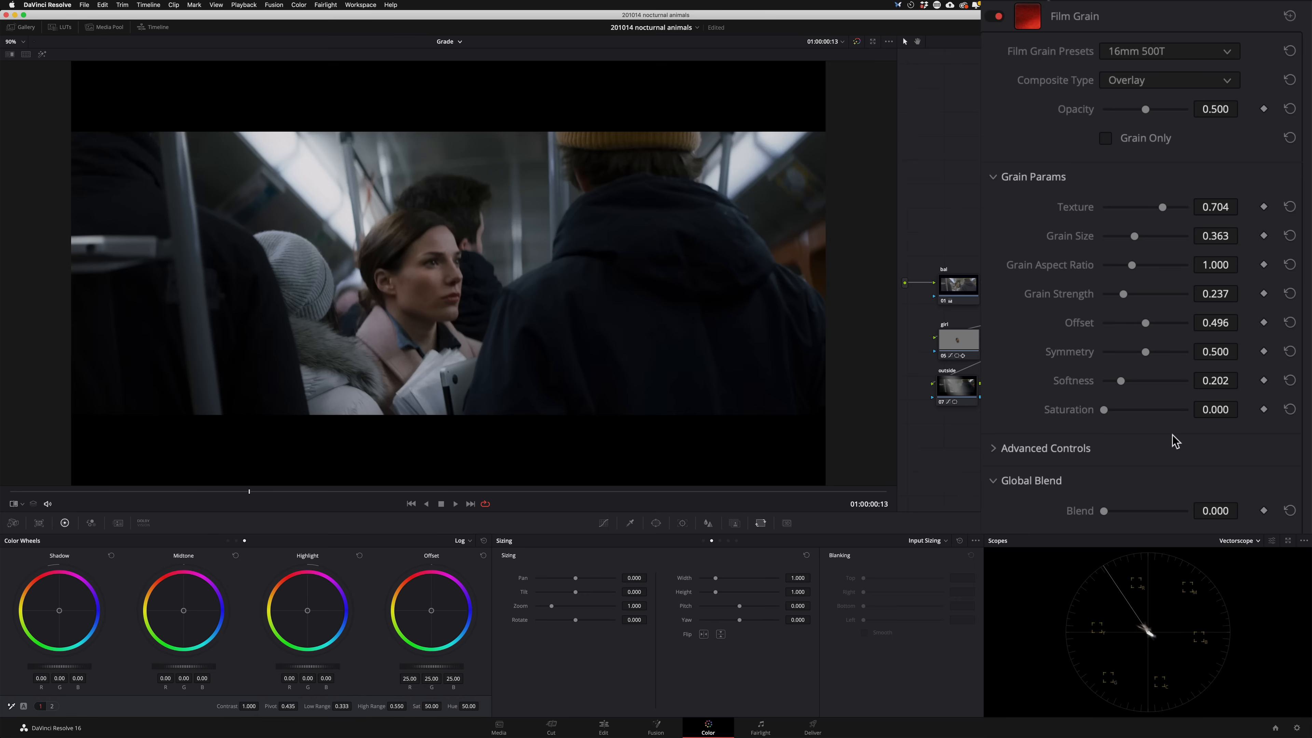
# Set the Film Grain strength to 0.570 while alternating between the shot and the reference still
pyautogui.press('super+w')
pyautogui.press('super+w')
pyautogui.hotkey('ctrl', 'w')
pyautogui.hotkey('ctrl', 'w')
pyautogui.hotkey('ctrl', 'w')
pyautogui.hotkey('ctrl', 'w')
pyautogui.hotkey('ctrl', 'w')
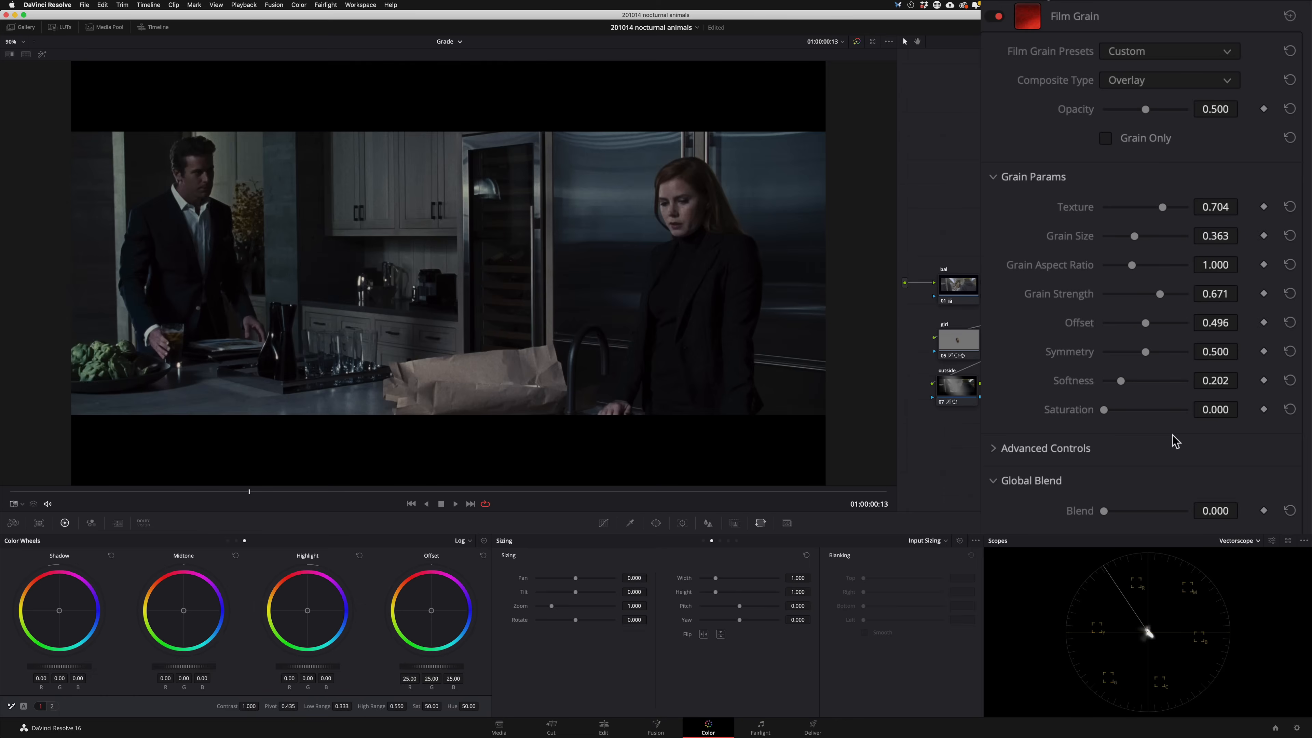
pyautogui.hotkey('ctrl', 'w')
pyautogui.hotkey('ctrl', 'w')
pyautogui.hotkey('ctrl', 'w')
pyautogui.hotkey('ctrl', 'w')
pyautogui.hotkey('ctrl', 'w')
pyautogui.hotkey('ctrl', 'w')
pyautogui.hotkey('ctrl', 'w')
pyautogui.hotkey('ctrl', 'w')
pyautogui.hotkey('ctrl', 'w')
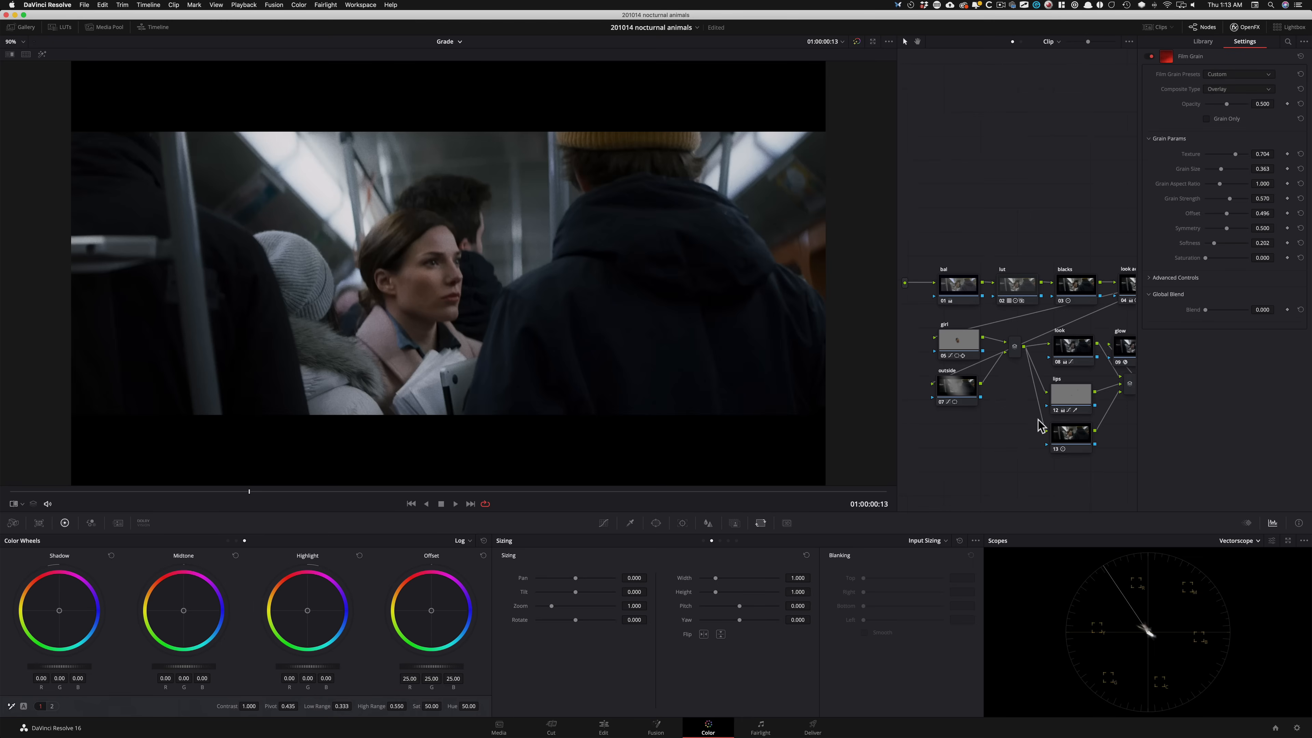
# Wipe between the shot and the reference still, toggling the look, lips and new parallel nodes to examine the match
pyautogui.hotkey('ctrl', 'w')
pyautogui.press('super+w')
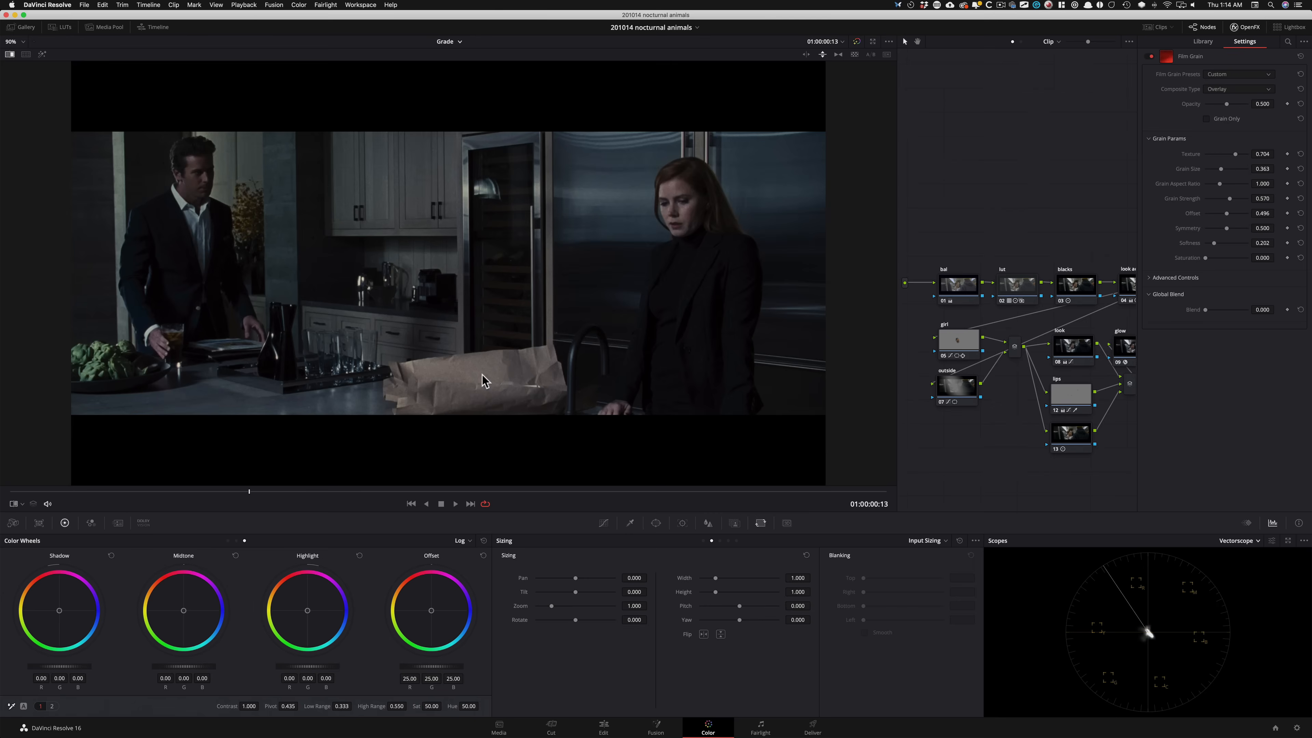
pyautogui.moveTo(654, 247); pyautogui.dragTo(439, 298)
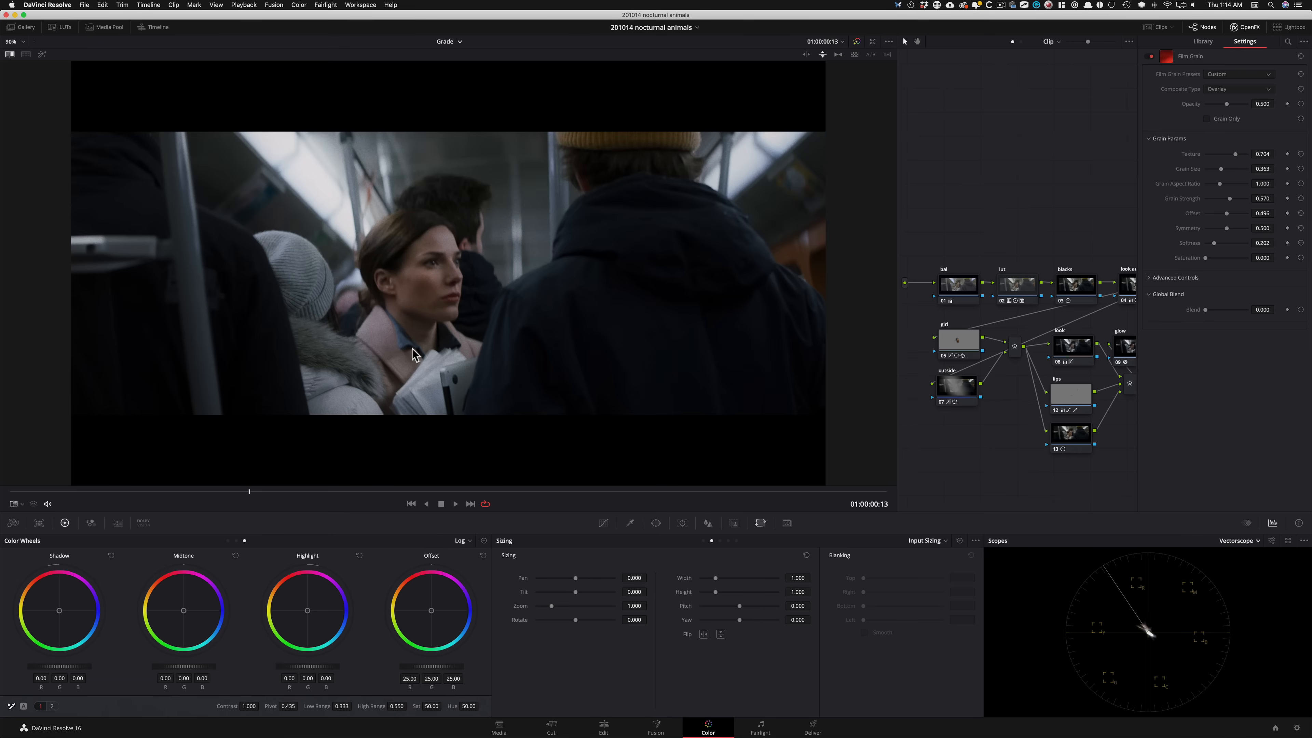
pyautogui.moveTo(784, 313); pyautogui.dragTo(509, 368)
pyautogui.moveTo(468, 303); pyautogui.dragTo(546, 332)
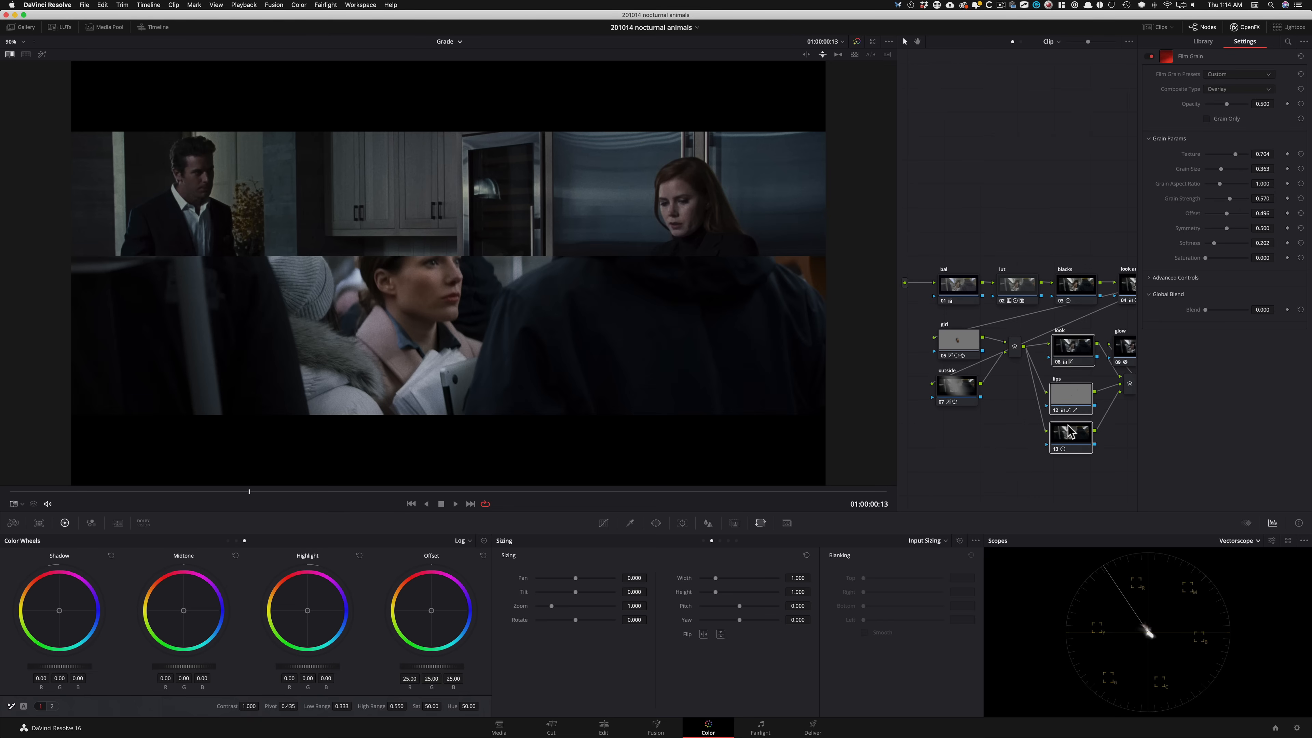
pyautogui.press('super+d')
pyautogui.press('super+d')
pyautogui.press('super+d')
pyautogui.press('super+d')
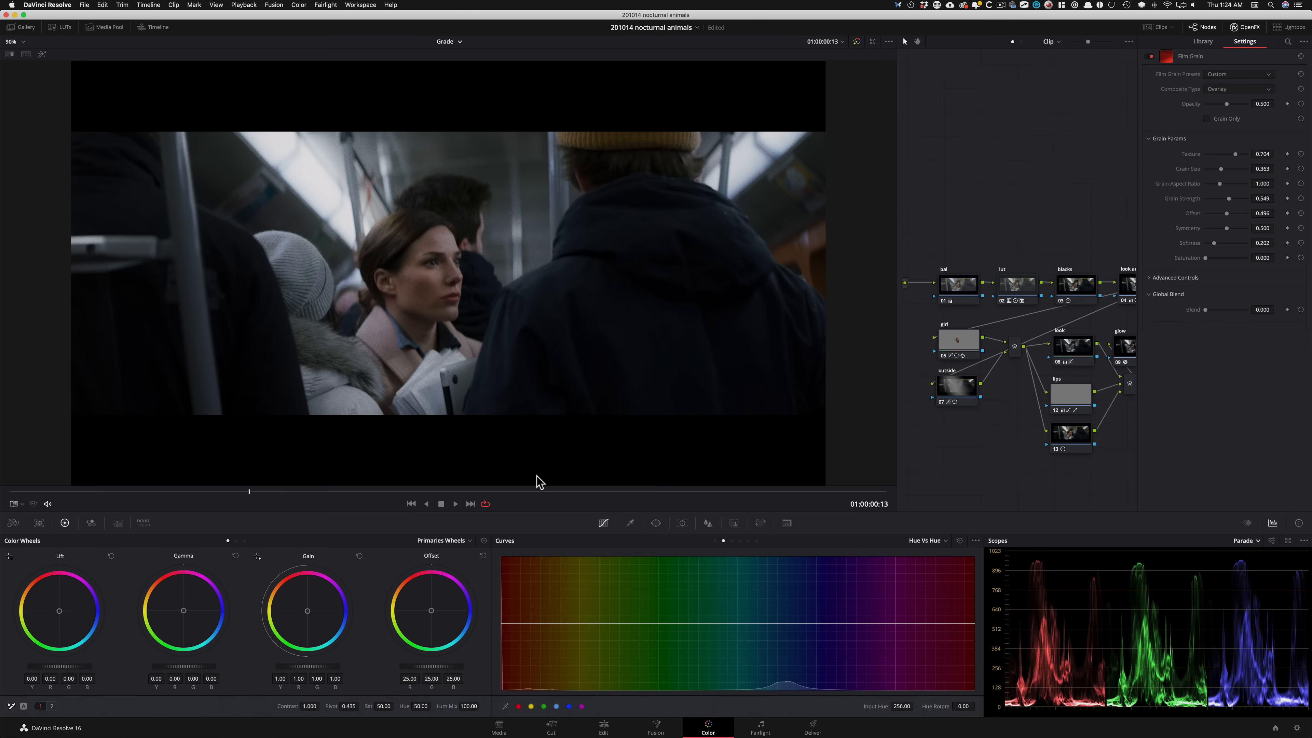
# Close the effect settings and turn off every node in the tree to view the ungraded shot
pyautogui.click(1245, 27)
pyautogui.moveTo(971, 247); pyautogui.dragTo(1227, 443)
pyautogui.press('super+d')
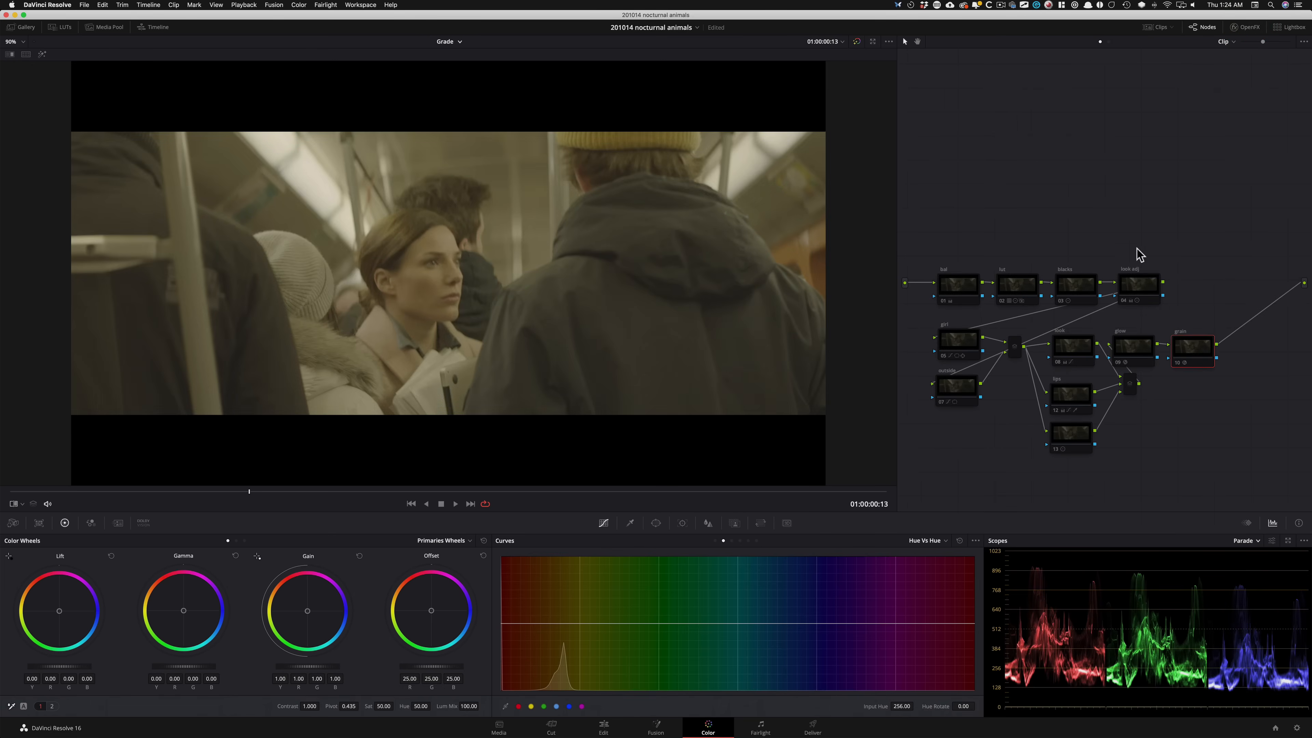
# Turn the lut, bal and blacks nodes back on one after another to review each one's contribution
pyautogui.click(1013, 290)
pyautogui.press('super+d')
pyautogui.hotkey('shift', ';')
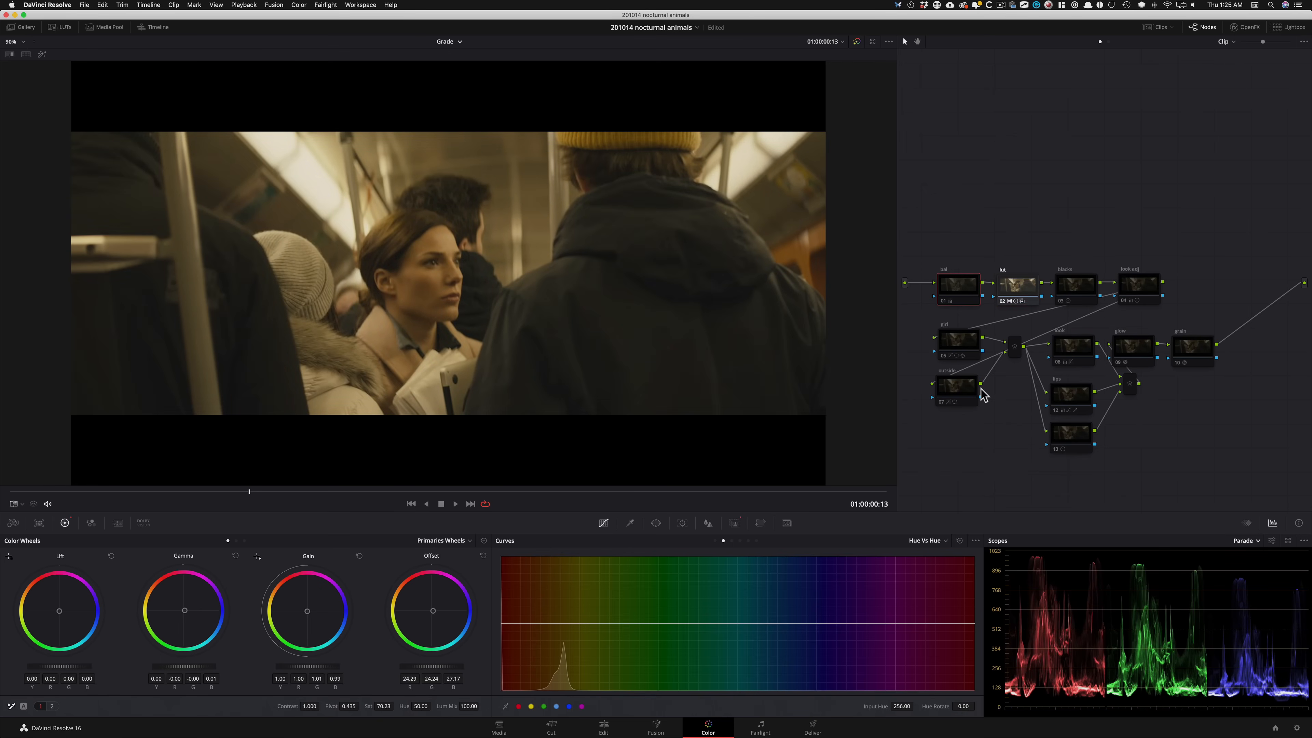
pyautogui.press('super+d')
pyautogui.hotkey('shift', "'")
pyautogui.hotkey('shift', "'")
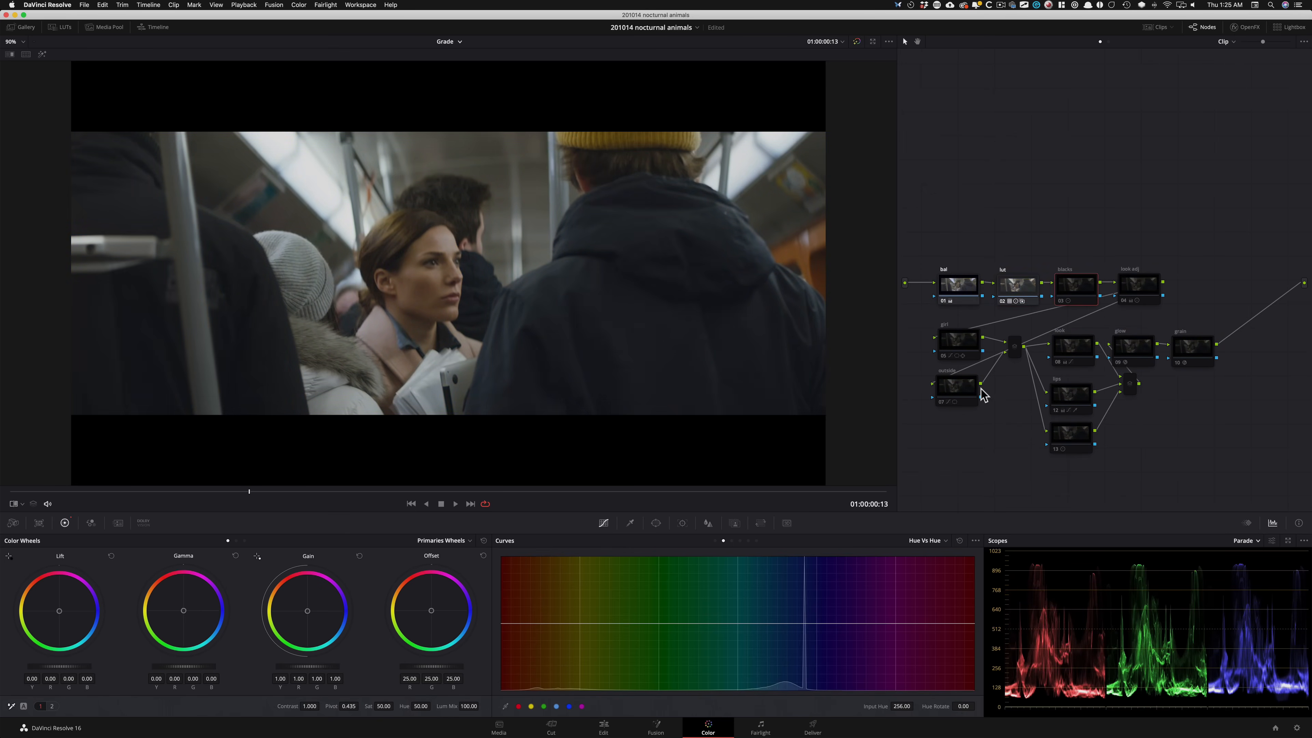
pyautogui.press('super+d')
pyautogui.press('super+d')
pyautogui.press('super+d')
# Turn the look adj and glow nodes back on in turn to review their effect on the shot
pyautogui.hotkey('shift', "'")
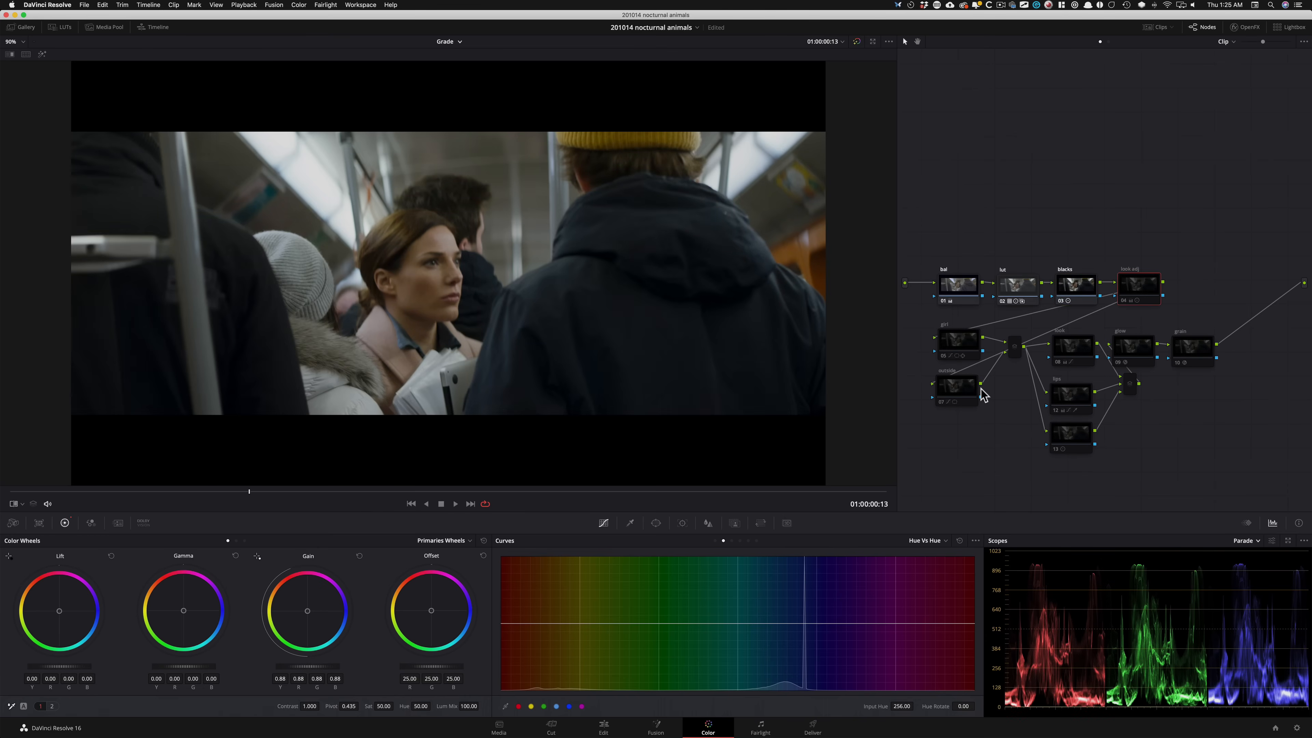
pyautogui.hotkey('shift', "'")
pyautogui.hotkey('shift', "'")
pyautogui.hotkey('shift', "'")
pyautogui.hotkey('shift', "'")
pyautogui.hotkey('shift', "'")
pyautogui.hotkey('shift', "'")
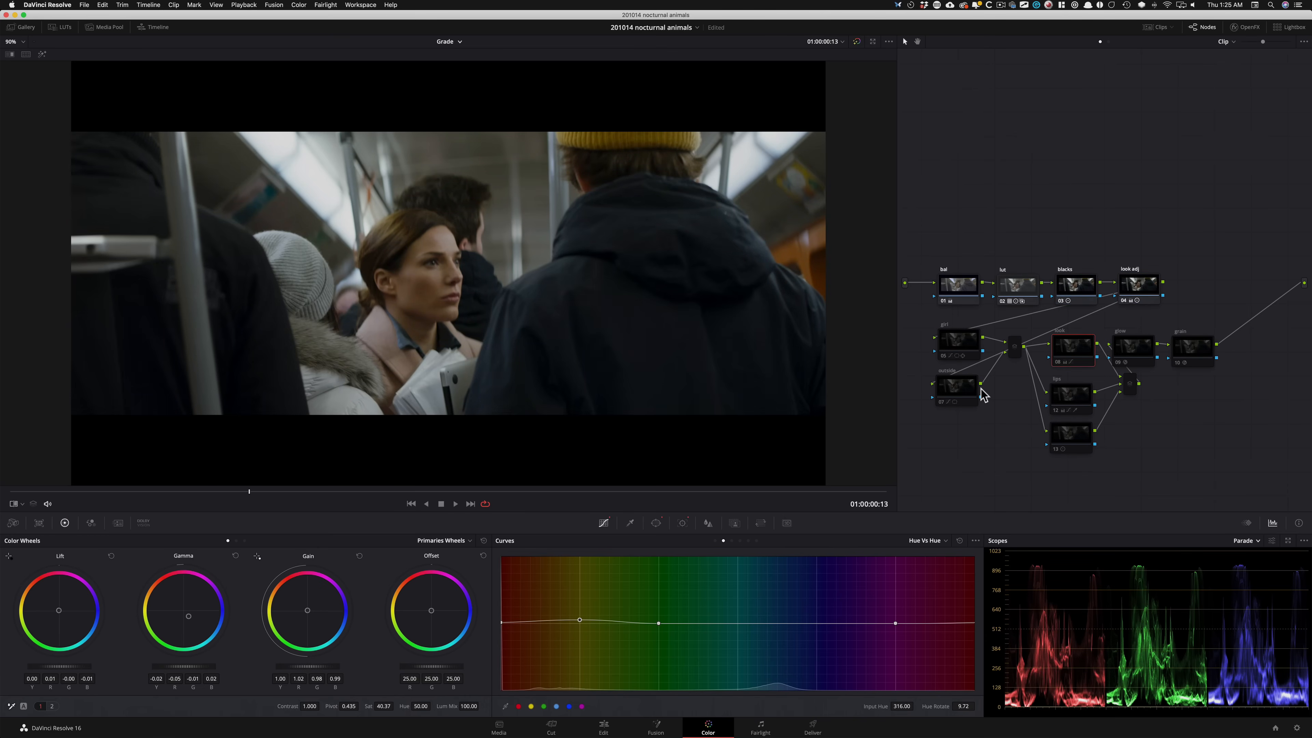
pyautogui.hotkey('shift', "'")
pyautogui.hotkey('shift', ';')
pyautogui.hotkey('shift', ';')
pyautogui.hotkey('shift', ';')
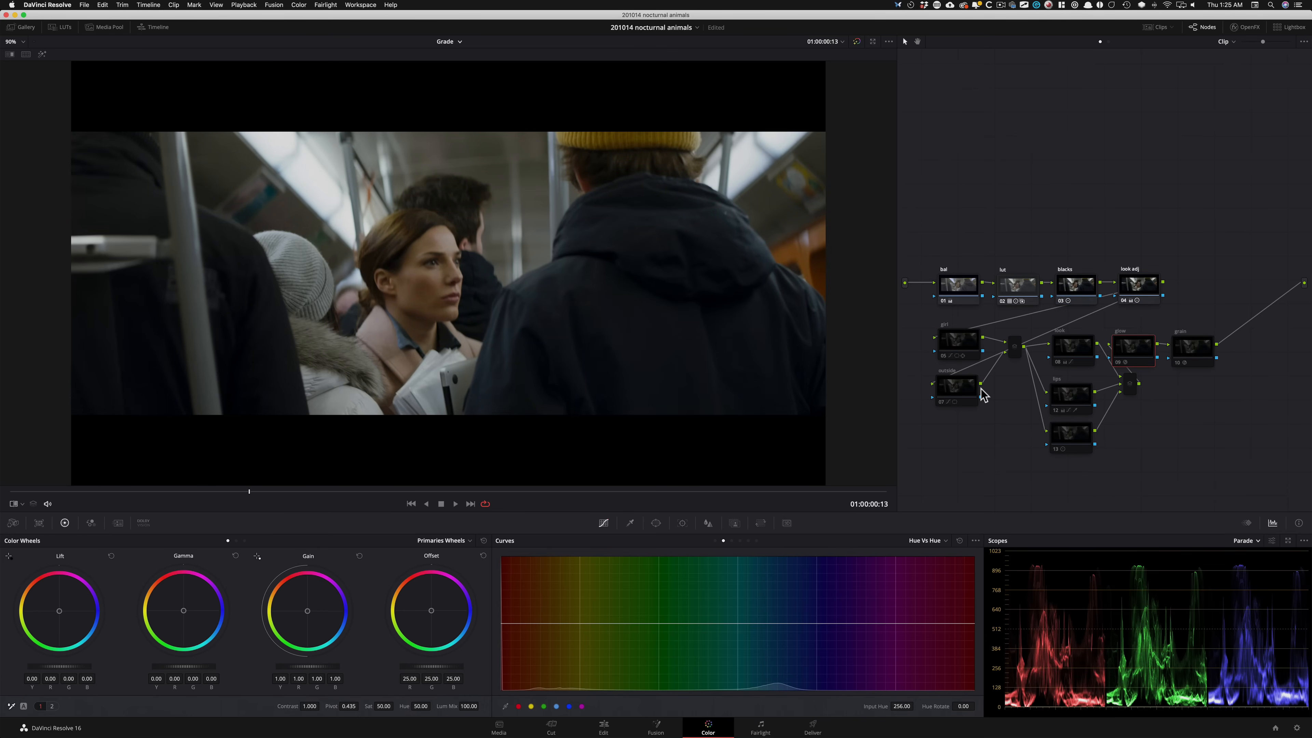
pyautogui.press('super+d')
# Turn the girl and outside nodes back on, toggling each to review its effect on the shot
pyautogui.hotkey('shift', ';')
pyautogui.hotkey('shift', ';')
pyautogui.hotkey('shift', ';')
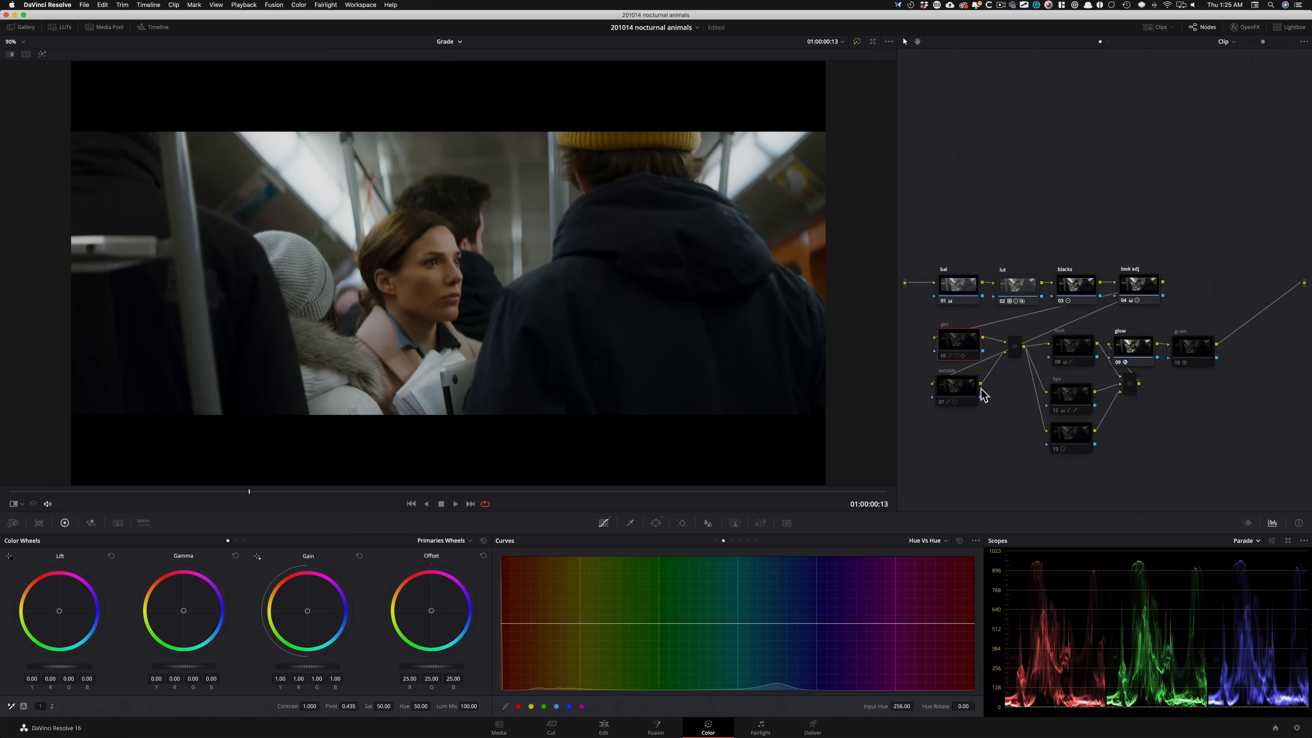
pyautogui.press('super+d')
pyautogui.press('super+d')
pyautogui.press('super+d')
pyautogui.hotkey('shift', "'")
pyautogui.press('super+d')
pyautogui.press('super+d')
pyautogui.press('super+d')
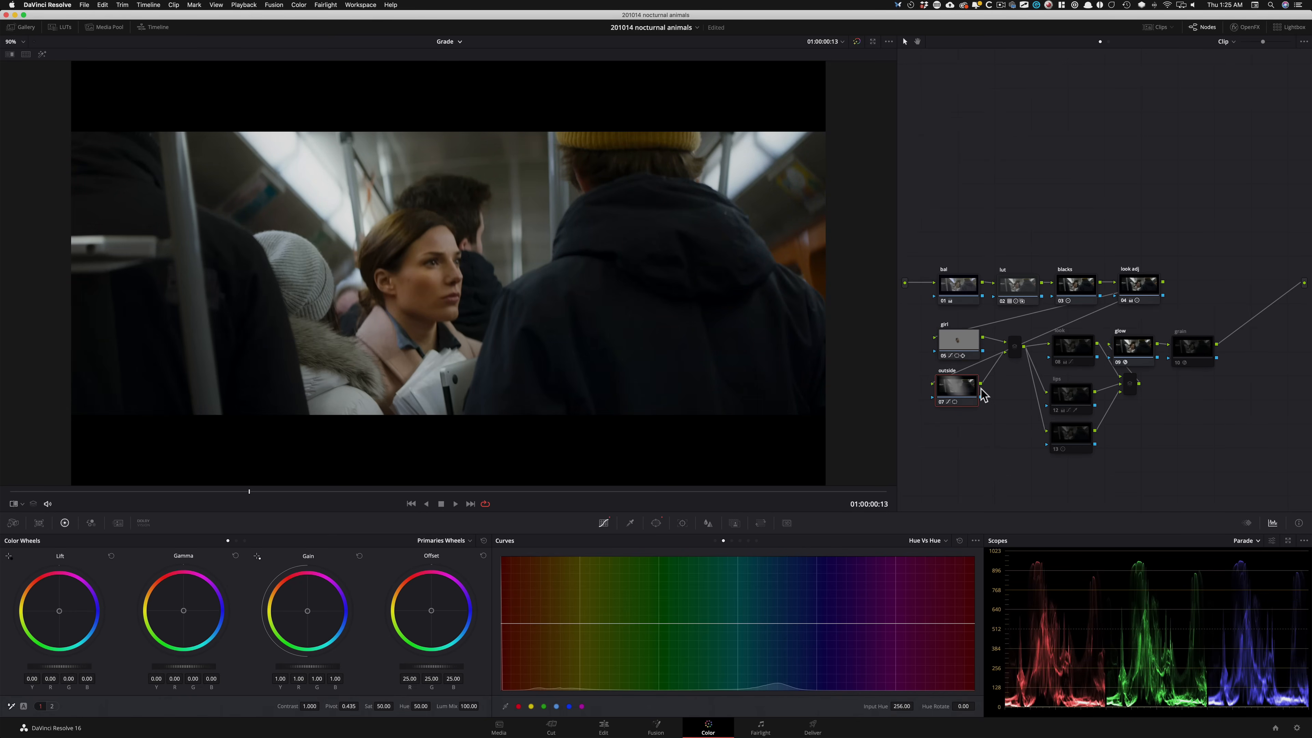
# Turn the look and lips nodes back on, toggling each to examine the change in colour
pyautogui.hotkey('shift', "'")
pyautogui.press('super+d')
pyautogui.press('super+d')
pyautogui.press('super+d')
pyautogui.hotkey('shift', "'")
pyautogui.hotkey('shift', "'")
pyautogui.hotkey('shift', "'")
pyautogui.press('super+d')
pyautogui.press('super+d')
pyautogui.press('super+d')
pyautogui.press('super+d')
pyautogui.press('super+d')
# Turn the parallel node below lips back on, toggling it to examine its midtone shift
pyautogui.hotkey('shift', "'")
pyautogui.press('super+d')
pyautogui.press('super+d')
pyautogui.press('super+d')
pyautogui.press('super+d')
pyautogui.press('super+d')
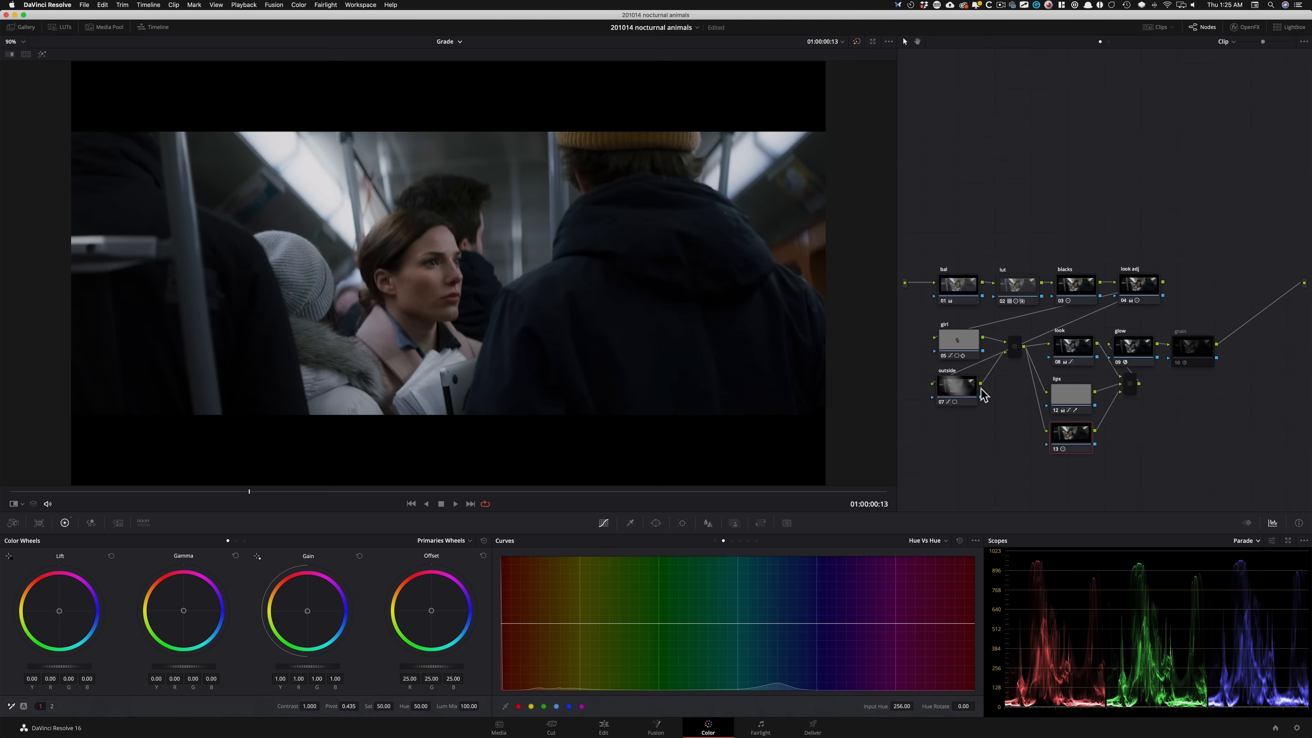
# Turn the grain node back on, toggling it repeatedly to review its effect on the shot, and leave it selected
pyautogui.press('super+d')
pyautogui.press('super+d')
pyautogui.press('super+d')
pyautogui.press('super+d')
pyautogui.press('super+d')
pyautogui.press('super+d')
pyautogui.press('super+d')
pyautogui.press('super+d')
pyautogui.hotkey('shift', "'")
pyautogui.hotkey('shift', ';')
pyautogui.hotkey('shift', ';')
pyautogui.hotkey('shift', ';')
pyautogui.hotkey('shift', "'")
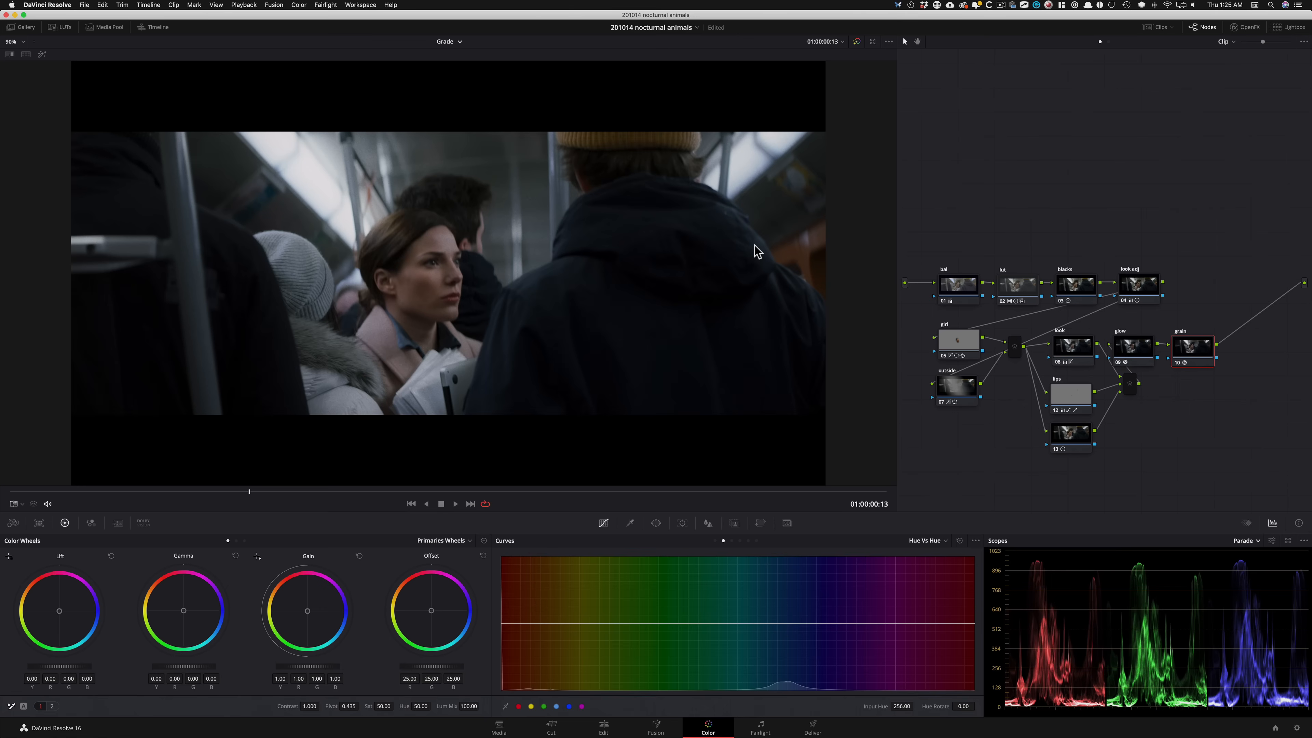